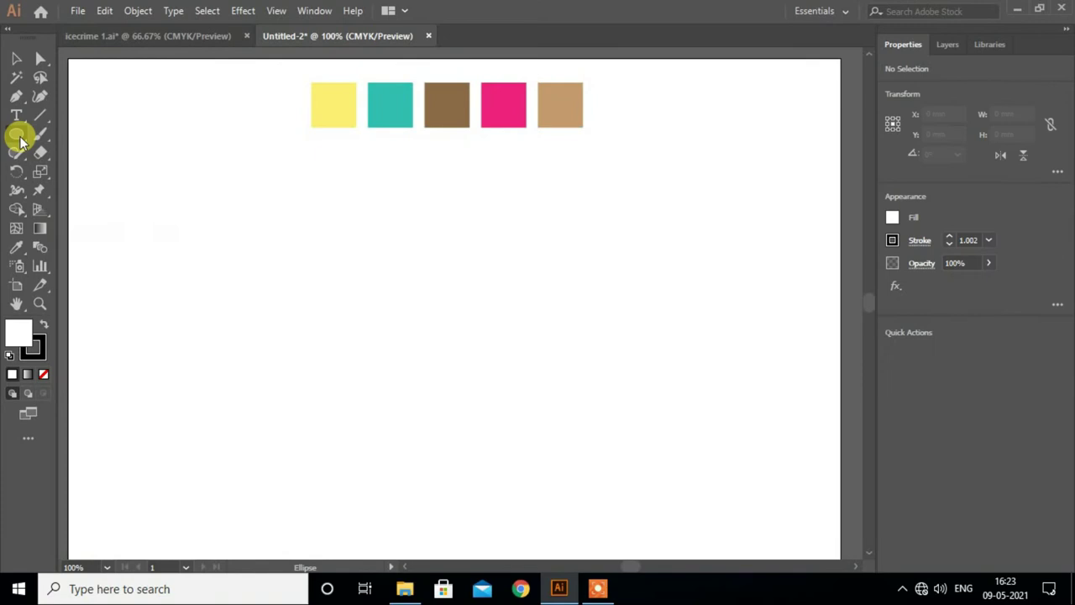
Step: Bring up the shape-tools flyout in the toolbar to reach the Rectangle tool
right_click(17, 135)
Step: Draw a 34.925 × 26.005 mm rectangle and nudge its bottom-left corner inward to slant it
left_click(92, 132)
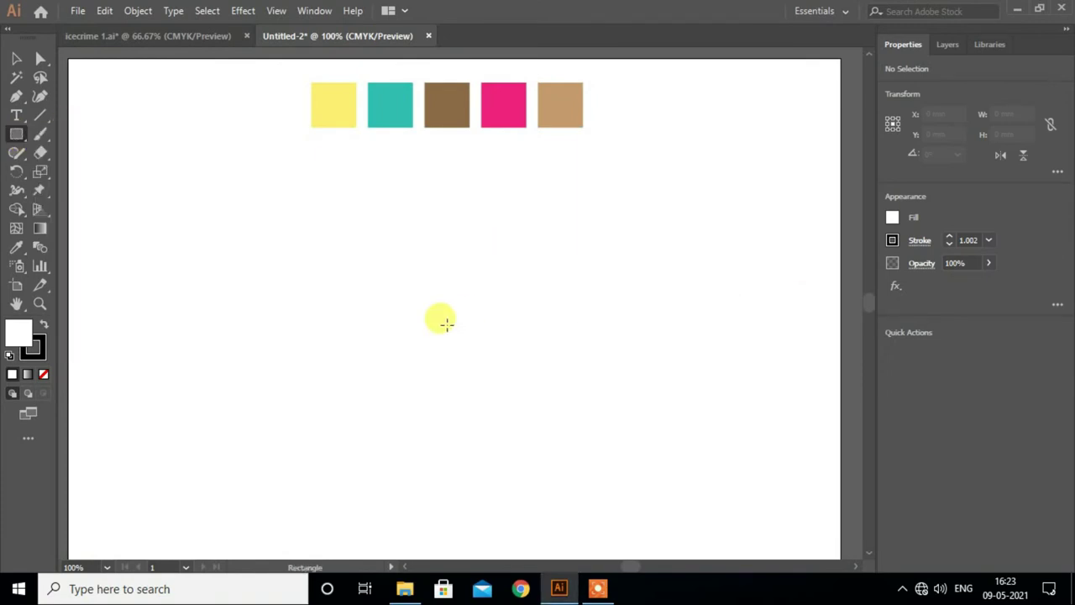
left_click_drag(333, 325, 426, 391)
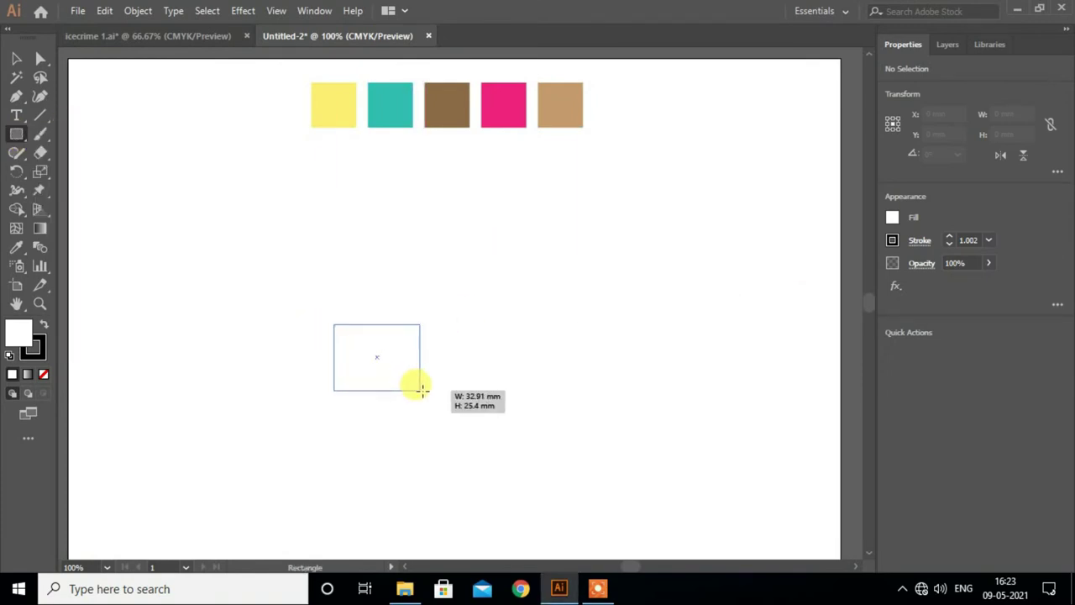
left_click(40, 58)
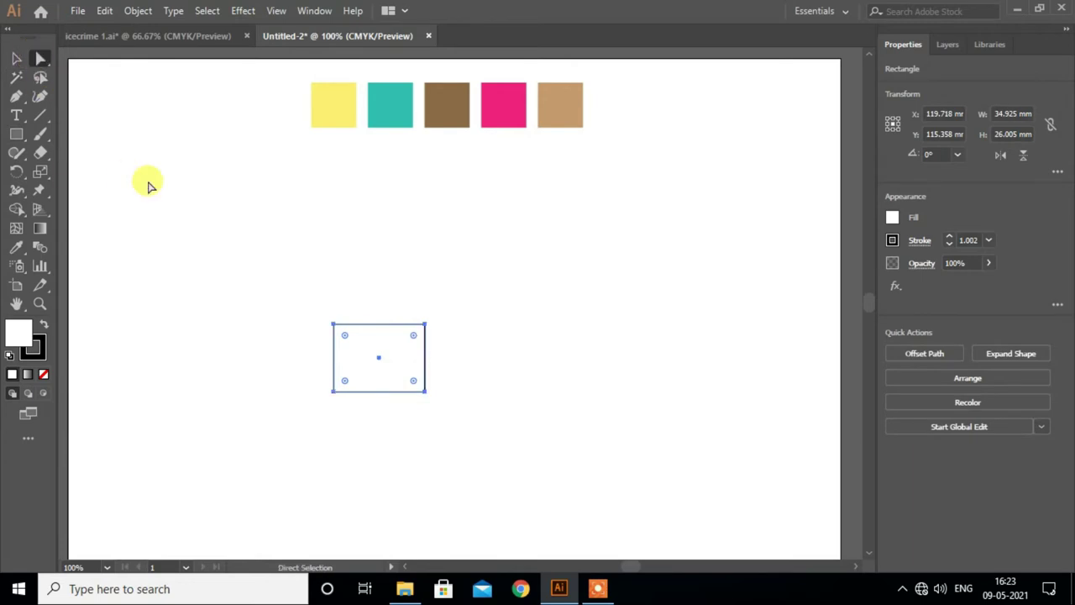
scroll(374, 363, "up", 2)
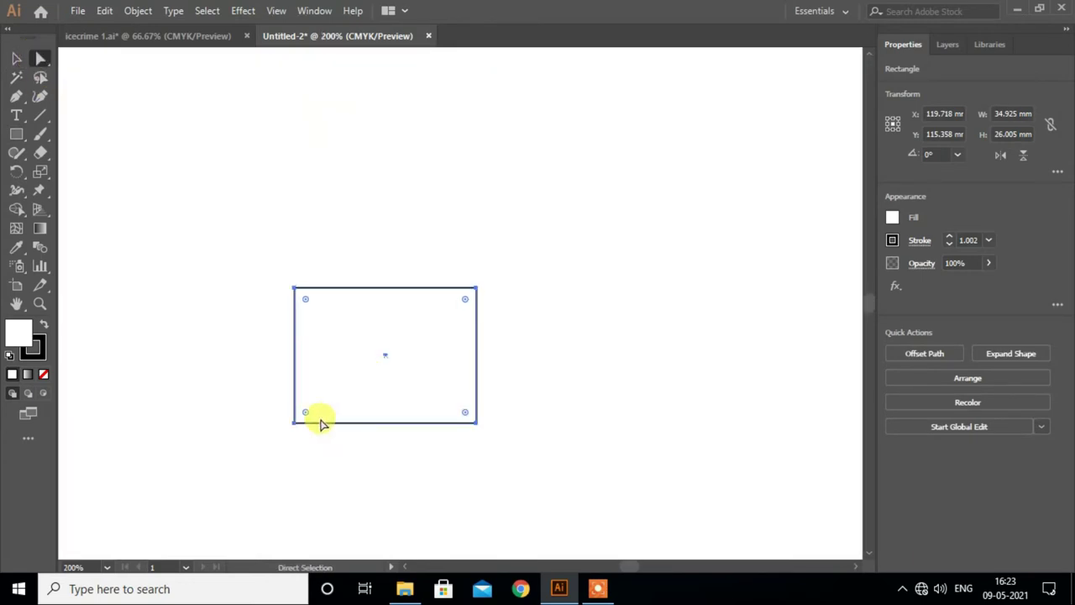
left_click(295, 423)
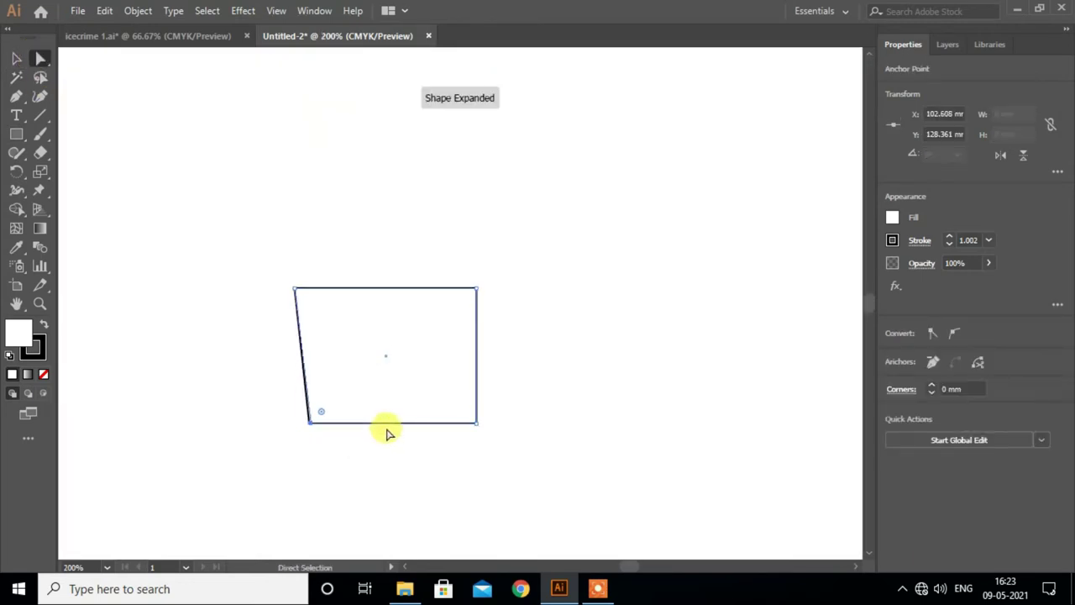
key("Left")
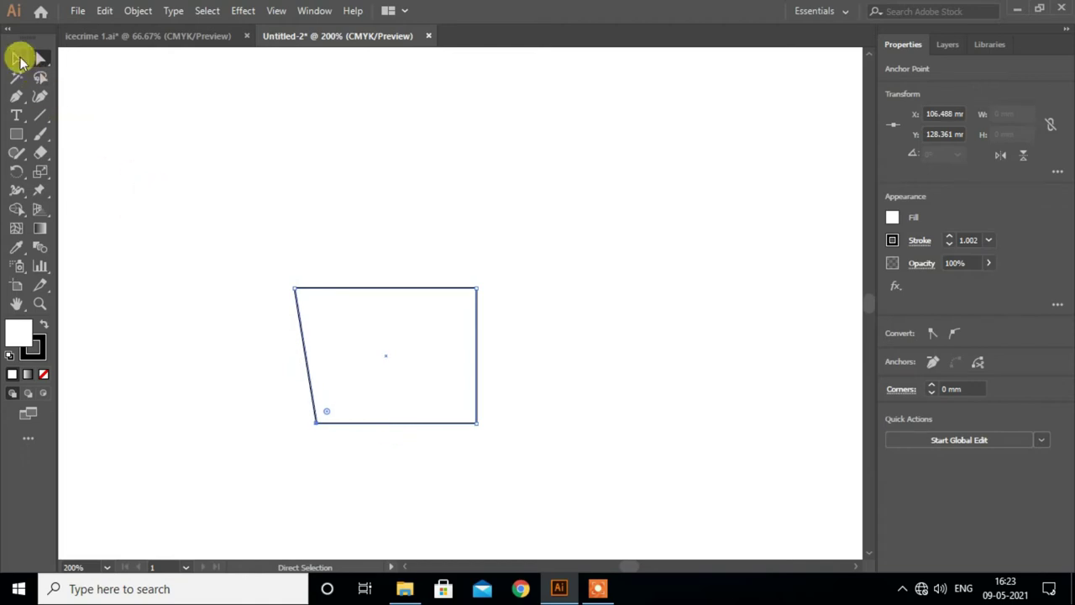
left_click(289, 305)
left_click(16, 58)
Step: Make a reflected copy of the slanted shape and shift it to the right
right_click(330, 343)
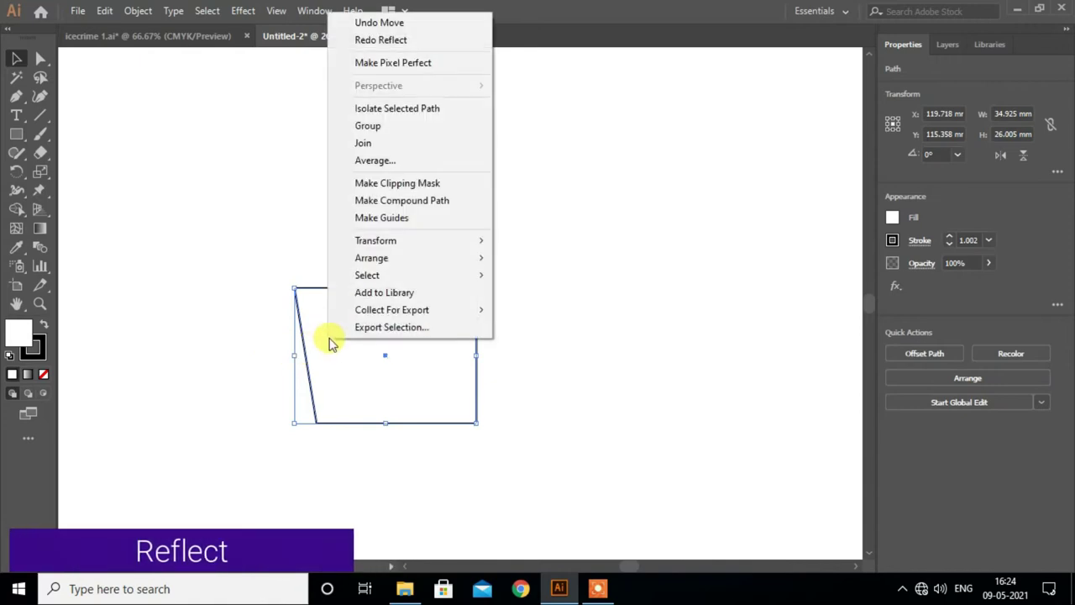
mouse_move(376, 240)
left_click(540, 300)
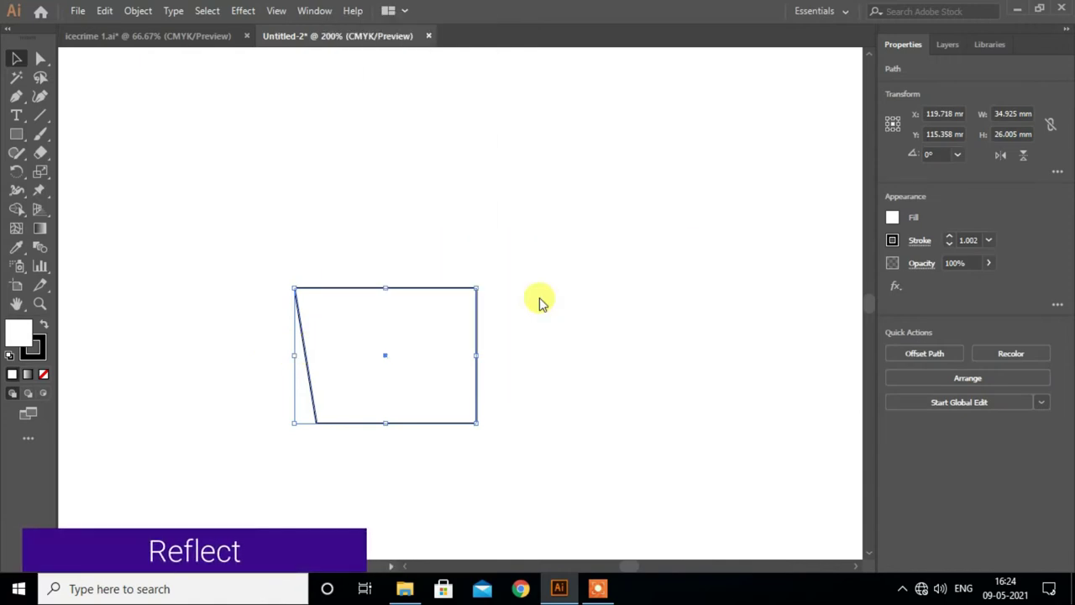
left_click(682, 342)
left_click(702, 372)
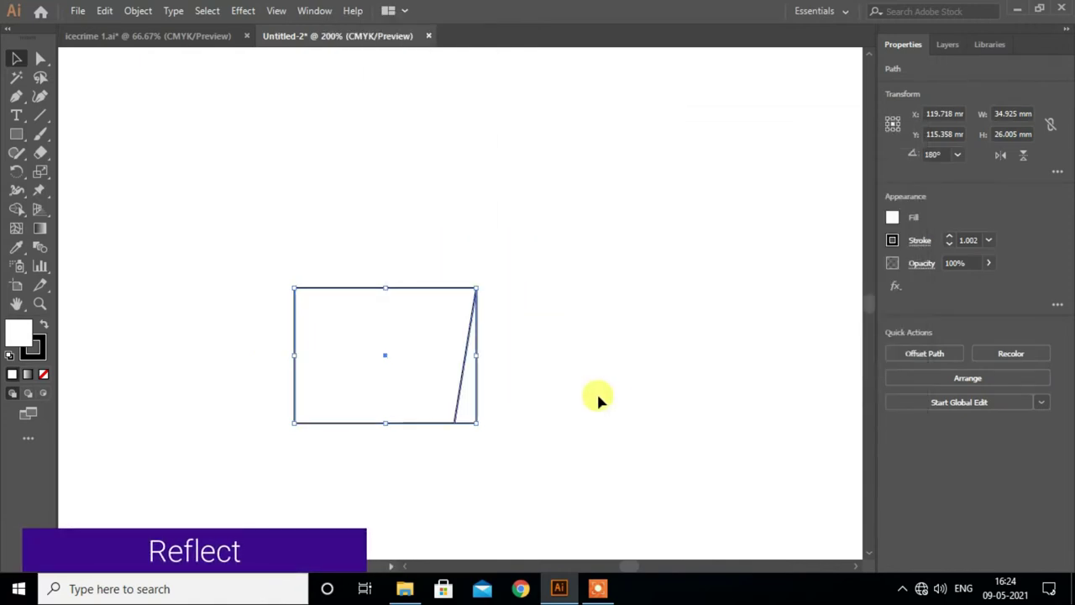
key("Right")
key("Right")
key("Right")
key("Right")
key("Right")
key("Right")
key("Right")
key("Right")
key("Right")
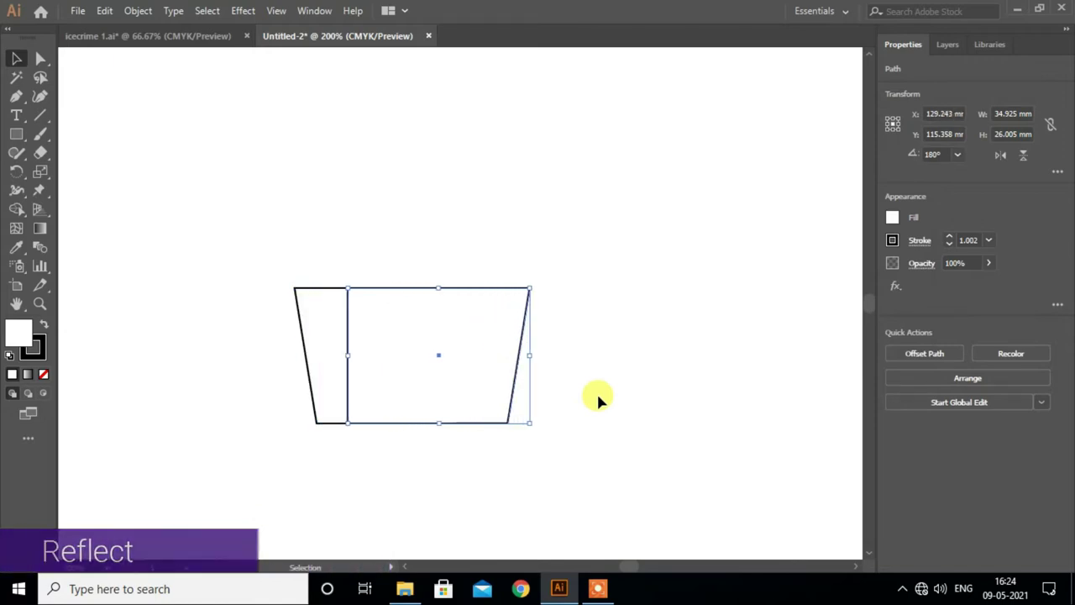
key("Right")
Step: Unite both halves into a 45.508 × 26.005 mm trapezoid and move it lower
left_click(307, 367, "shift")
left_click(913, 418)
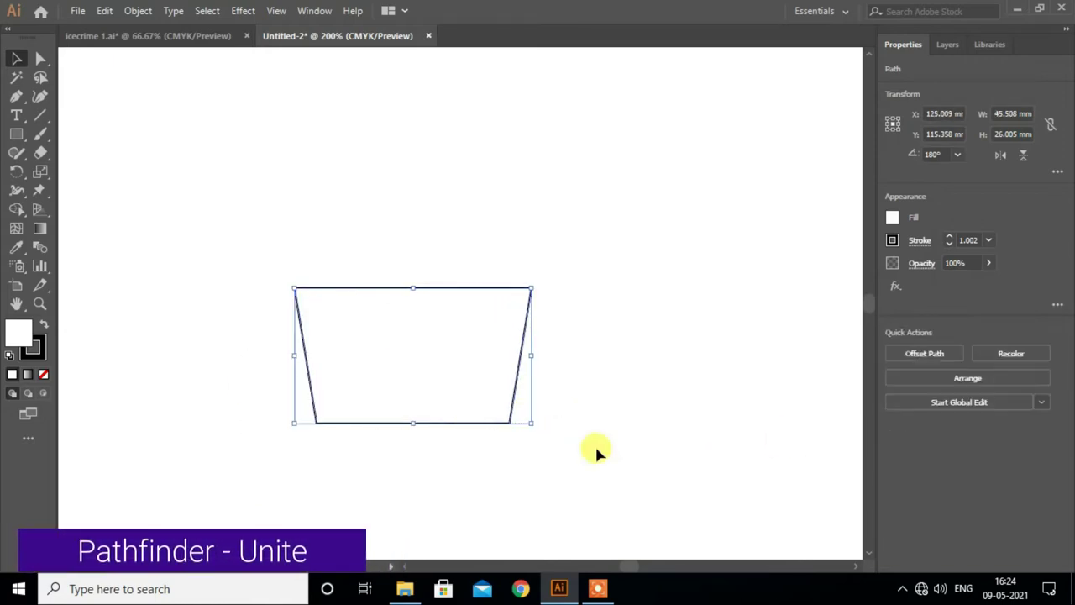
left_click_drag(412, 288, 412, 350)
Step: Draw a thin rim rectangle across the top of the trapezoid
left_click(630, 340)
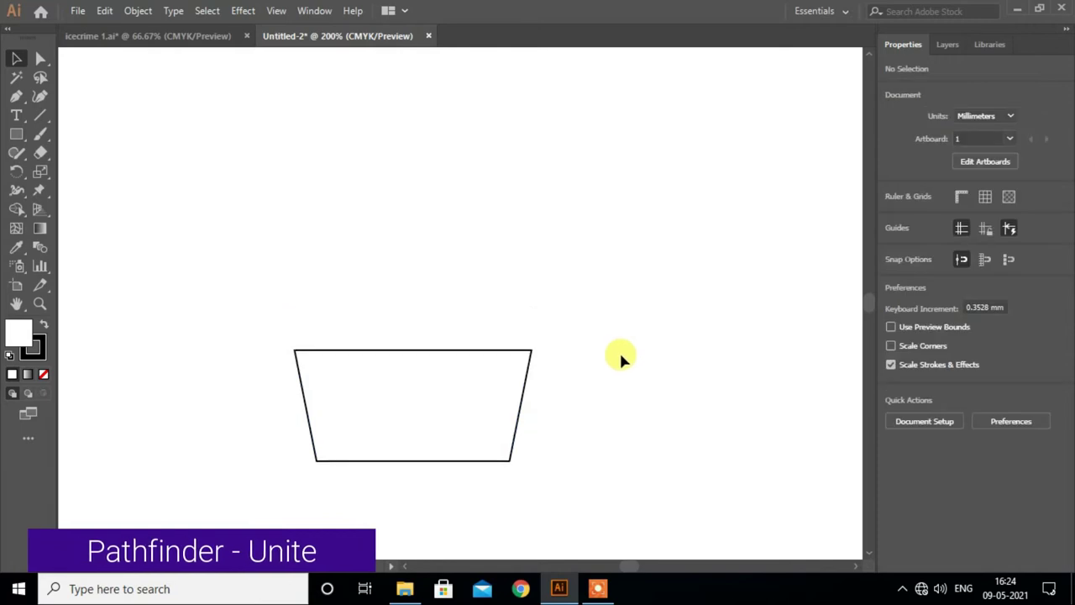
scroll(523, 383, "down", 1, "alt")
scroll(451, 407, "up", 1, "alt")
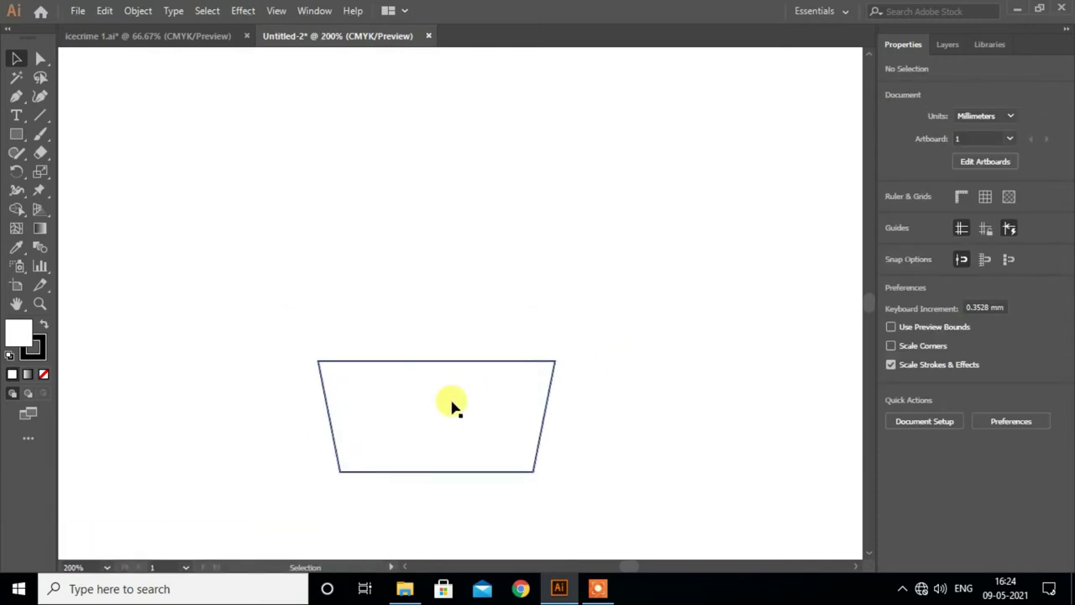
scroll(419, 430, "up", 1, "alt")
scroll(419, 430, "up", 1, "alt")
scroll(420, 432, "down", 1)
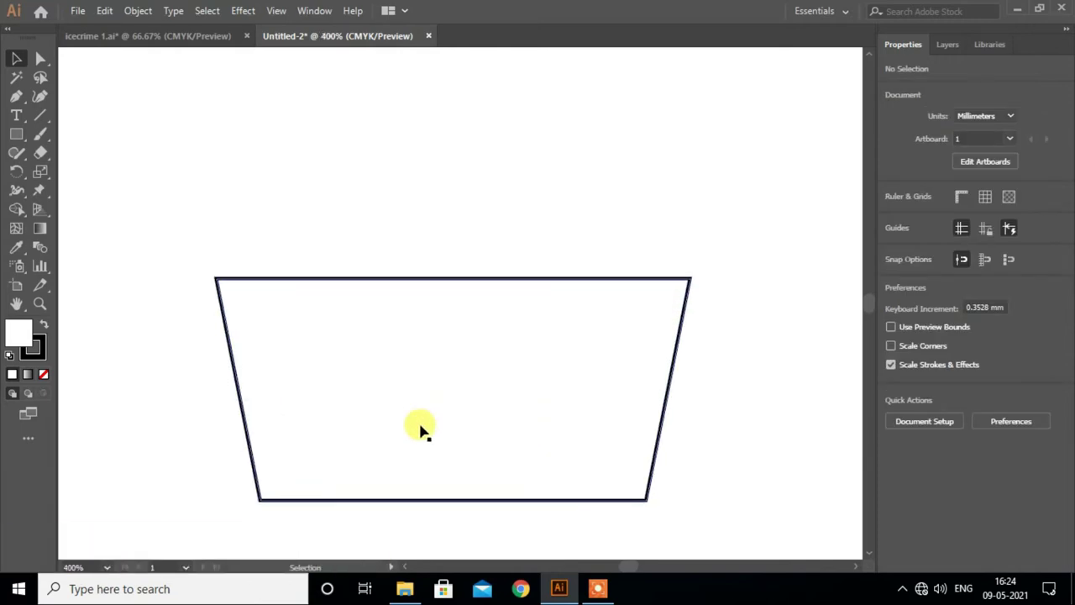
scroll(420, 432, "down", 1)
scroll(464, 435, "down", 1)
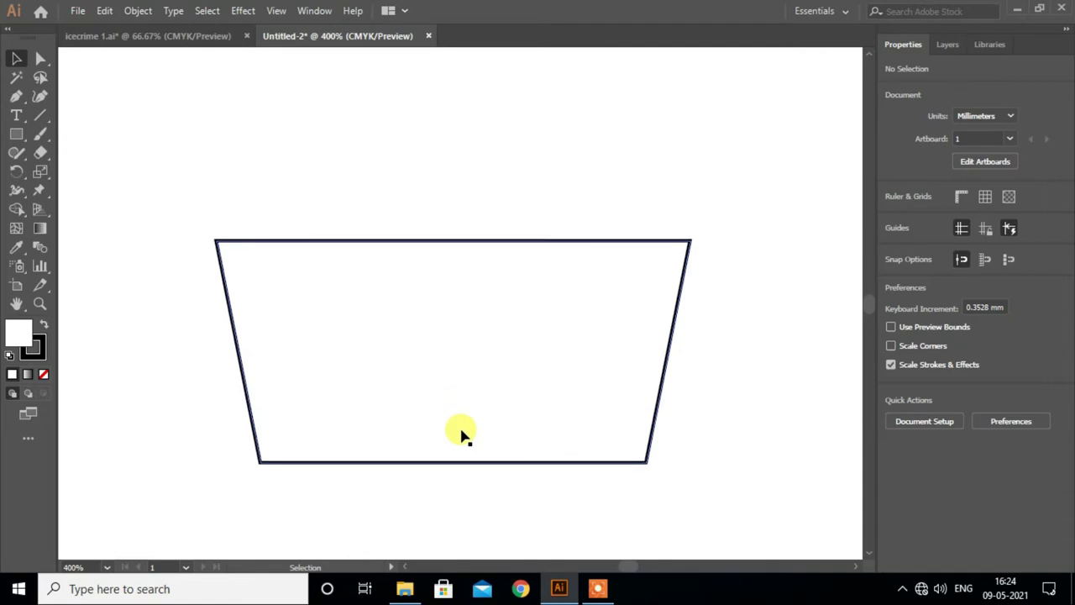
left_click(16, 134)
left_click_drag(201, 204, 713, 241)
Step: Resize the rim to 49.364 × 4.158 mm and show the rulers
left_click(16, 58)
left_click_drag(203, 222, 197, 222)
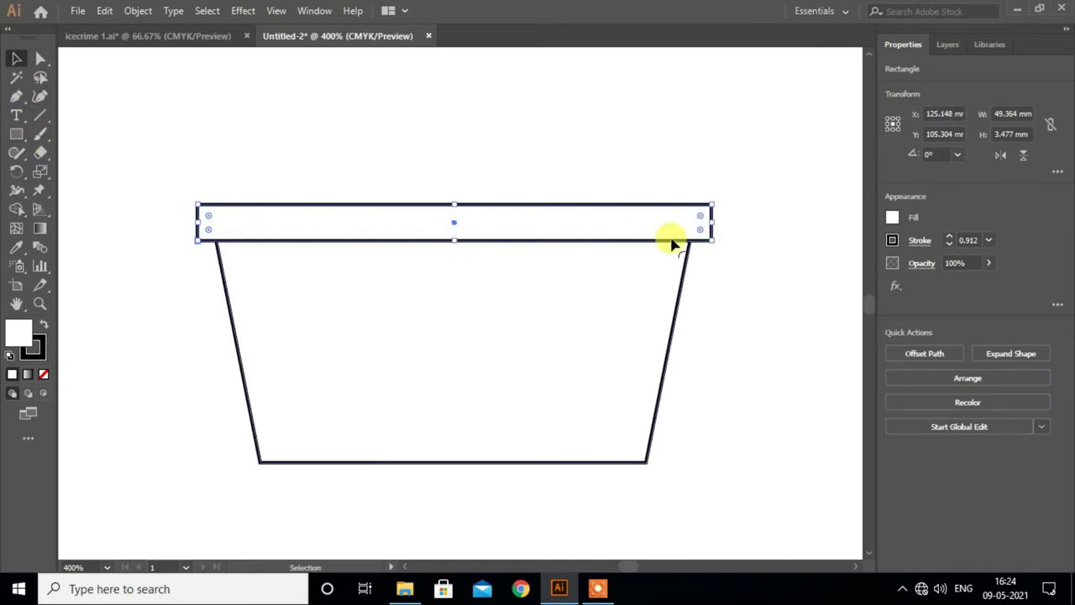
left_click_drag(455, 204, 455, 196)
left_click(770, 333)
left_click(303, 223)
key("ctrl+r")
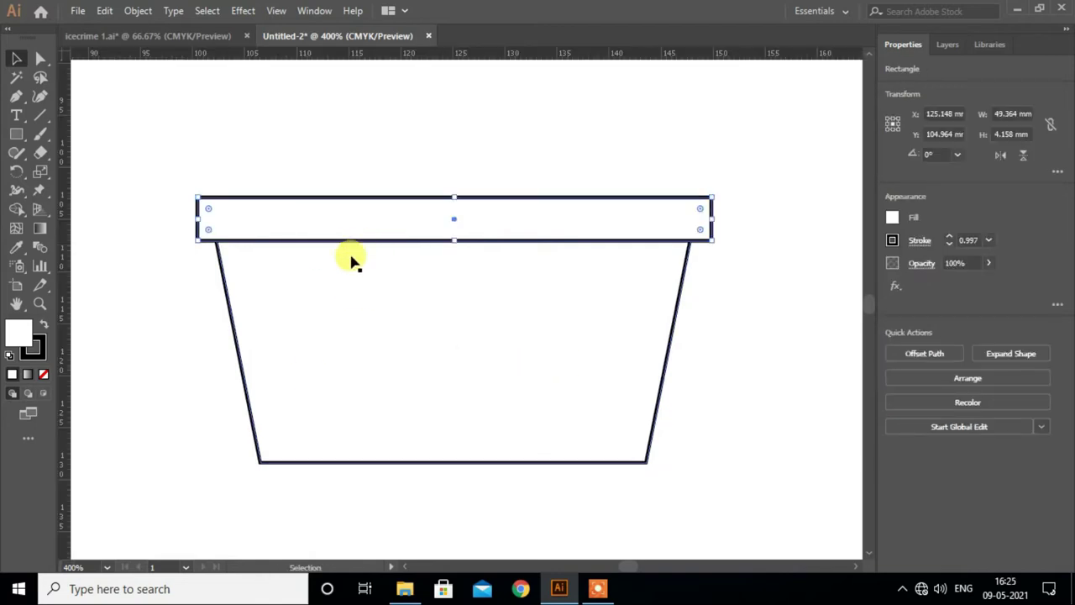
Step: Place a vertical guide on the cup's 125 mm centre line
left_click_drag(63, 311, 87, 312)
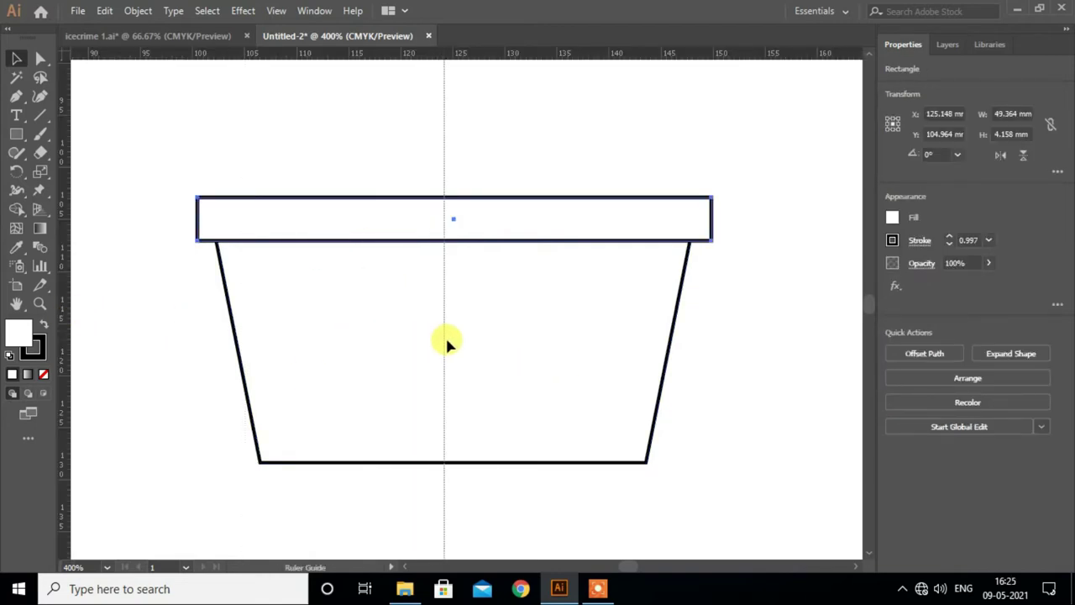
left_click_drag(445, 340, 454, 344)
left_click(663, 367)
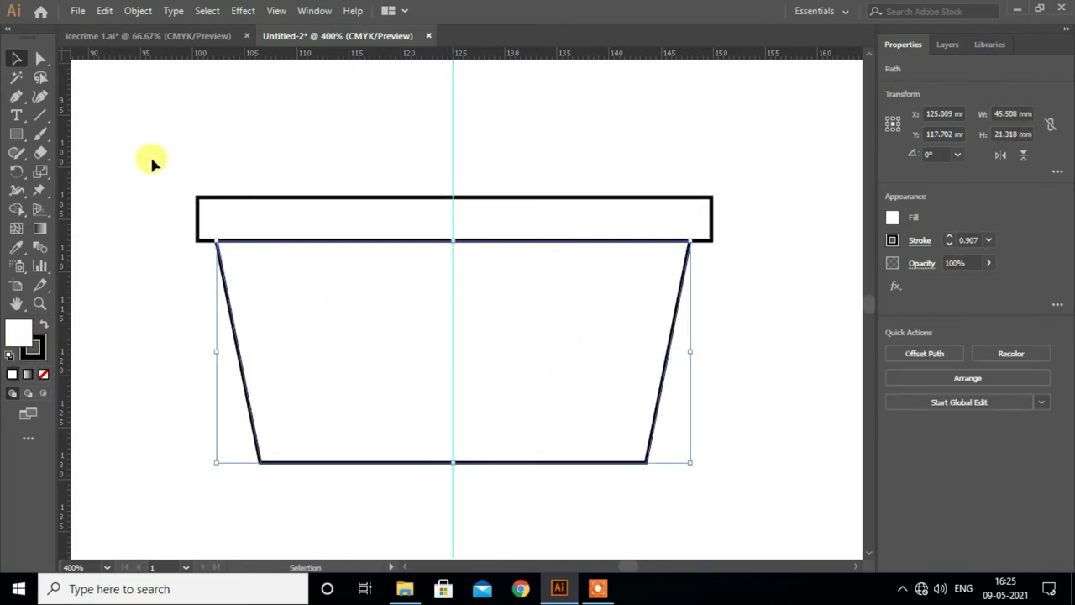
left_click_drag(151, 162, 336, 360)
left_click(729, 243)
Step: Narrow the rim slightly and centre it horizontally with the cup body
left_click(710, 225)
left_click_drag(711, 221, 704, 220)
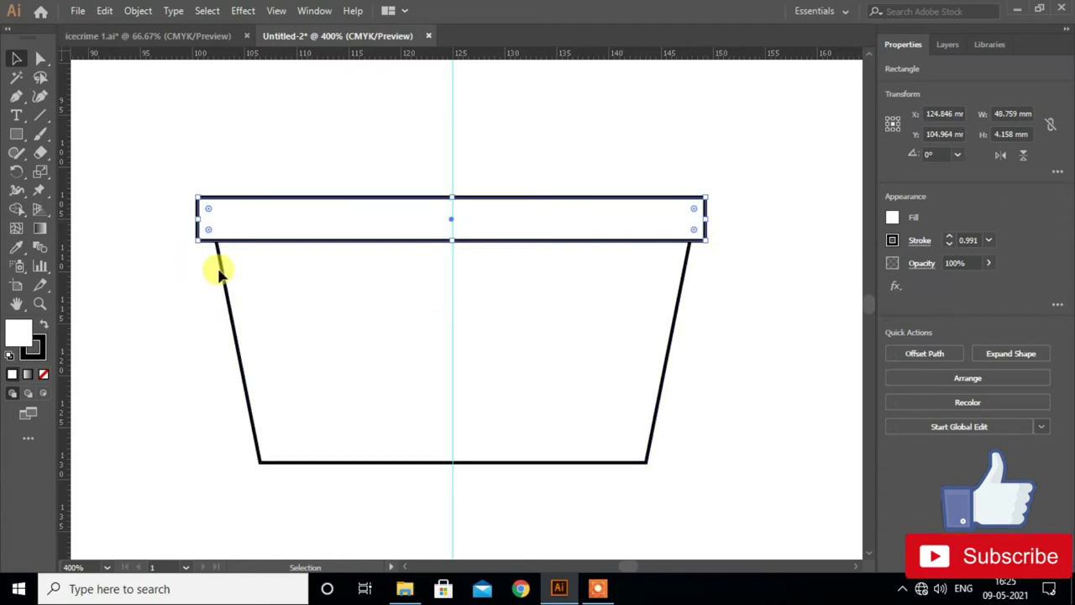
left_click_drag(185, 203, 339, 418)
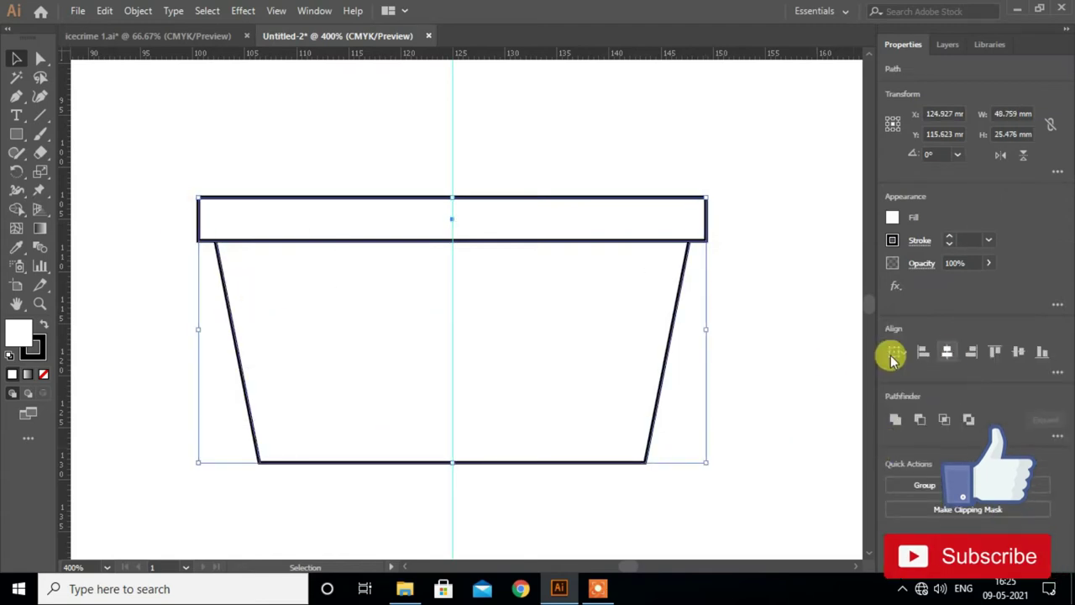
key("ctrl+z")
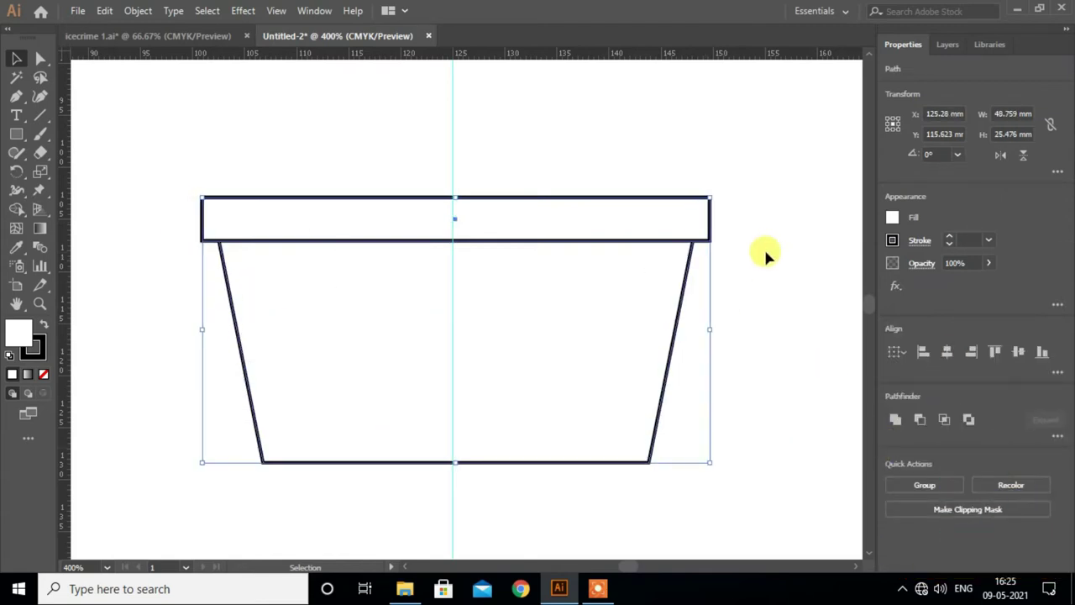
key("ctrl+shift+z")
left_click(715, 328)
scroll(717, 336, "up", 1)
scroll(717, 336, "up", 1)
scroll(728, 330, "up", 1)
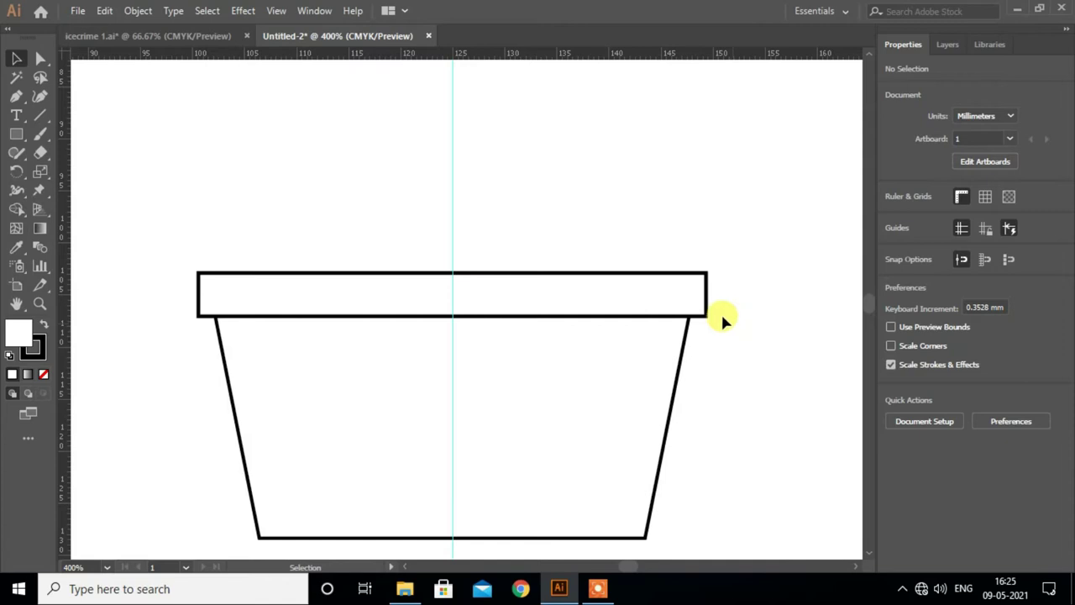
scroll(474, 331, "down", 2)
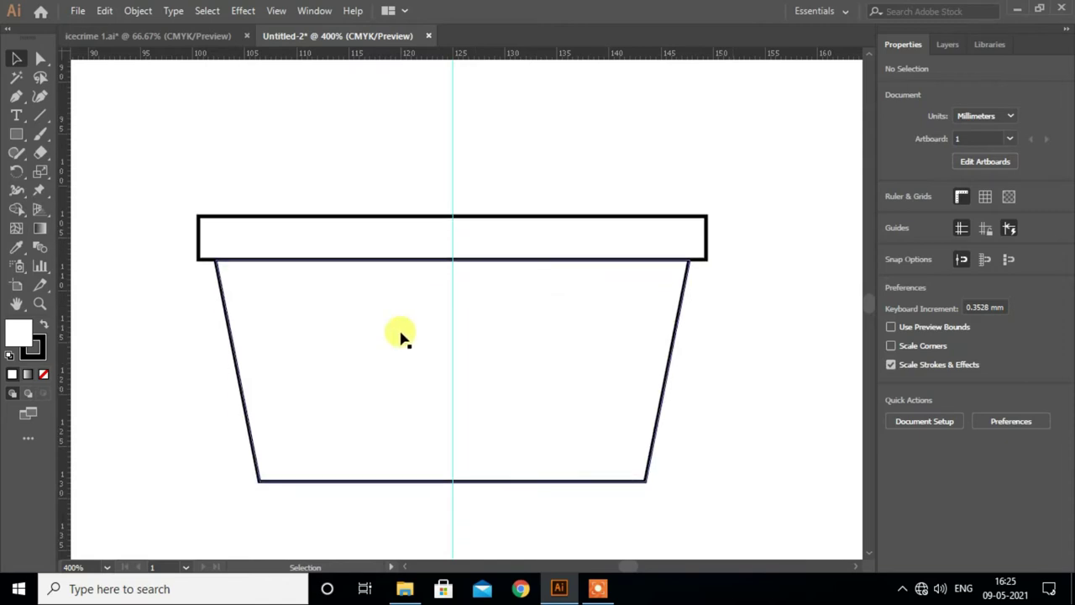
scroll(347, 316, "up", 1)
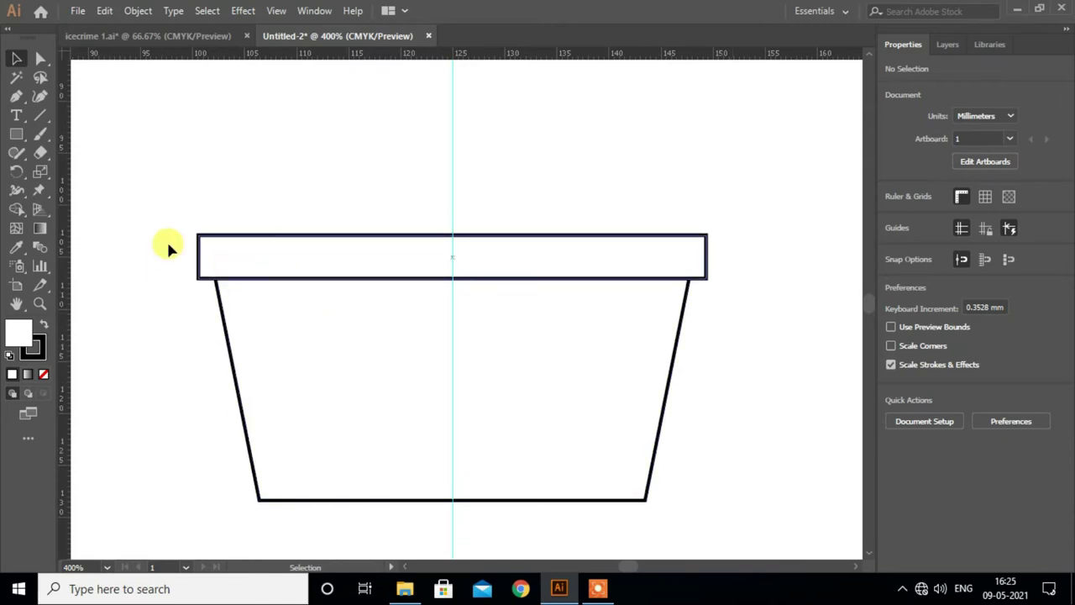
Step: Use the Curvature tool to bow the rim's bottom edge gently downward in the middle
left_click(14, 137)
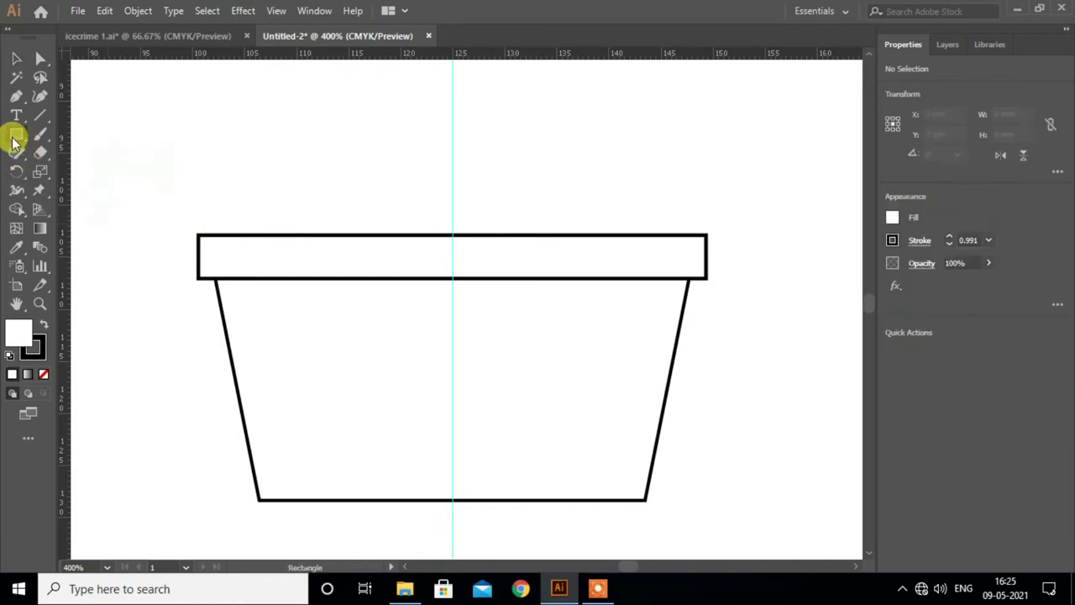
left_click(39, 95)
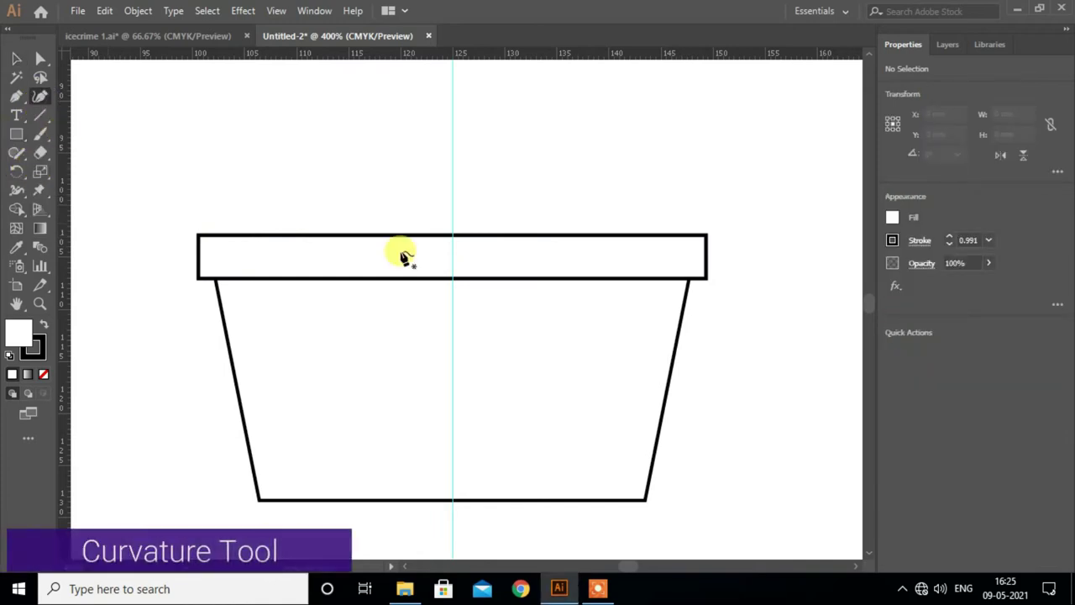
left_click(453, 235)
left_click_drag(454, 236, 454, 284)
scroll(455, 302, "down", 3)
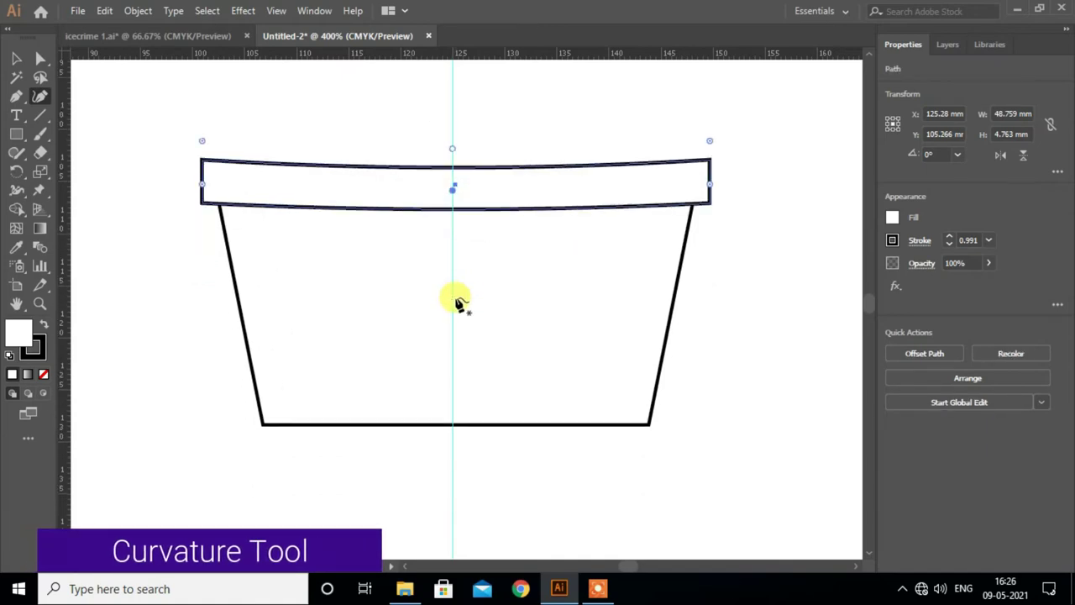
left_click(455, 385)
left_click(40, 58)
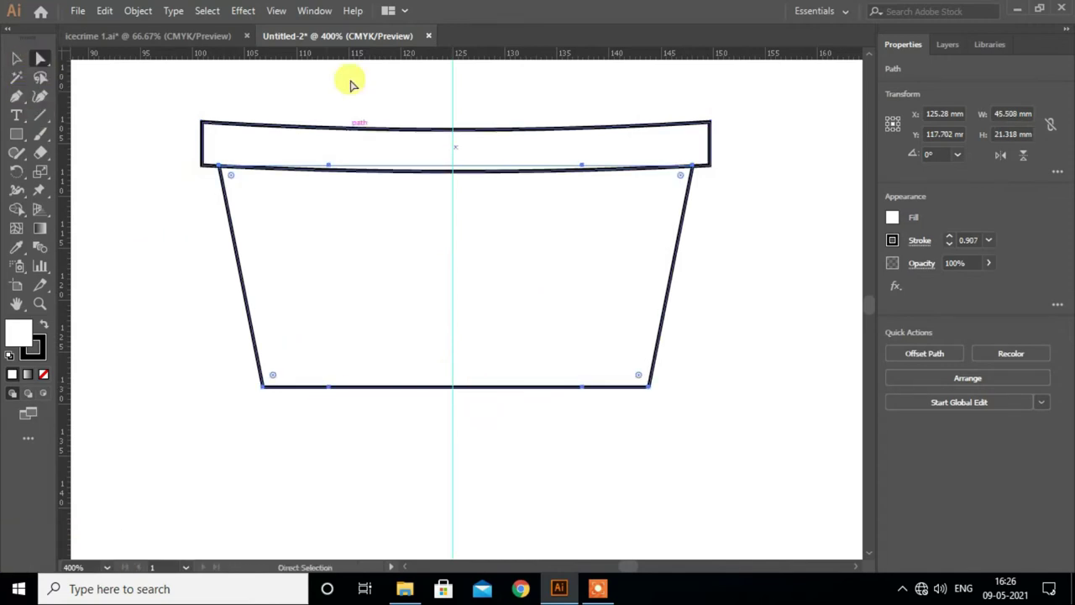
Step: Add a horizontal base guide and drop two bottom anchors to it, bevelling the lower corners
left_click_drag(359, 53, 378, 411)
left_click(329, 387)
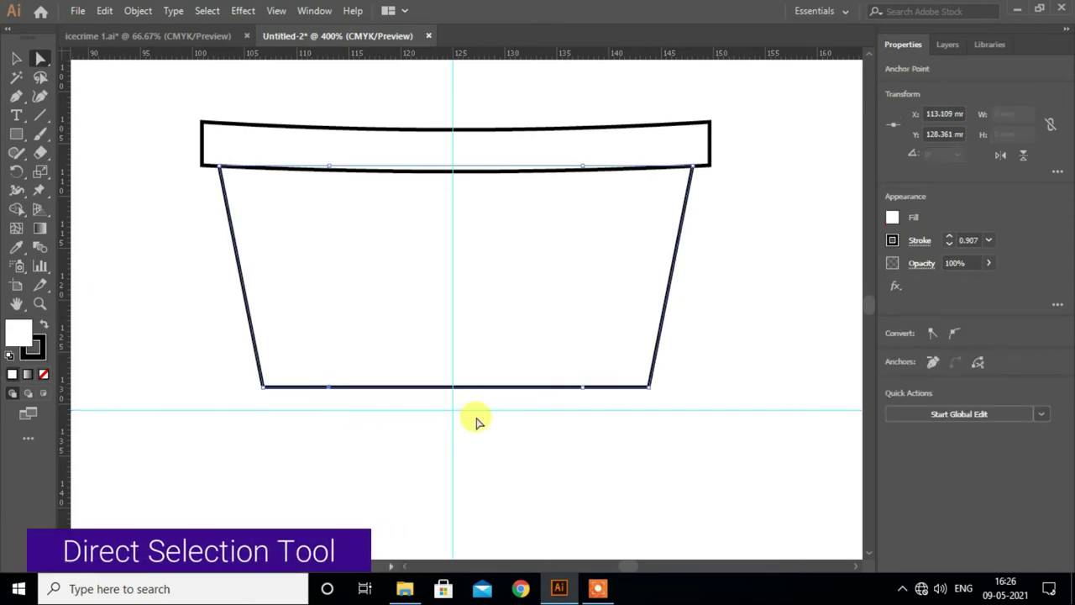
left_click_drag(482, 410, 351, 405)
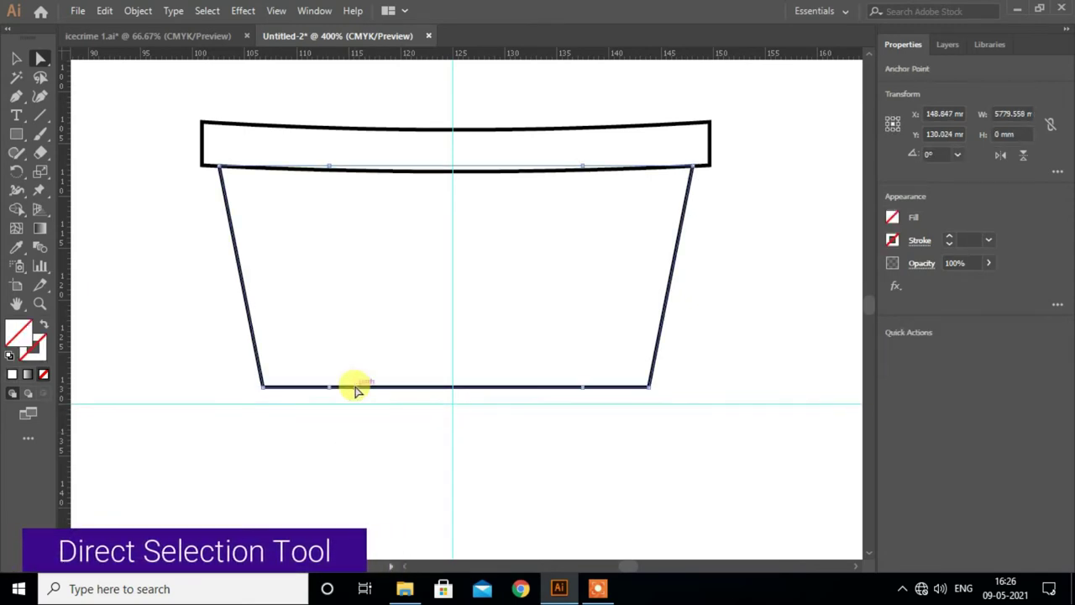
left_click(329, 386)
key("Down")
key("Down")
key("Down")
key("Down")
left_click(585, 392)
key("Down")
key("Down")
key("Down")
key("Down")
left_click(15, 60)
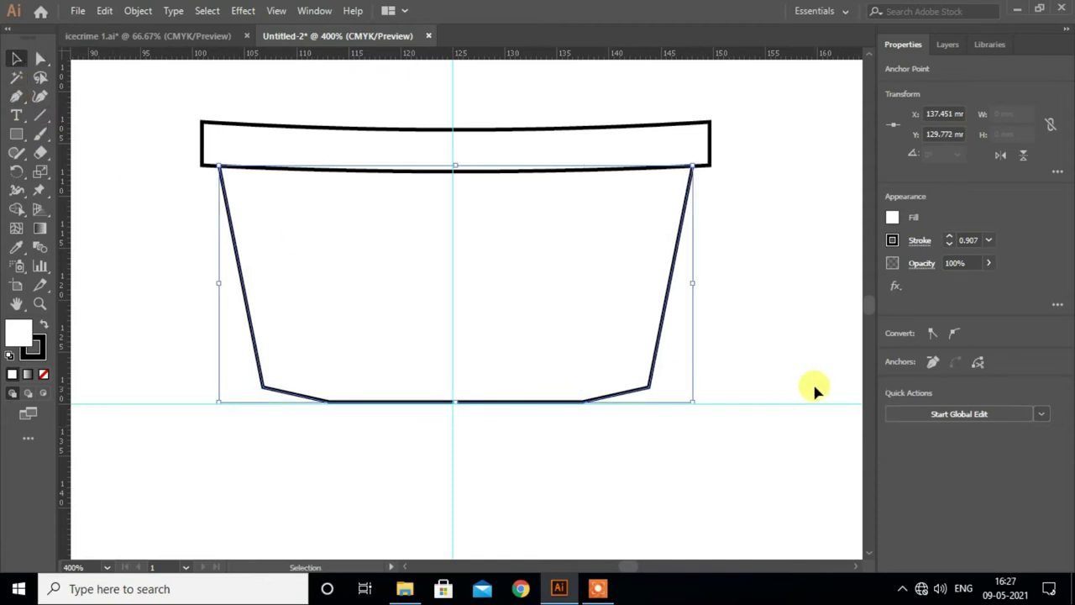
left_click(813, 381)
scroll(673, 409, "down", 2)
left_click_drag(672, 409, 674, 429)
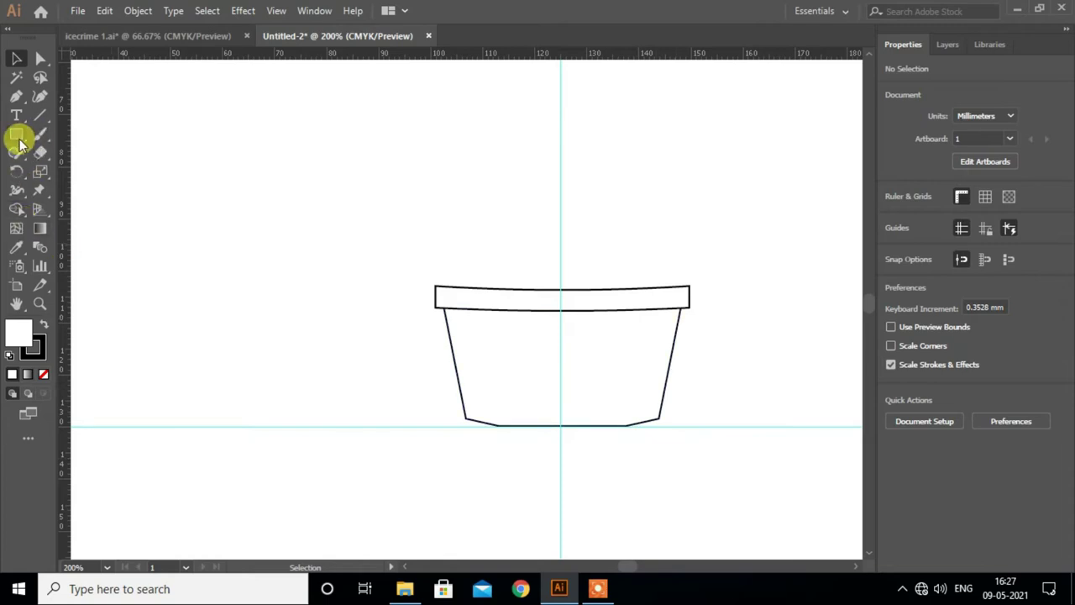
Step: Draw a circle scoop over the cup and duplicate it to the cup's right side
left_click_drag(16, 134, 63, 173)
left_click_drag(477, 286, 499, 353)
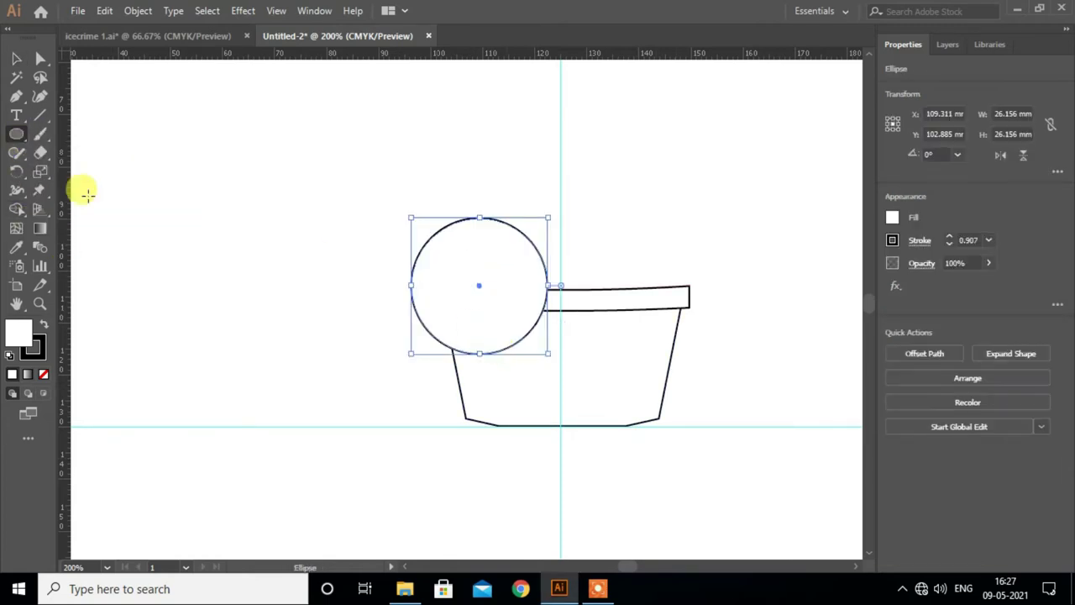
left_click(16, 58)
left_click_drag(417, 243, 420, 249)
key("Right")
key("Right")
key("Right")
key("Right")
key("Right")
key("Right")
key("Right")
key("Right")
key("Right")
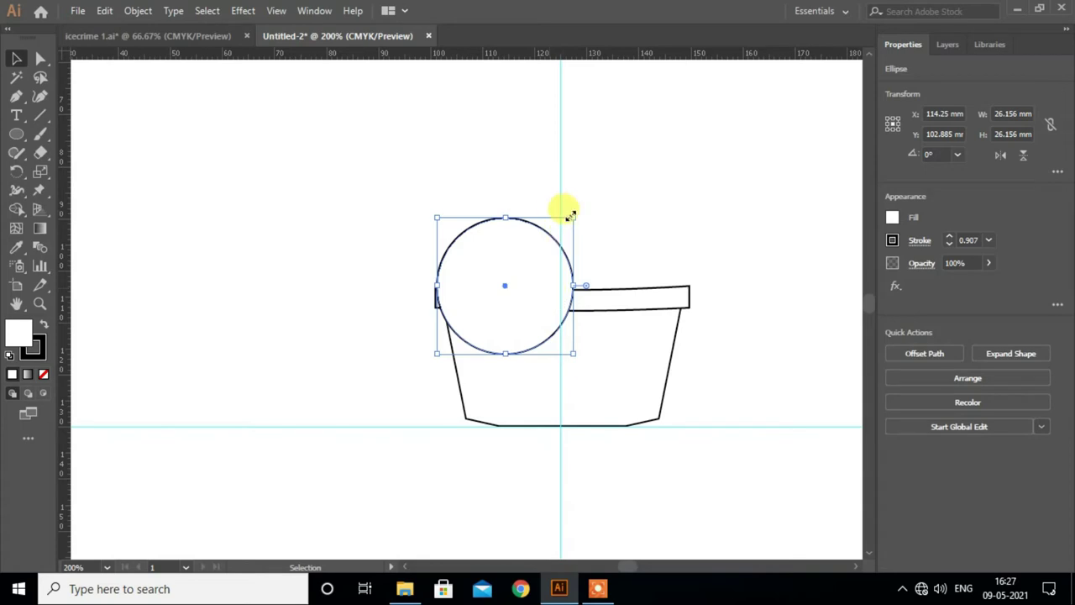
mouse_move(570, 216)
left_mouse_down()
mouse_move(564, 227)
mouse_move(668, 238)
left_mouse_up()
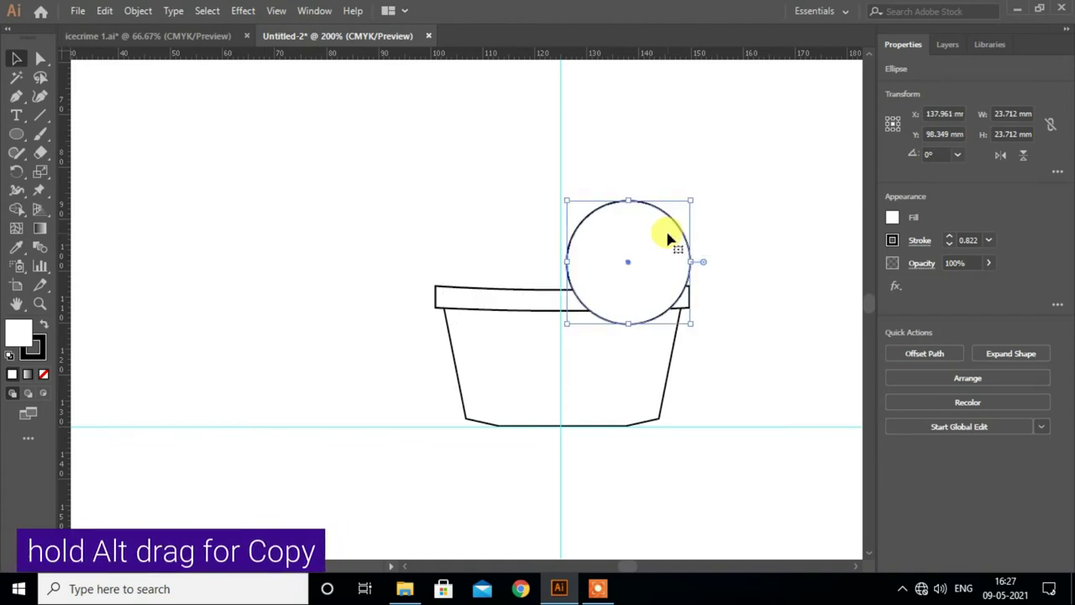
key("ctrl+z")
left_click_drag(543, 253, 672, 248)
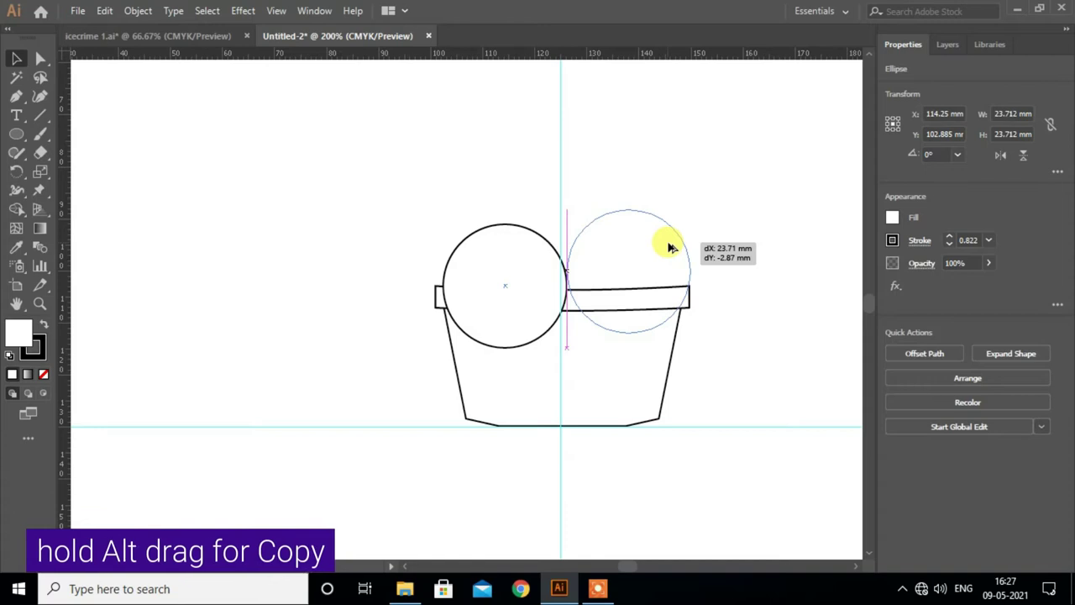
left_click_drag(671, 248, 669, 248)
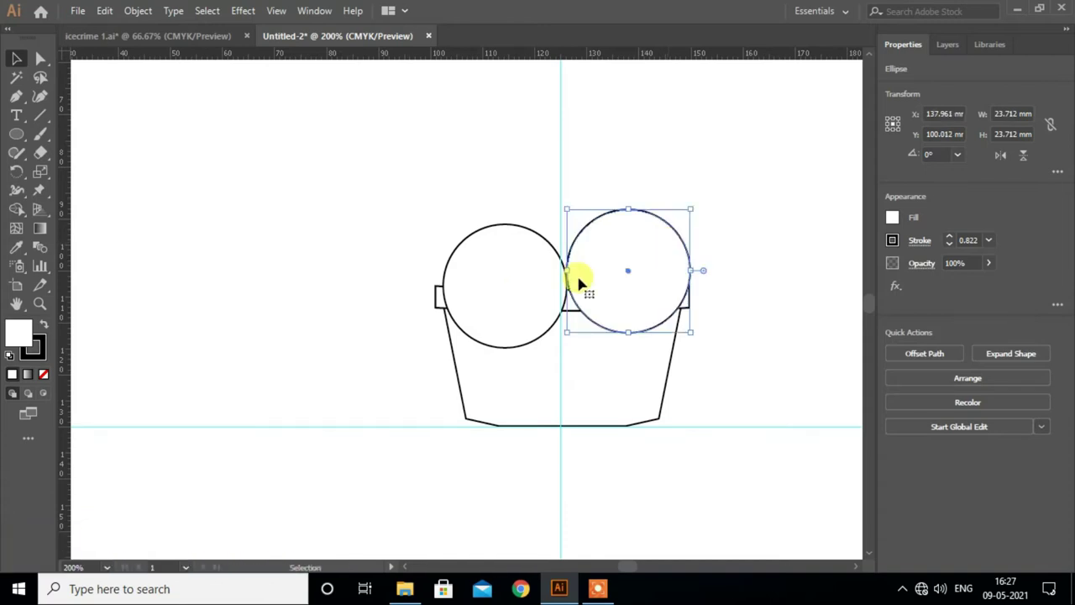
Step: Reposition the two lower circles, enlarging the left one to about 24.9 mm
left_click(530, 294)
key("Left")
key("Left")
key("Left")
key("Left")
left_click(663, 223)
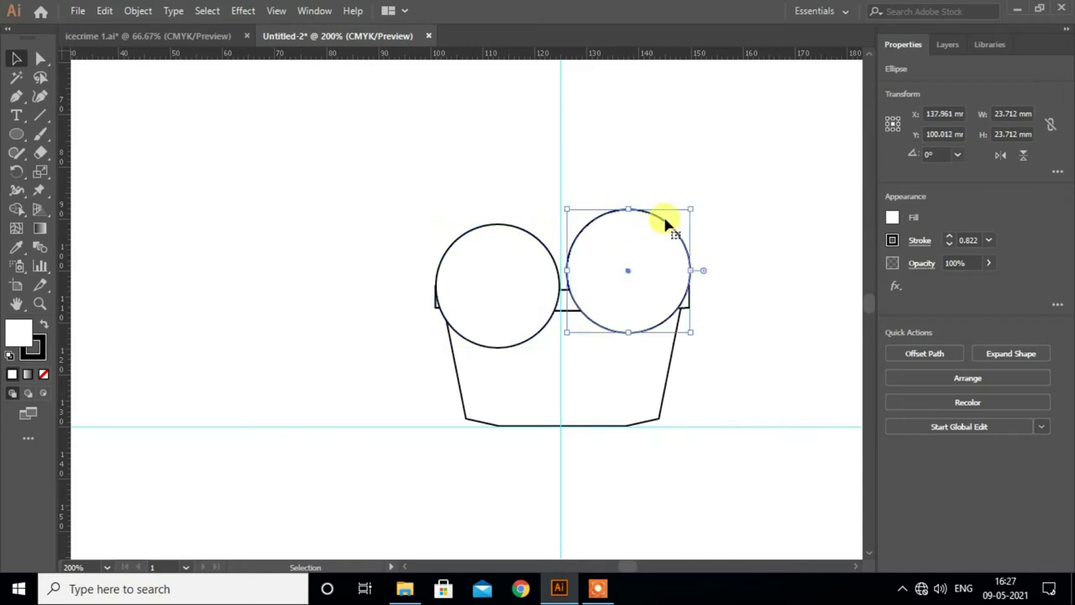
left_click_drag(690, 206, 697, 202)
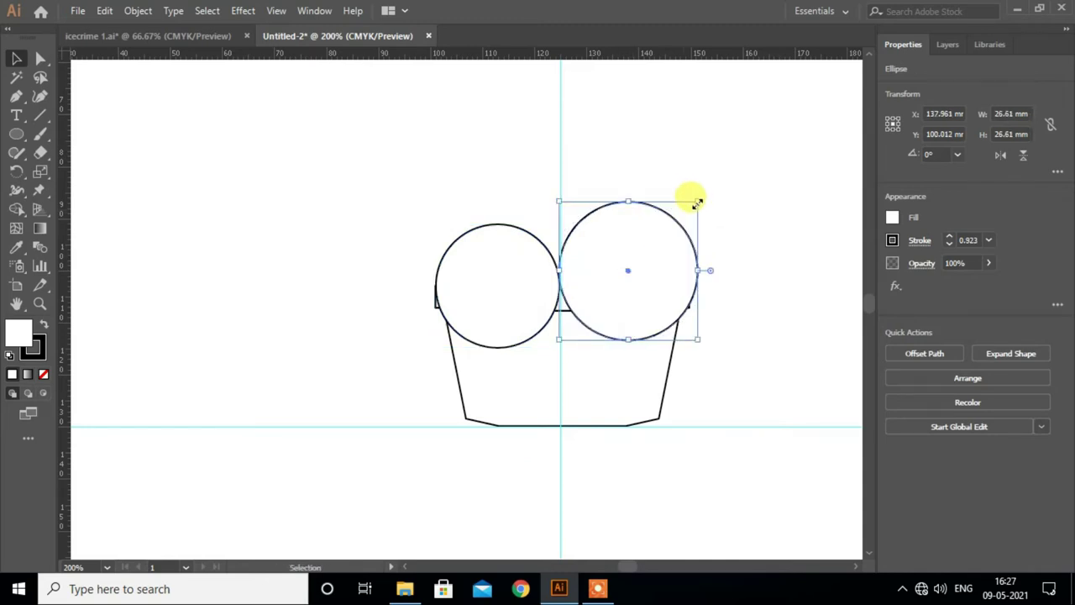
key("Left")
key("Left")
key("Left")
key("Left")
key("Left")
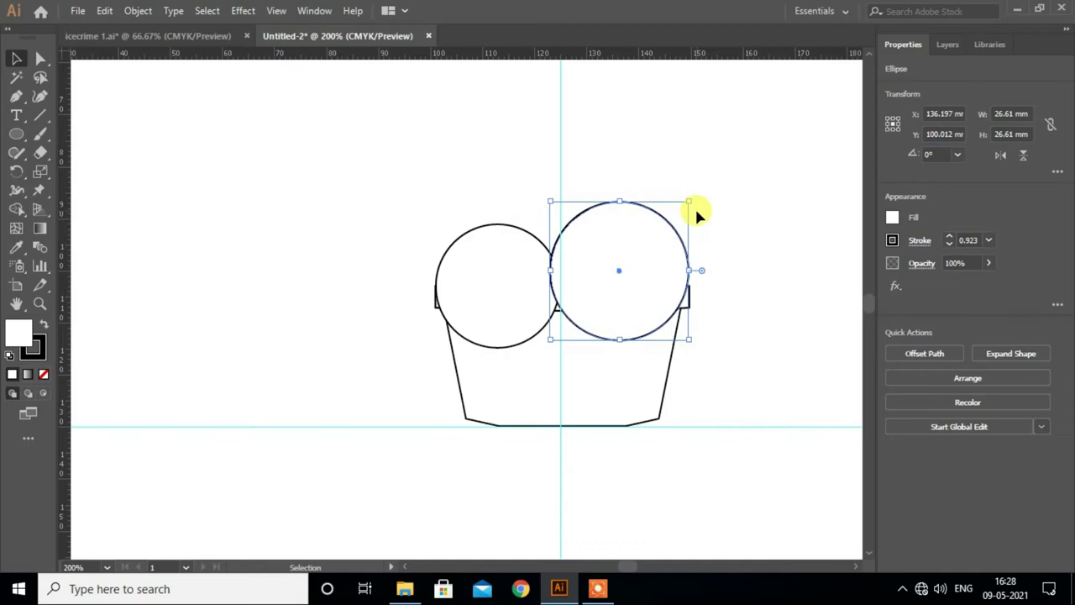
key("Right")
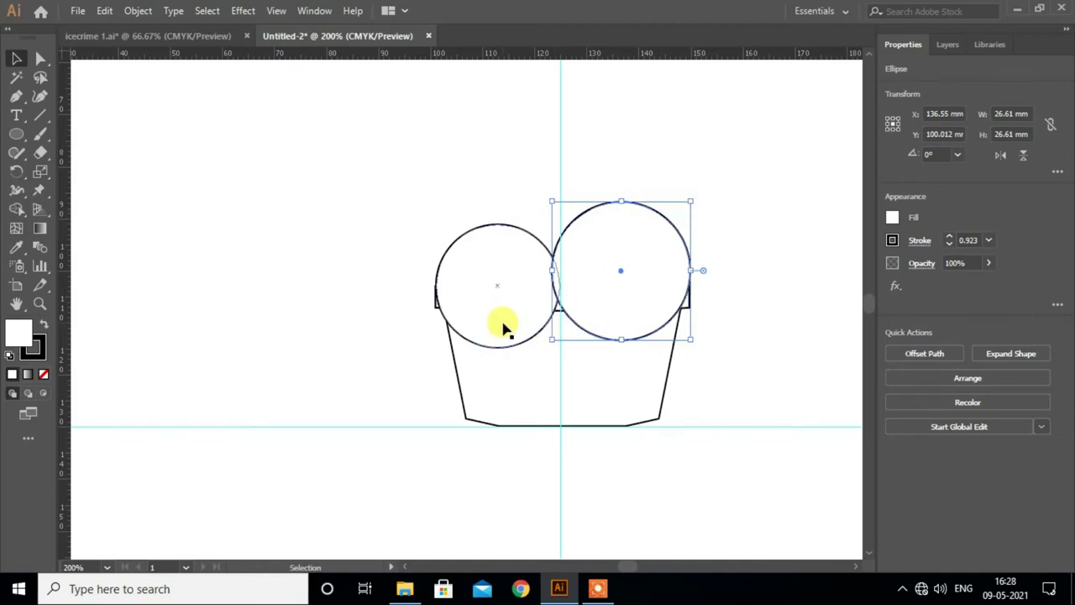
left_click(502, 328)
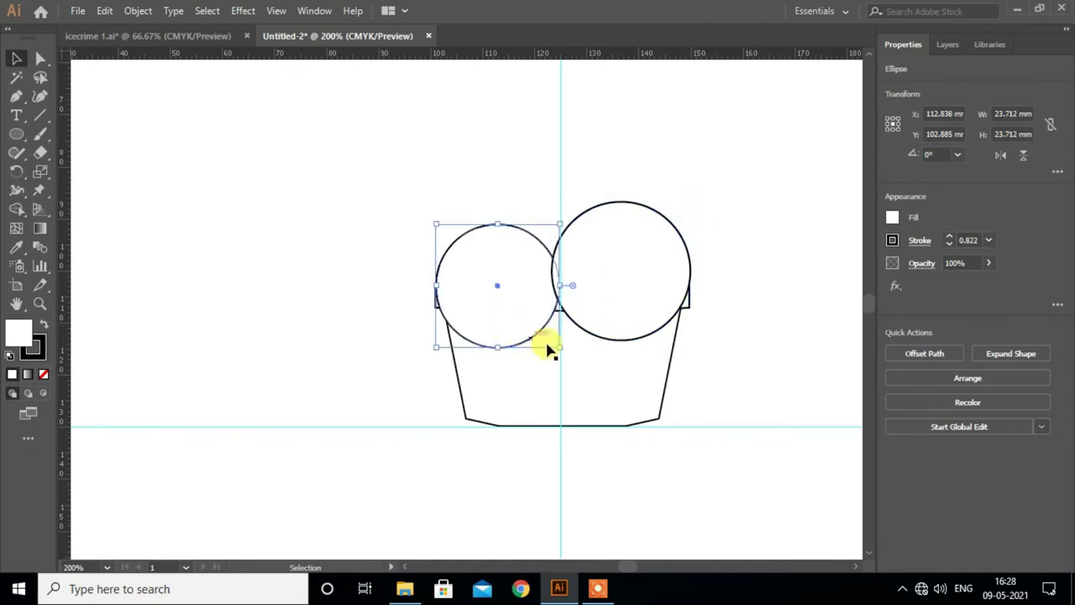
left_click_drag(557, 346, 565, 355)
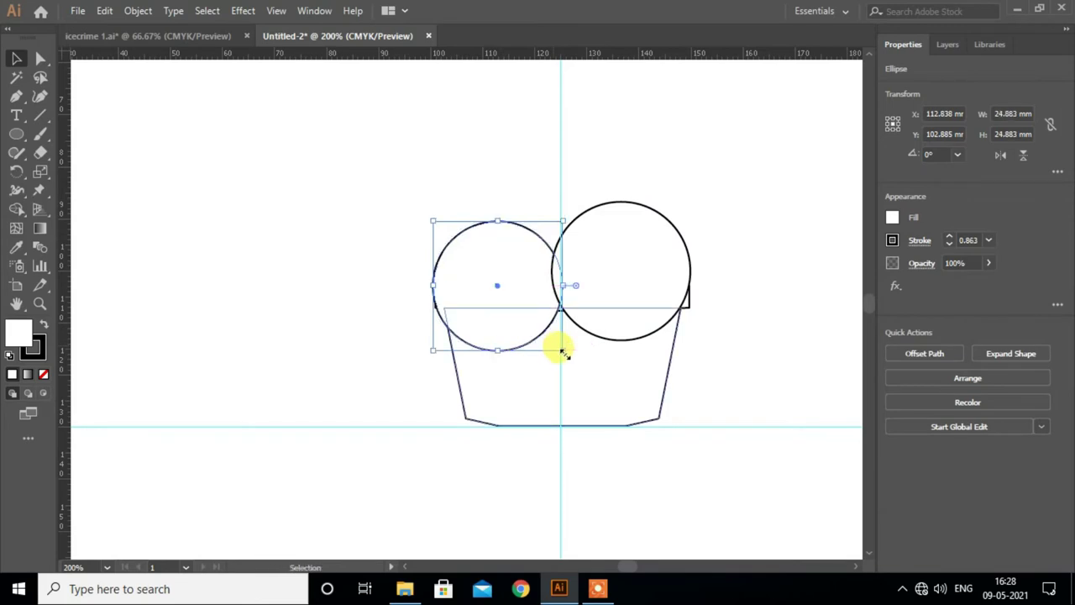
key("Right")
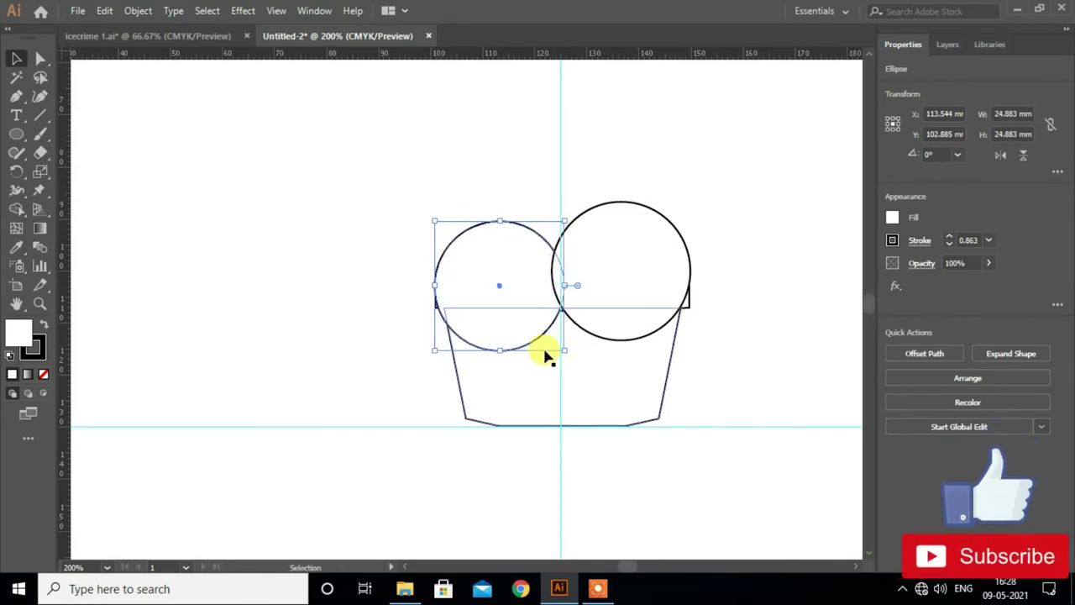
Step: Enlarge the right circle to about 28.2 mm and shift it slightly up and left
left_click(657, 257)
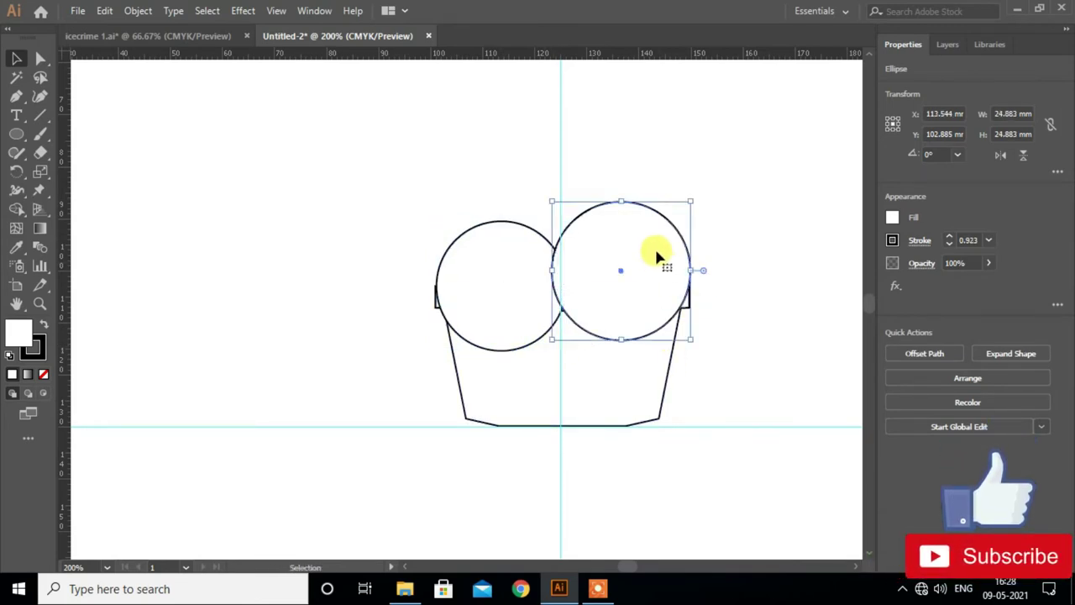
left_click_drag(690, 201, 697, 194)
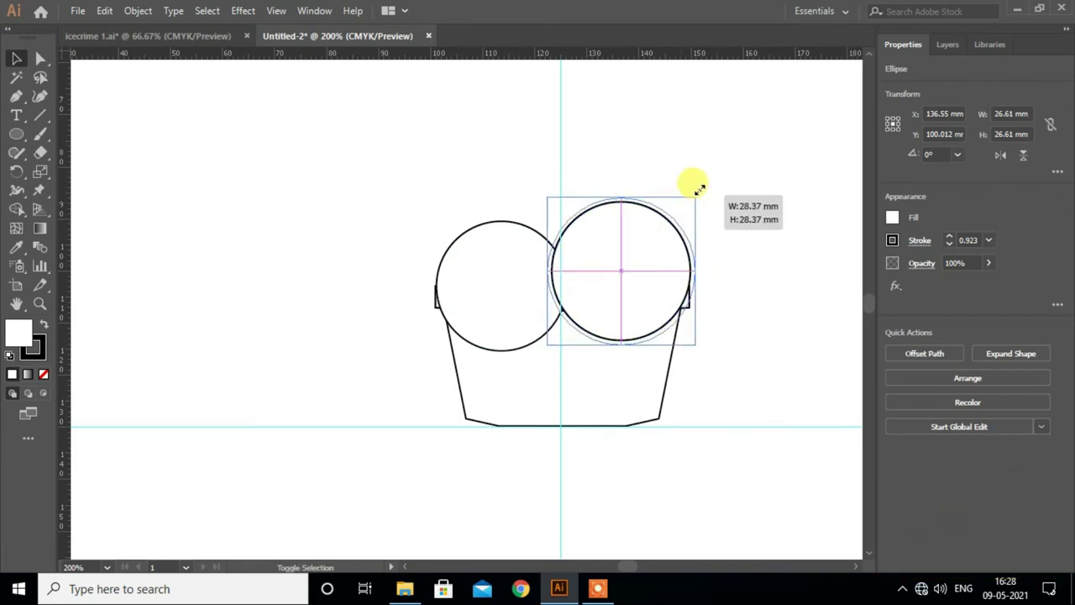
key("Up")
key("Up")
key("Up")
key("Left")
key("Left")
key("Left")
key("Down")
key("Down")
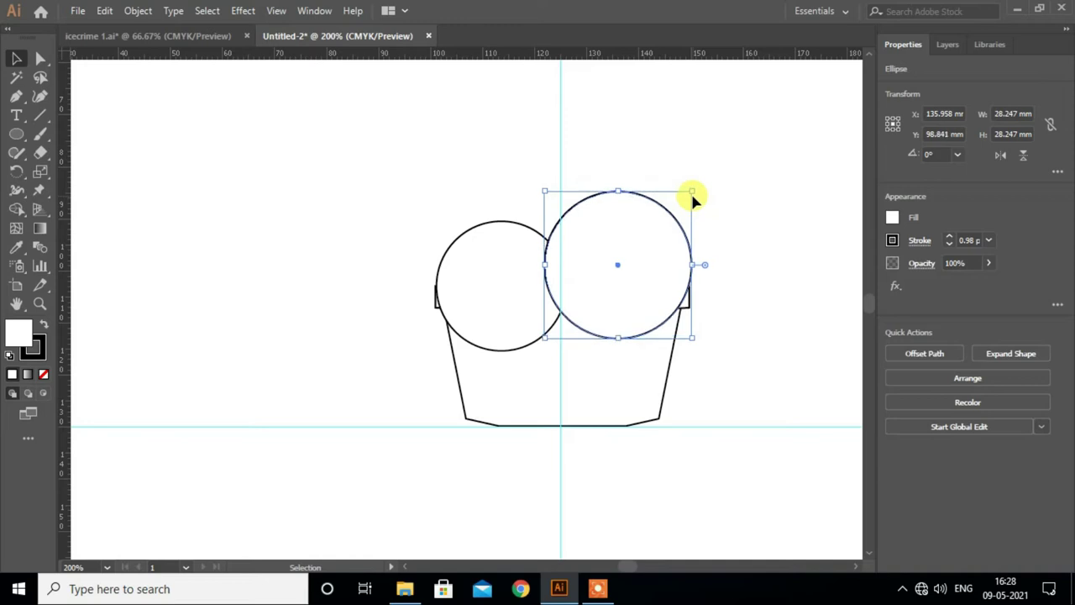
Step: Copy a third circle above between the two and send it to the back
left_click_drag(660, 216, 590, 158)
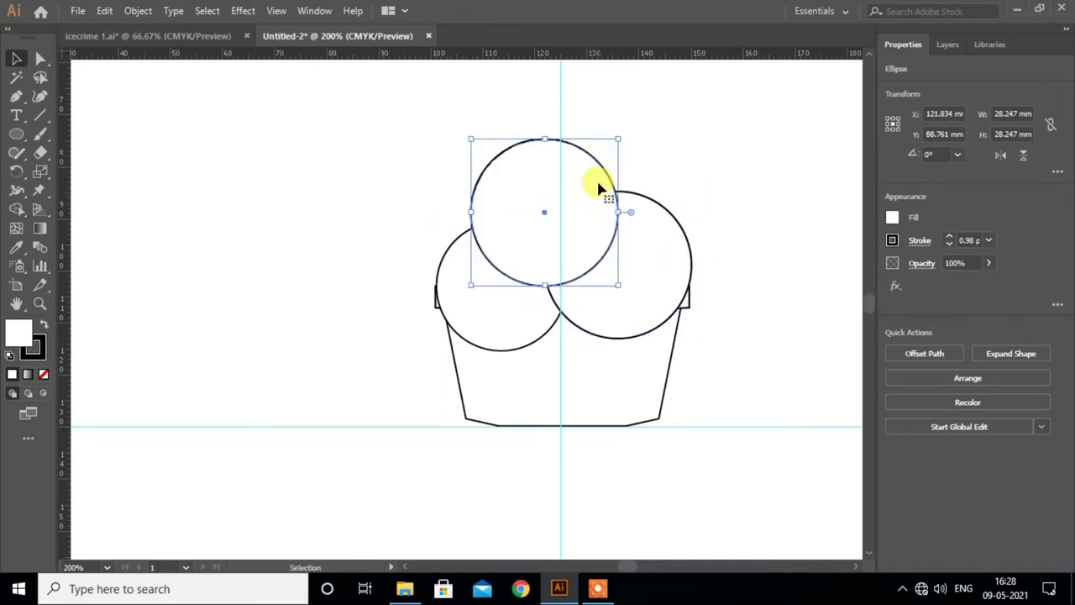
right_click(564, 193)
mouse_move(608, 438)
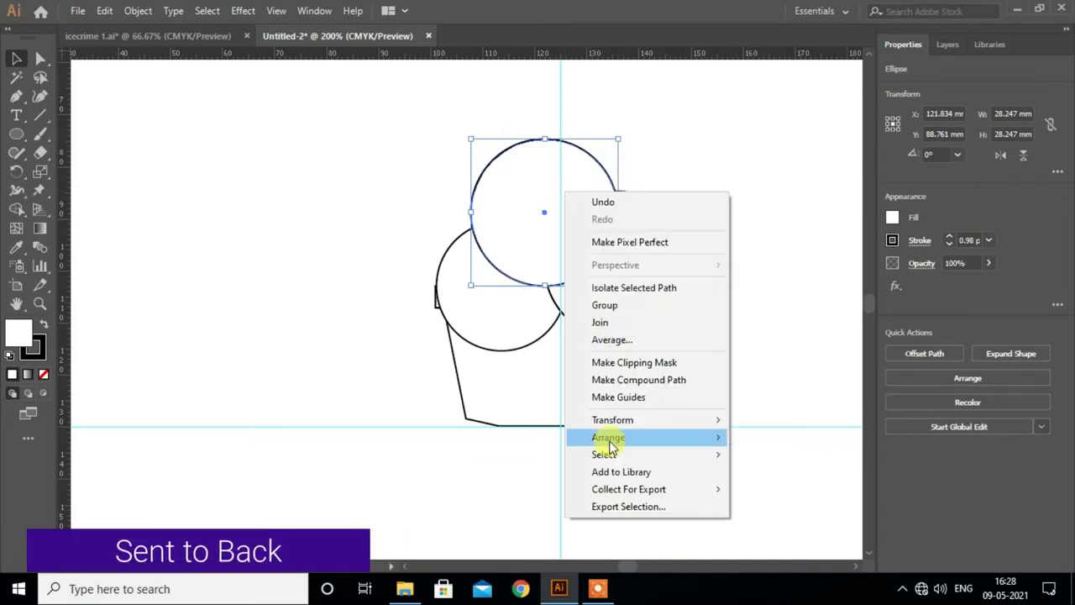
left_click(770, 489)
left_click(747, 298)
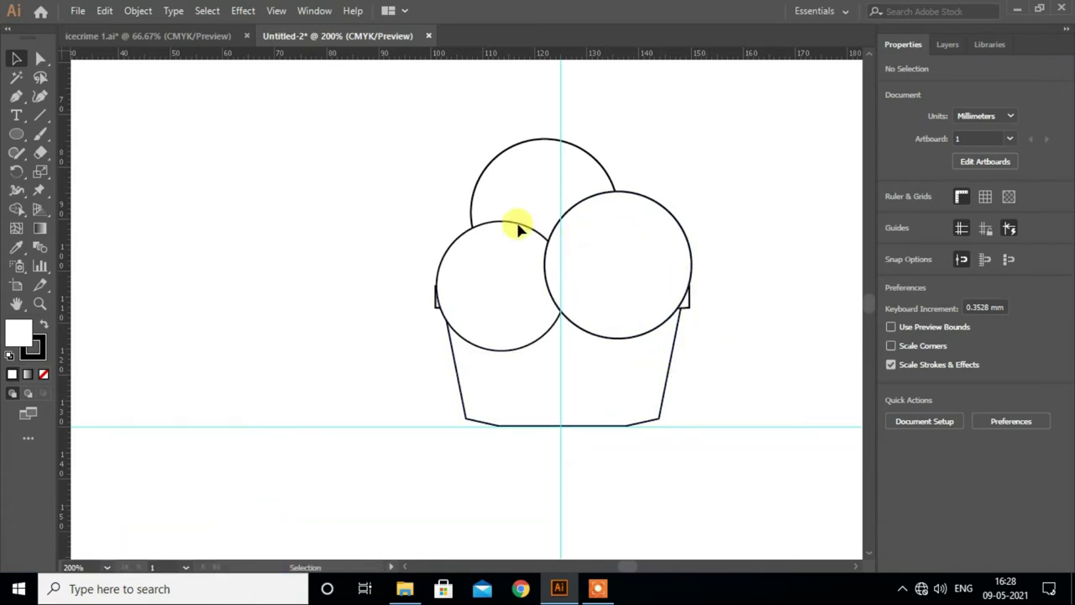
Step: Send the three scoop circles behind the cup and recentre the view
left_click_drag(592, 242, 594, 241)
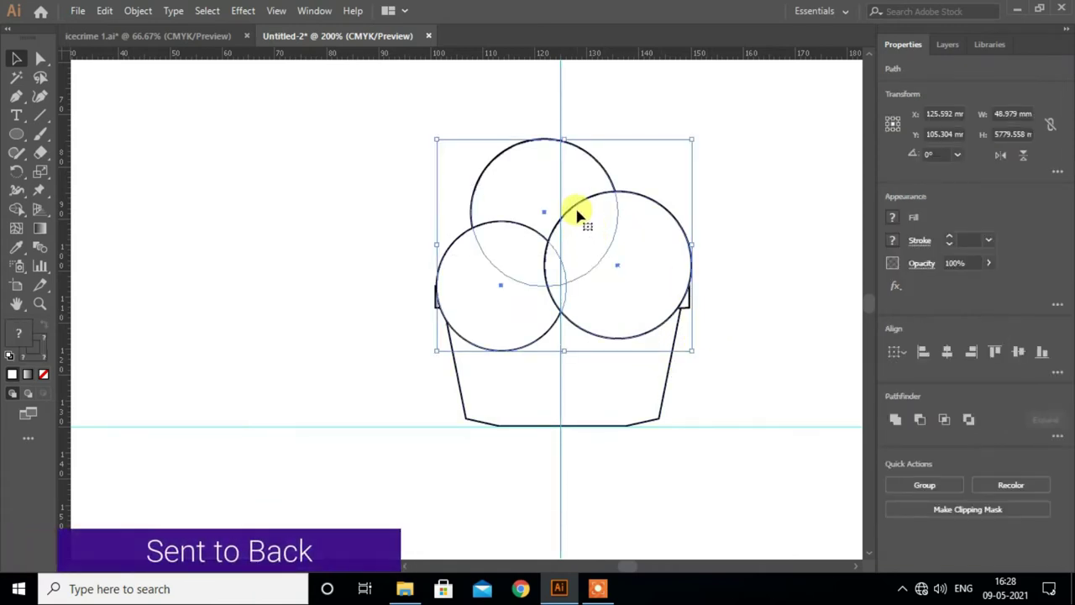
right_click(582, 212)
left_click(764, 413)
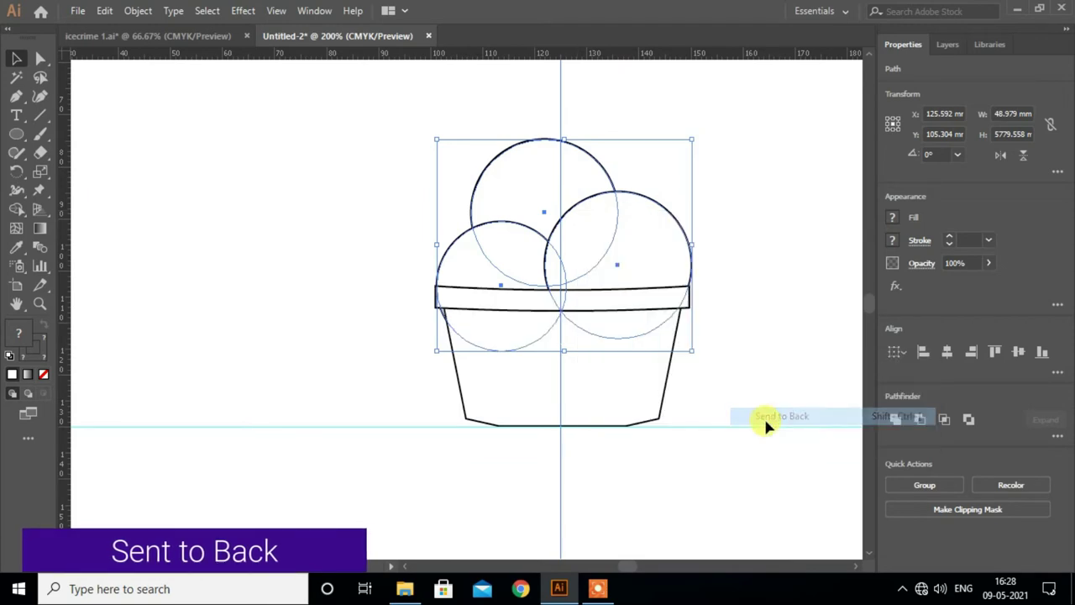
left_click(755, 347)
scroll(755, 340, "up", 1)
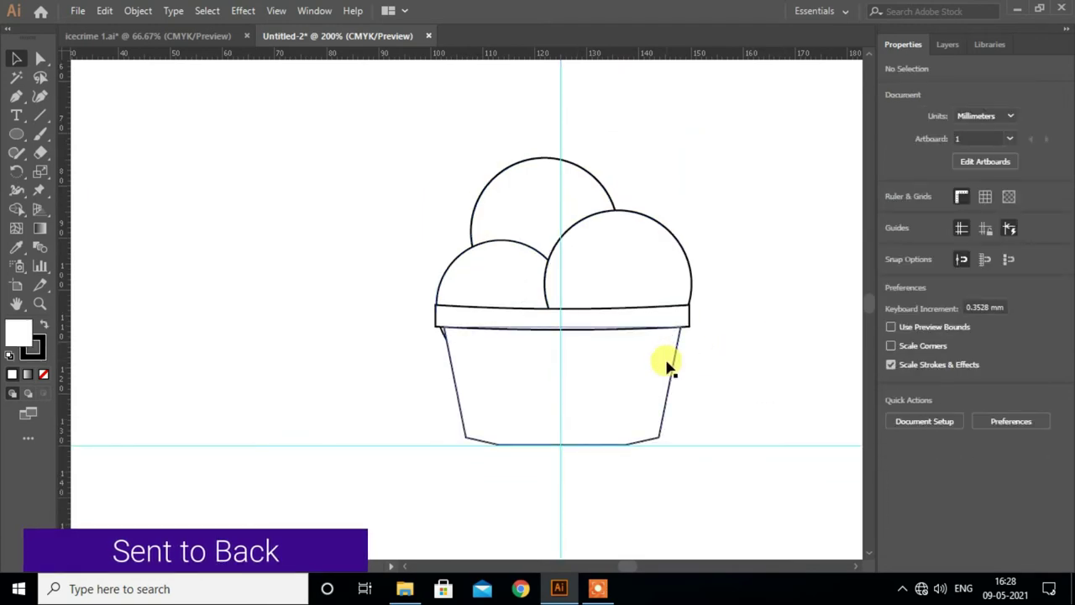
left_click(504, 288)
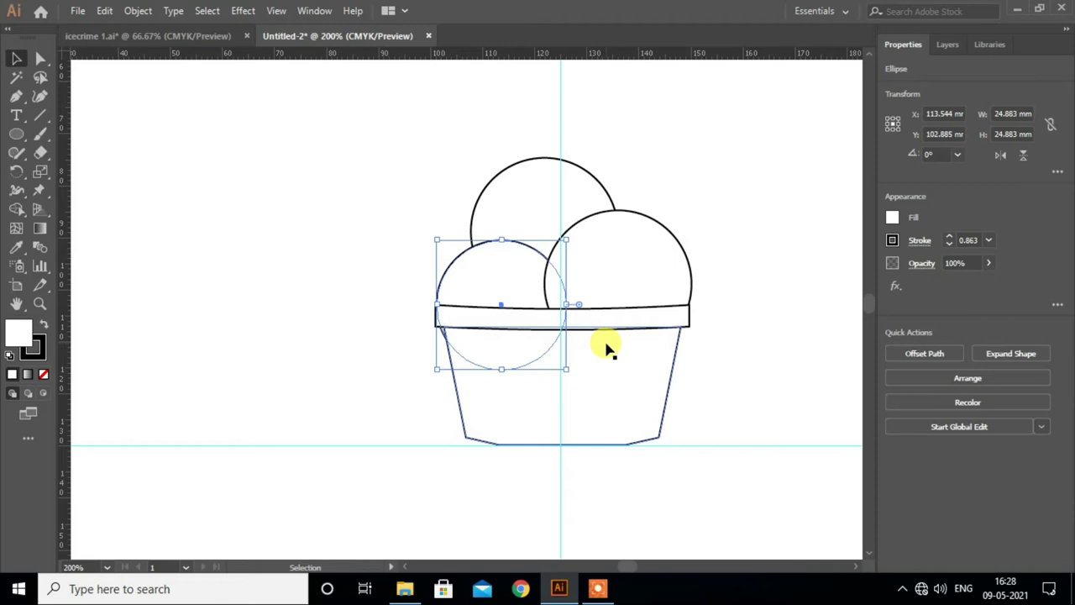
left_click(779, 325)
scroll(779, 324, "up", 1)
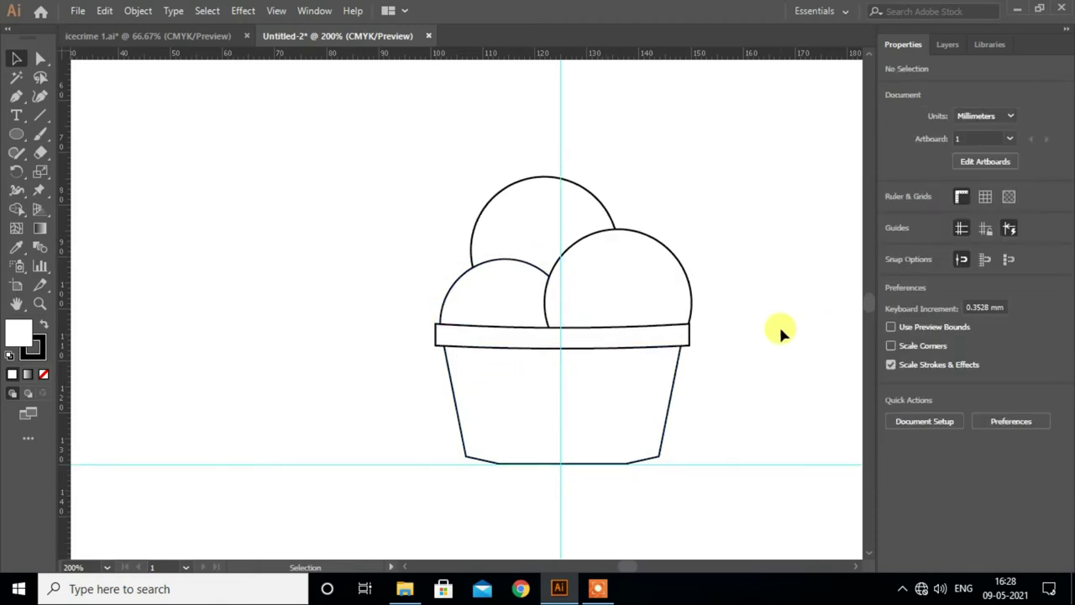
scroll(779, 332, "down", 1)
left_click_drag(766, 331, 712, 341)
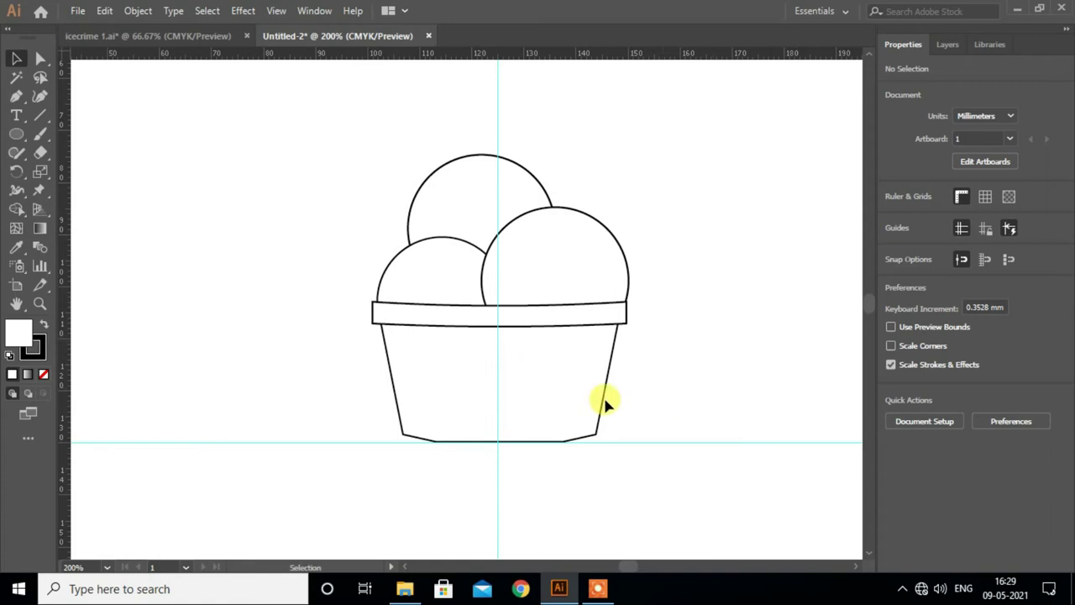
Step: Select all the artwork and scale the cup and scoops up slightly
left_click(626, 312)
left_click(694, 340)
left_click(545, 317)
left_click(521, 363)
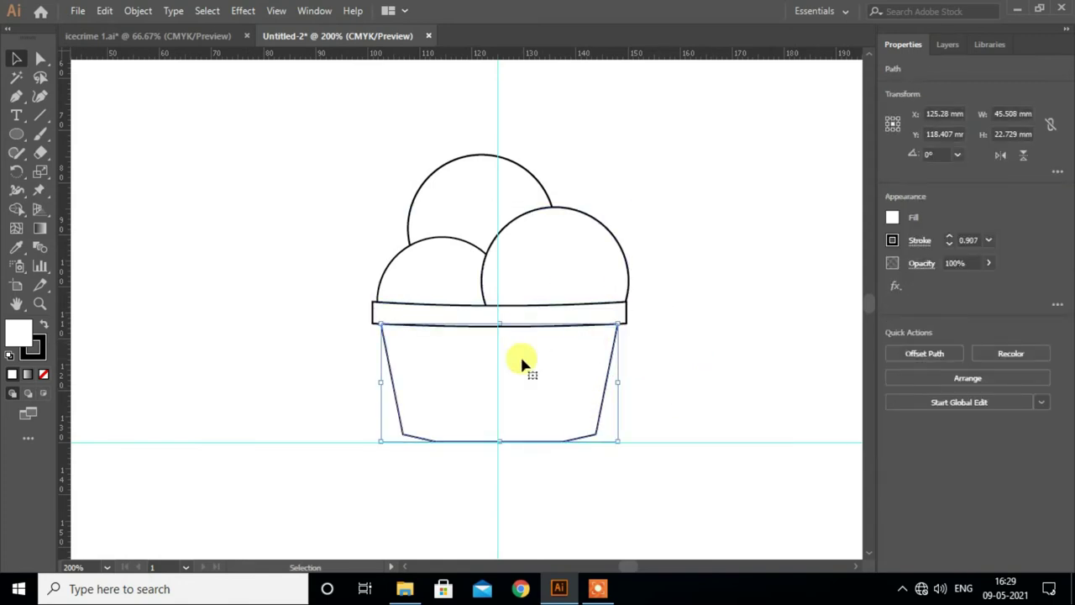
left_click(687, 290)
scroll(687, 290, "up", 2)
scroll(687, 290, "down", 2)
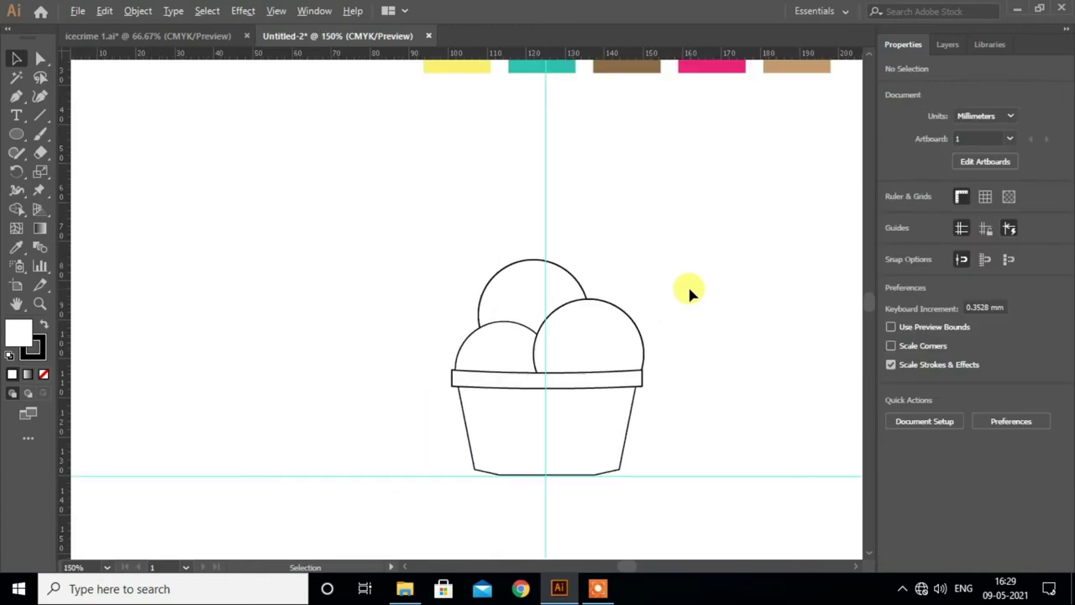
key("ctrl+a")
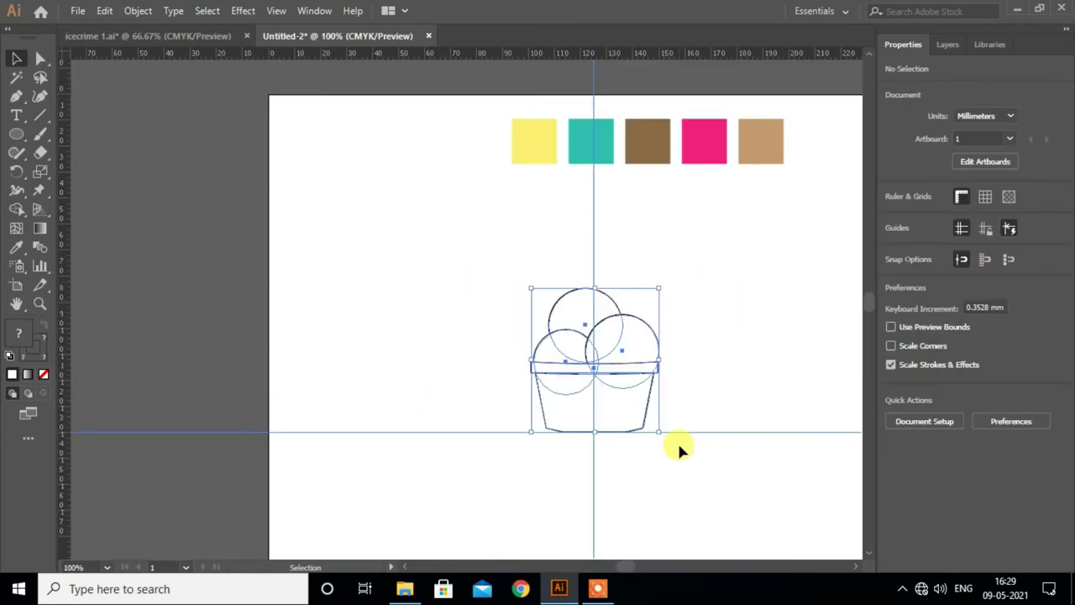
left_click(658, 432, "shift")
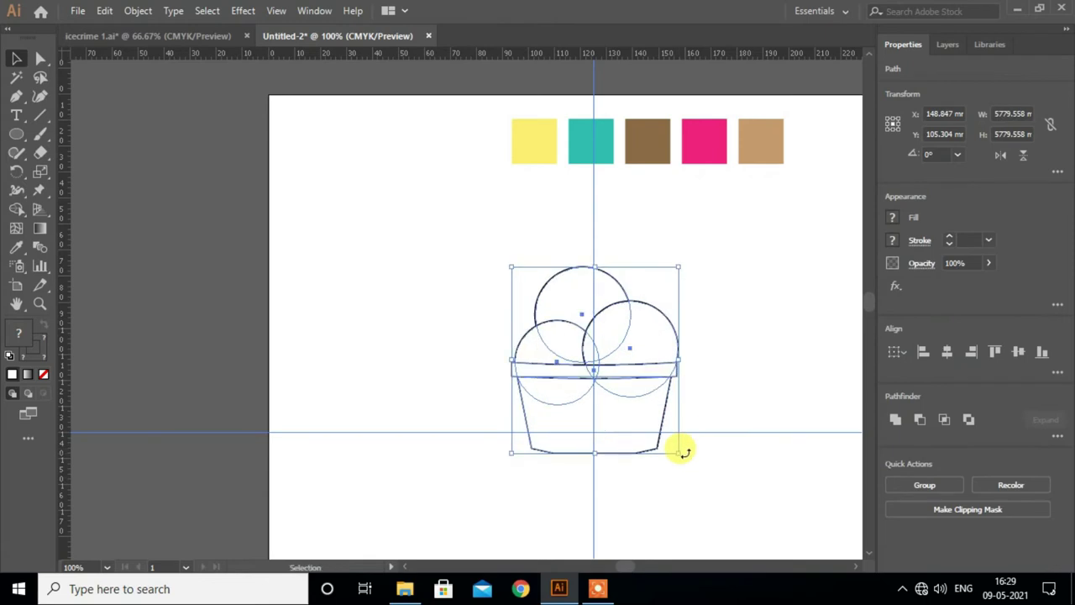
scroll(685, 449, "up", 1)
scroll(686, 447, "down", 1)
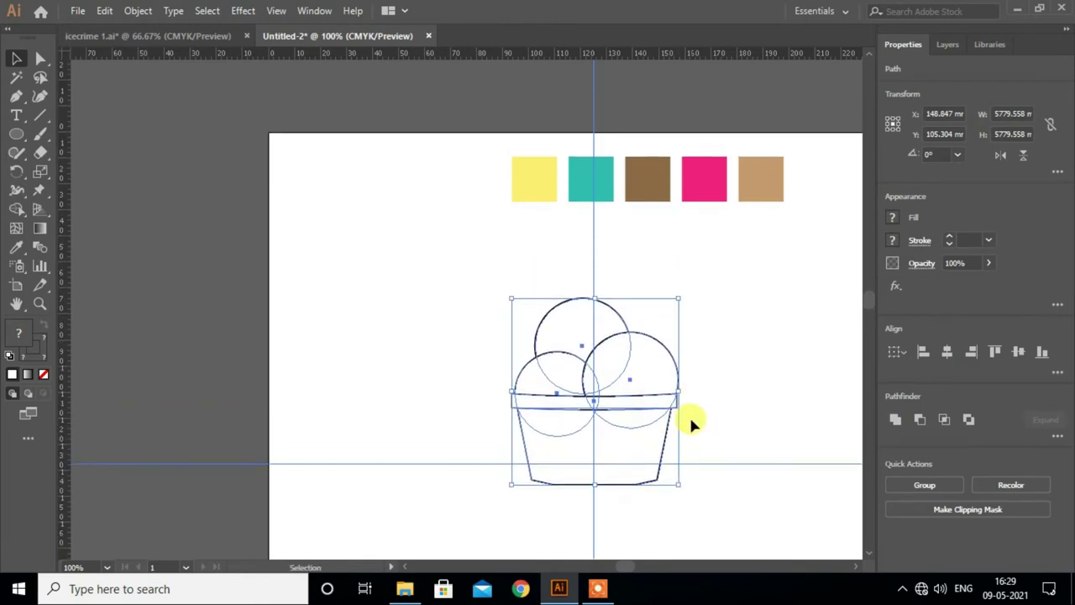
Step: Fill the top scoop with the yellow swatch colour using the Eyedropper
left_click(736, 362)
left_click(576, 331)
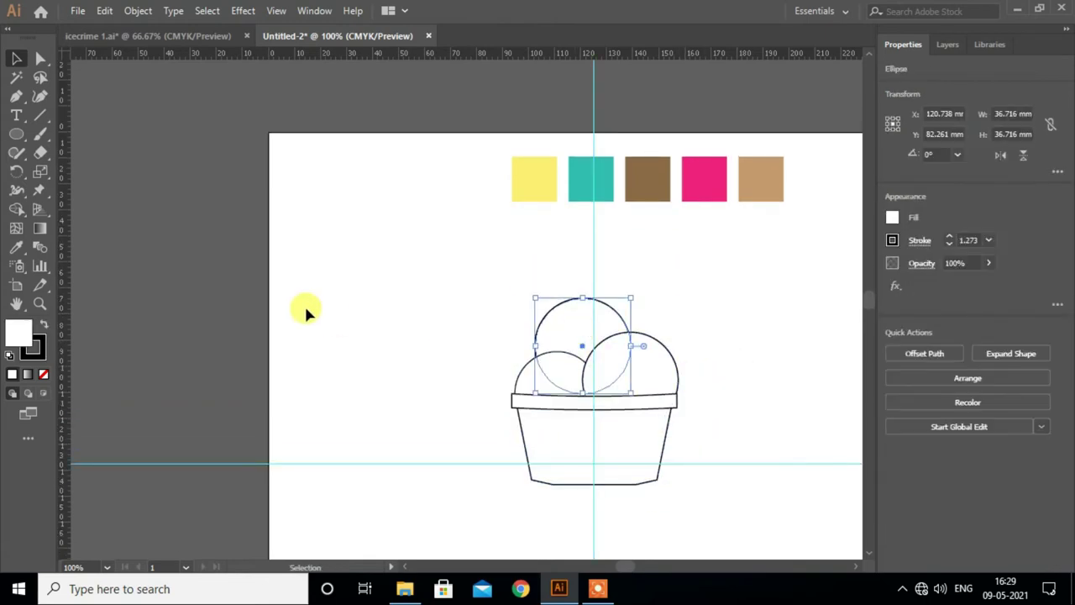
left_click(16, 247)
left_click(537, 187)
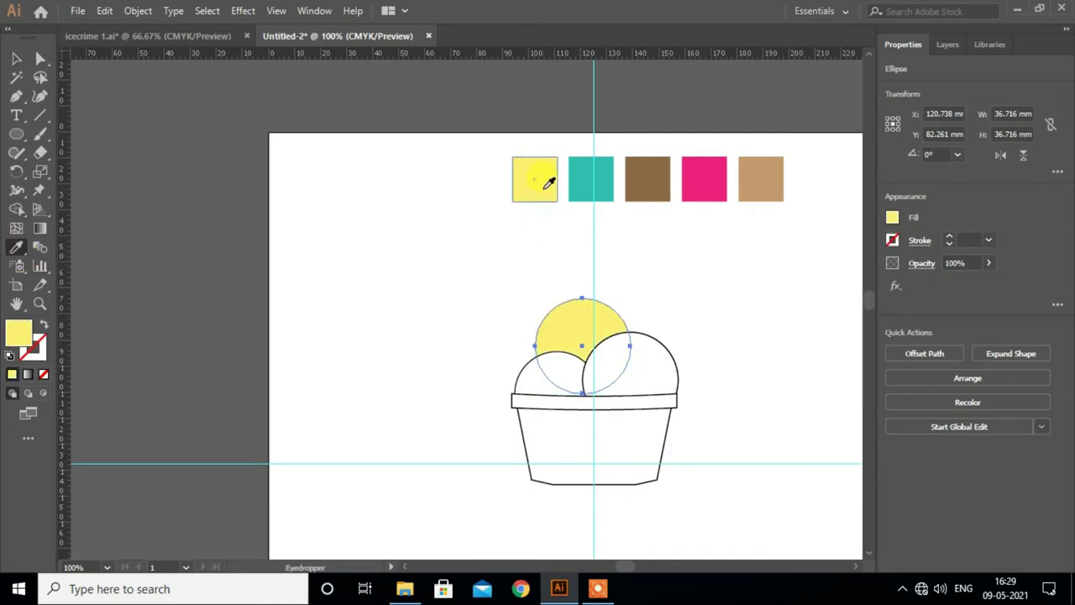
left_click(16, 58)
Step: Fill the right scoop with the brown swatch colour
left_click(672, 363)
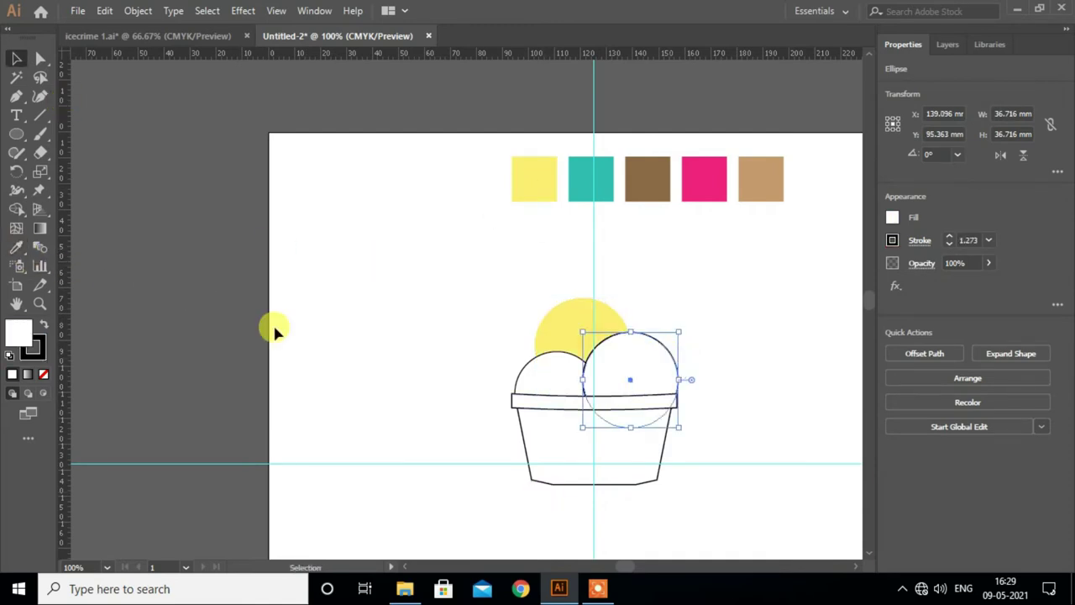
left_click(16, 247)
left_click(648, 177)
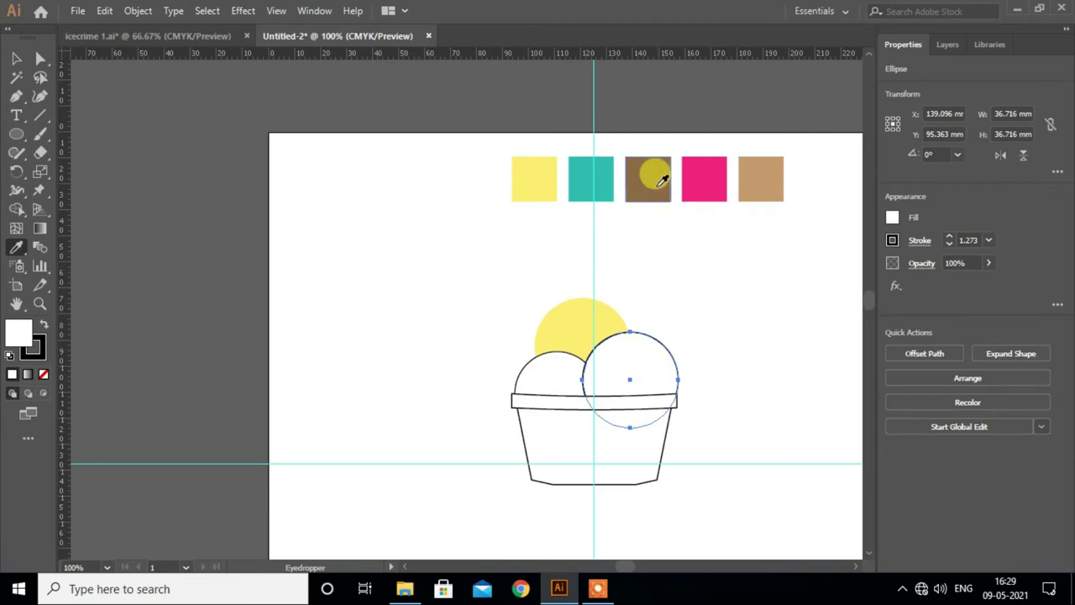
left_click(17, 58)
Step: Fill the left scoop with the teal swatch colour
left_click(484, 352)
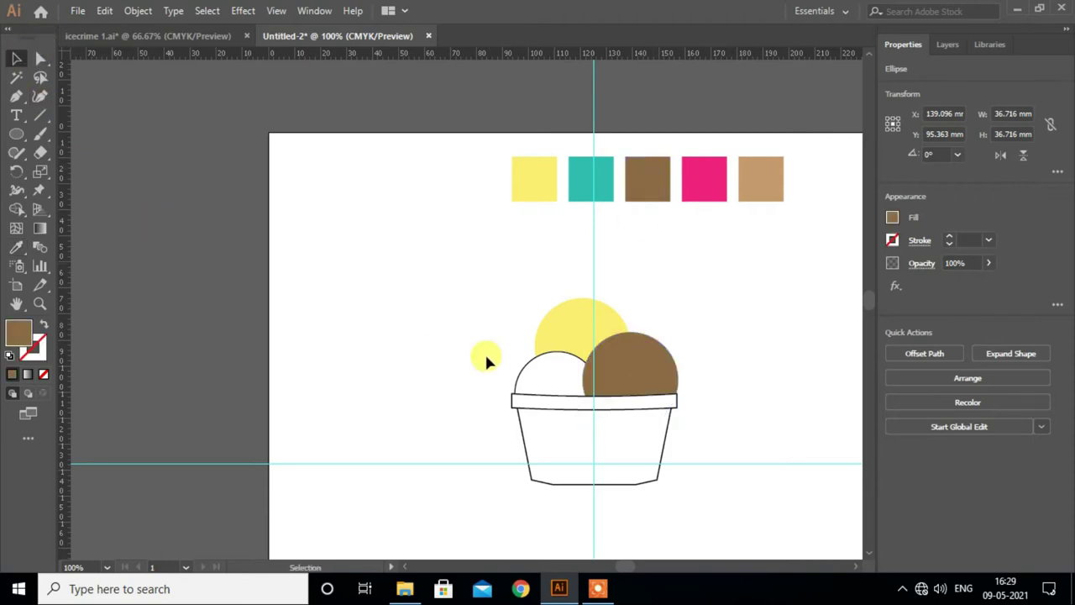
left_click(533, 372)
left_click(18, 249)
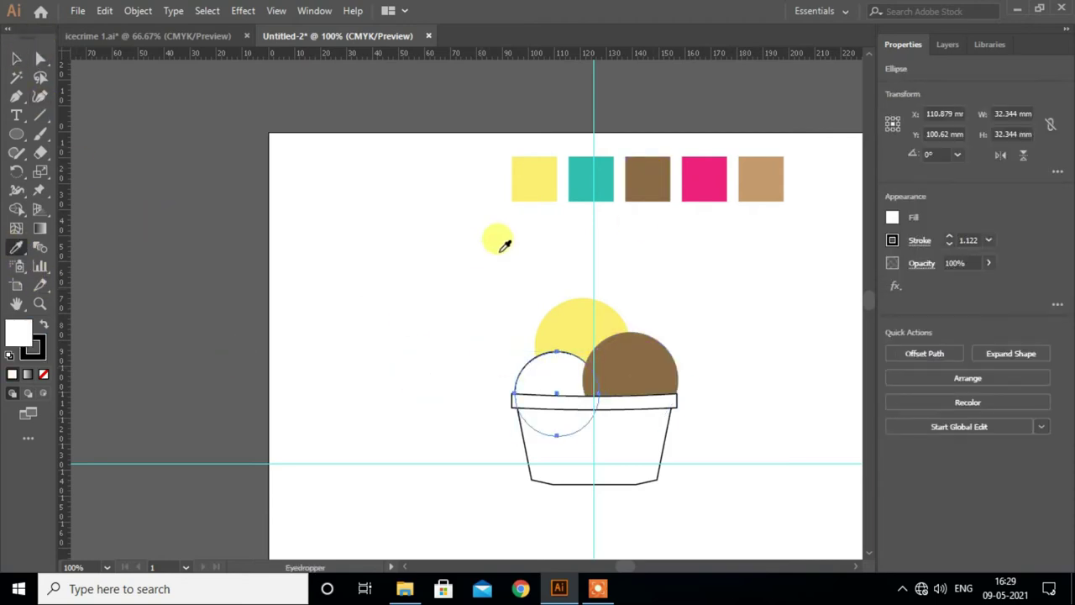
left_click(599, 178)
left_click(13, 58)
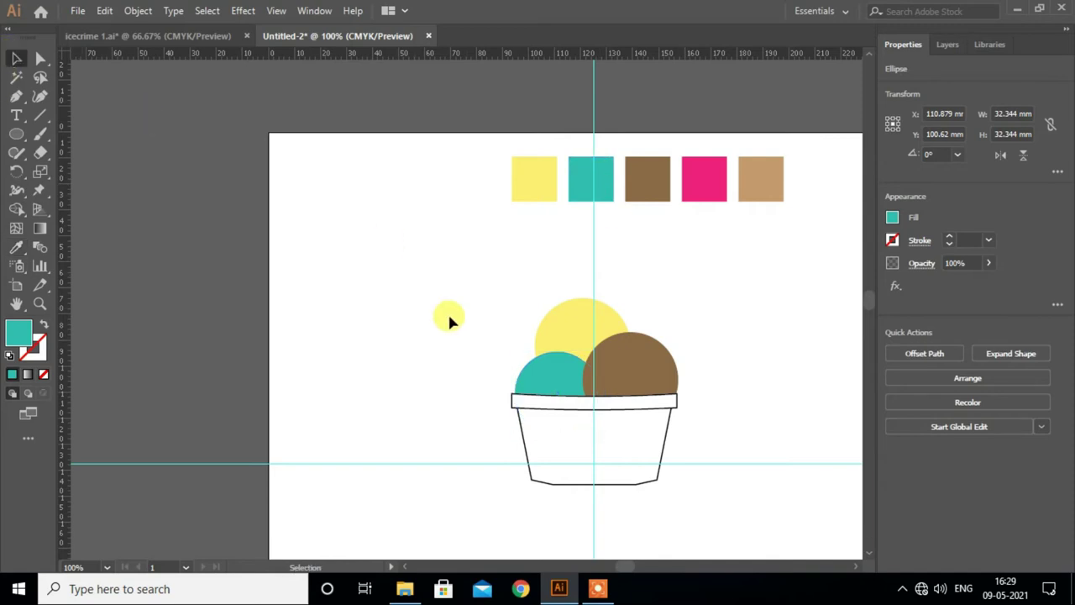
left_click(450, 320)
scroll(461, 322, "down", 3)
Step: Select all three scoop circles and give them a thick white stroke
scroll(658, 395, "up", 1, "alt")
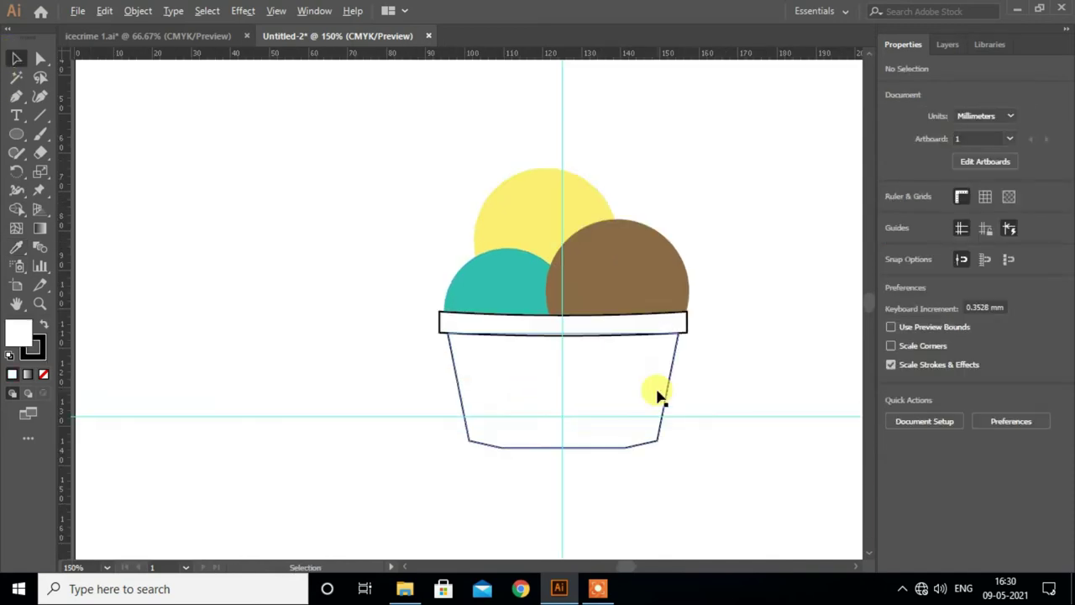
scroll(658, 395, "up", 1, "alt")
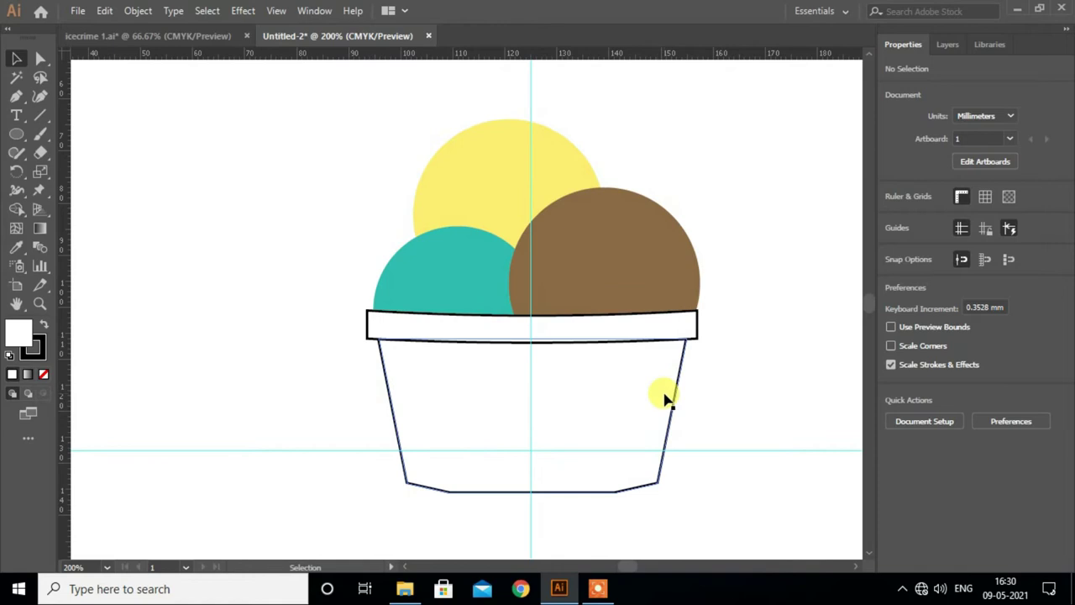
scroll(662, 393, "up", 1)
left_click(639, 283)
left_click_drag(364, 149, 610, 300)
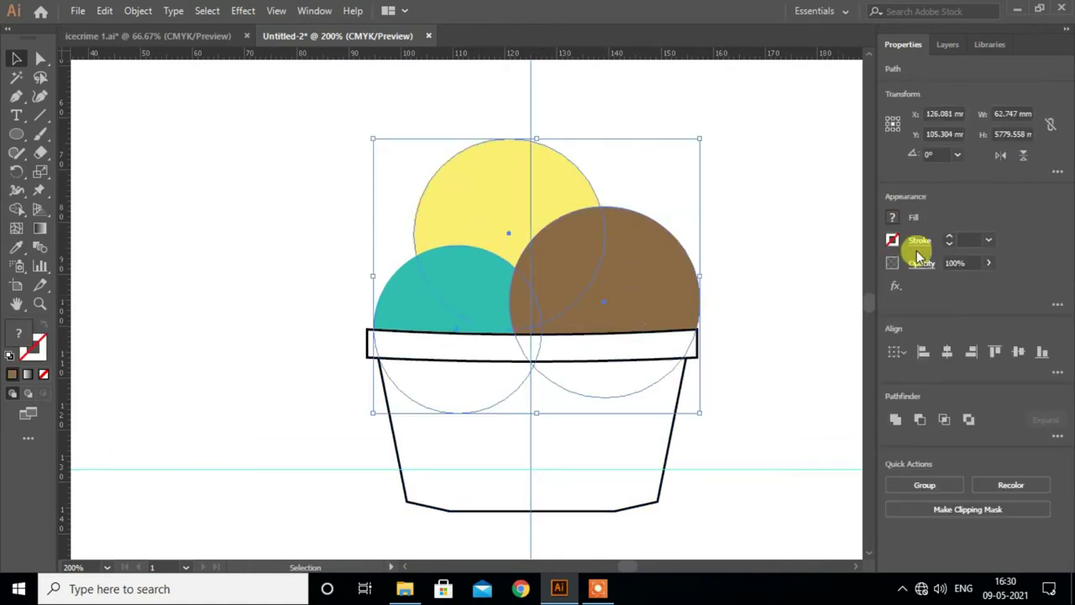
left_click(894, 240)
left_click(742, 299)
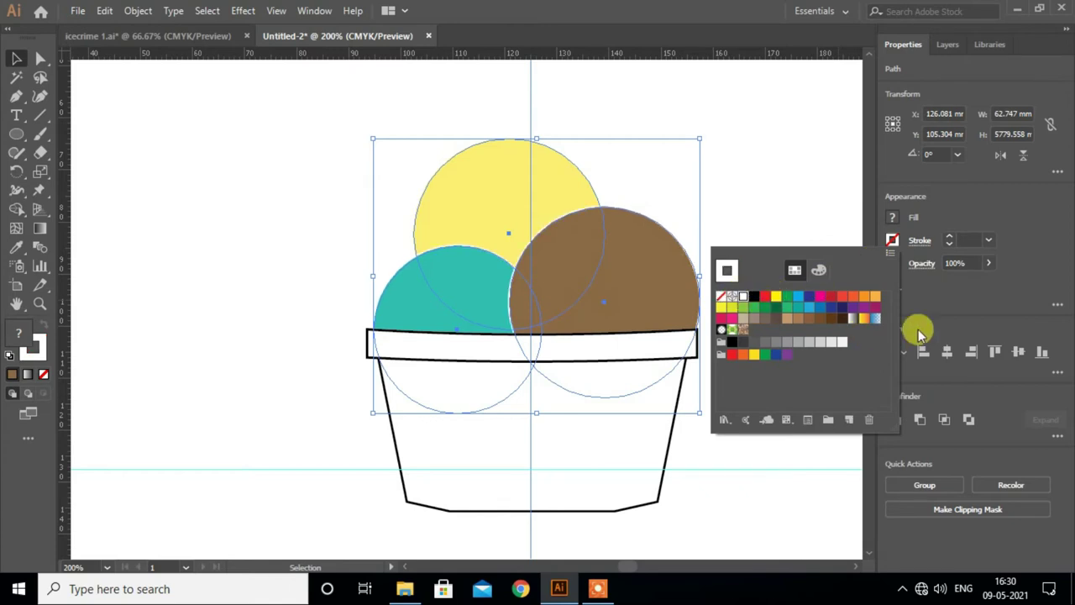
left_click(990, 242)
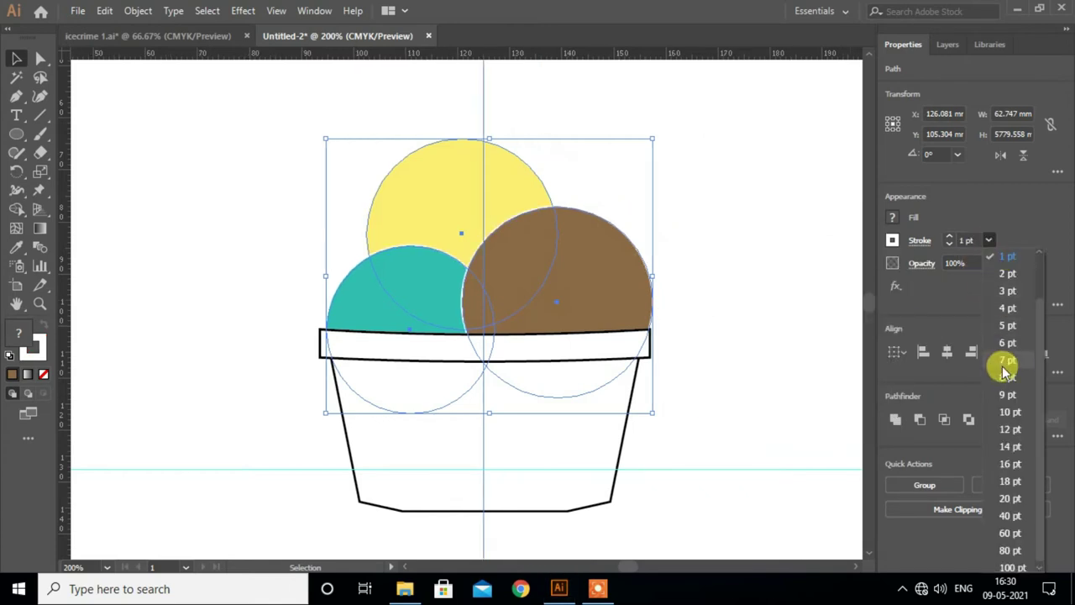
left_click(1005, 309)
left_click(727, 348)
scroll(723, 340, "down", 1)
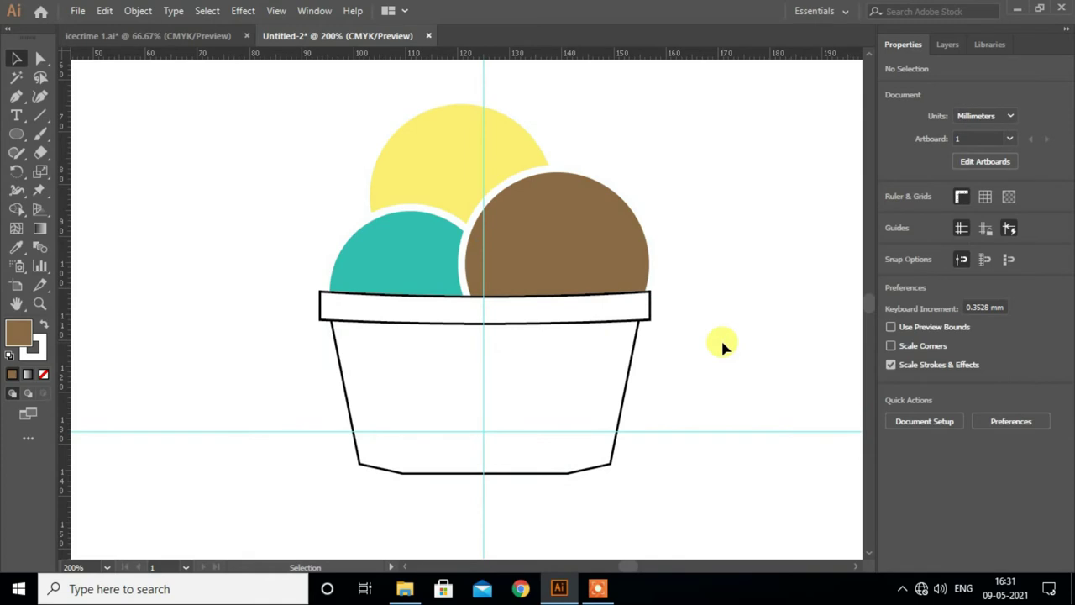
Step: Select the cup rim and body and eyedrop the pink swatch onto them
left_click(330, 310)
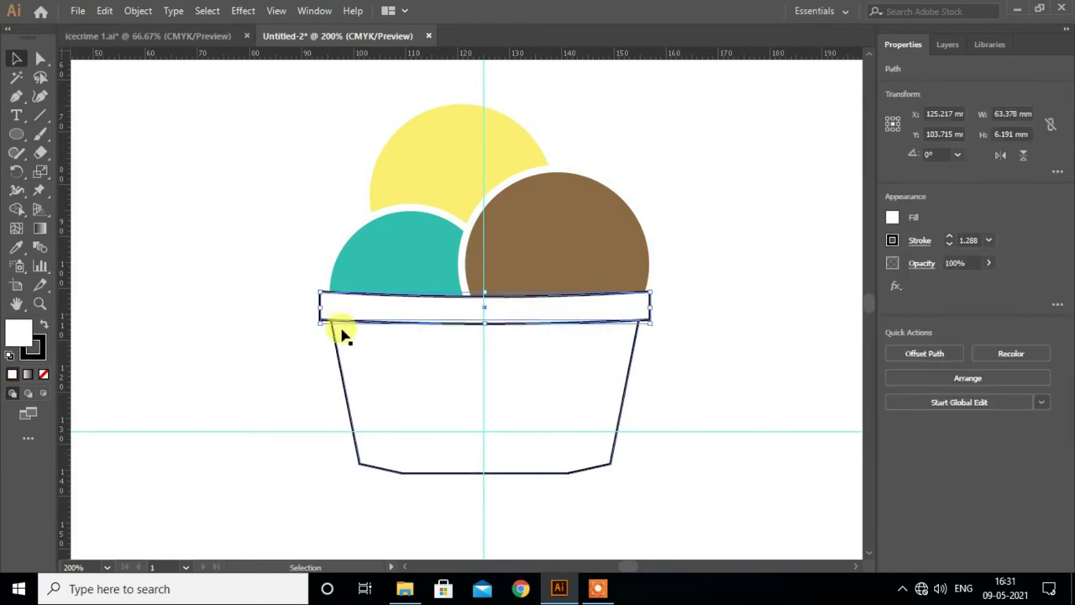
left_click(373, 378, "shift")
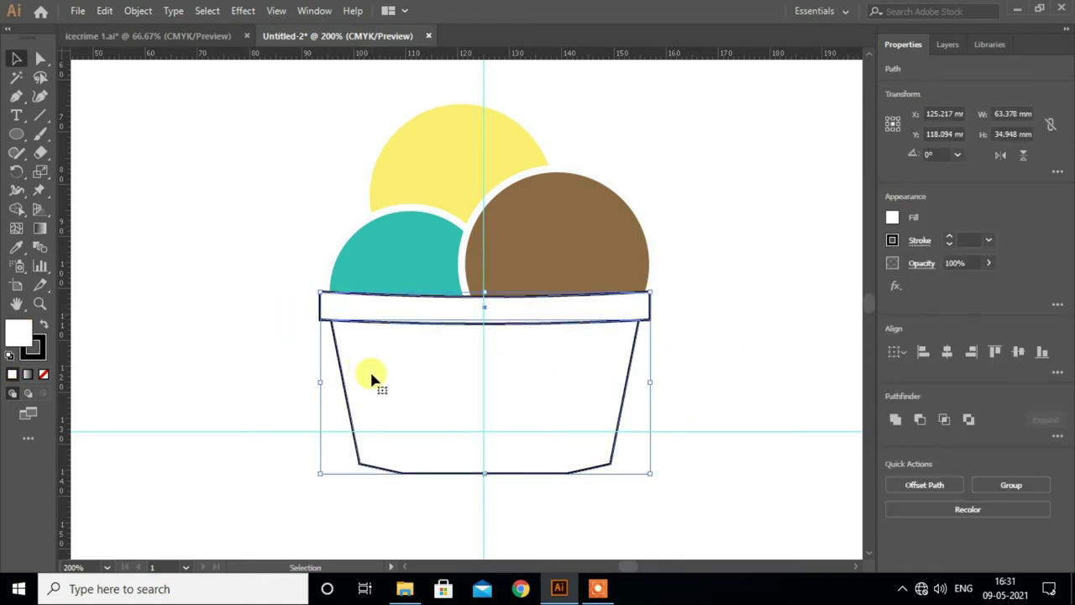
scroll(369, 379, "up", 3)
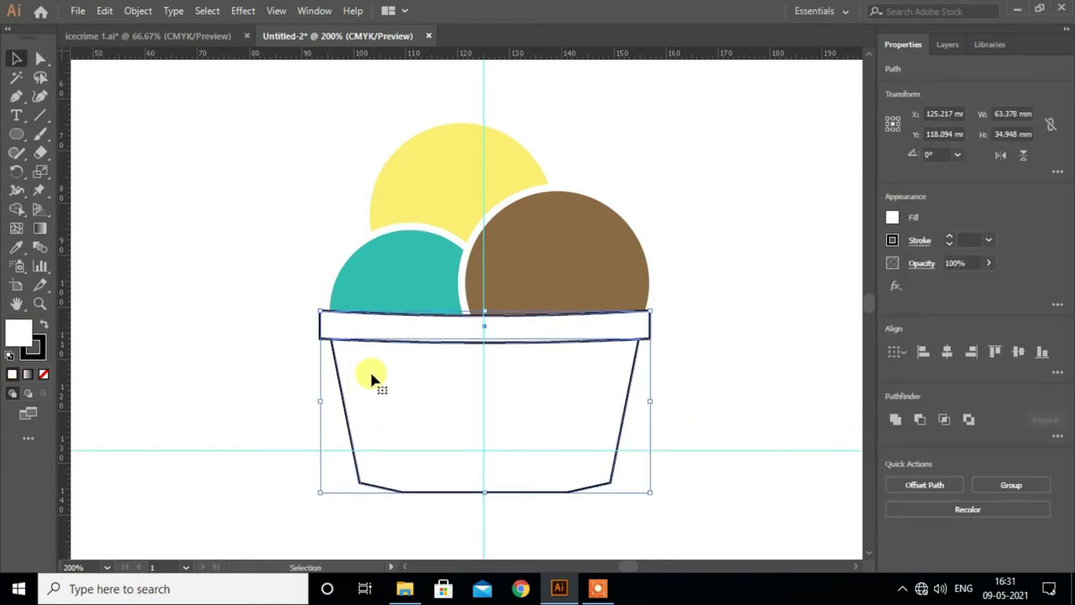
left_click(16, 247)
scroll(576, 238, "up", 2)
scroll(588, 231, "up", 3)
left_click(708, 148)
scroll(641, 343, "down", 3)
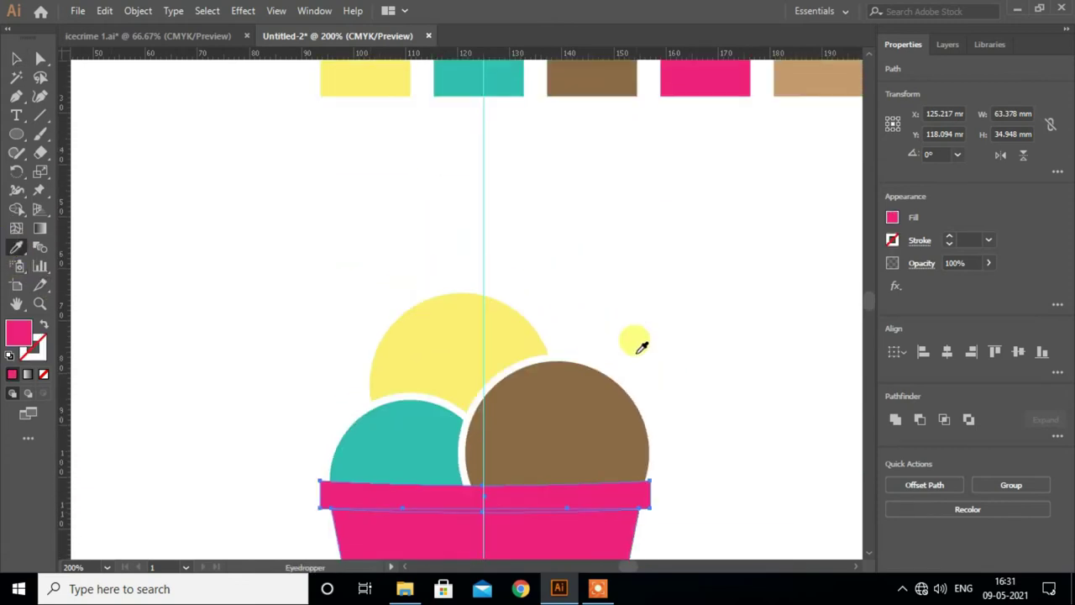
scroll(653, 342, "down", 6)
Step: Give the cup rim and body a white 4 pt stroke
left_click(893, 244)
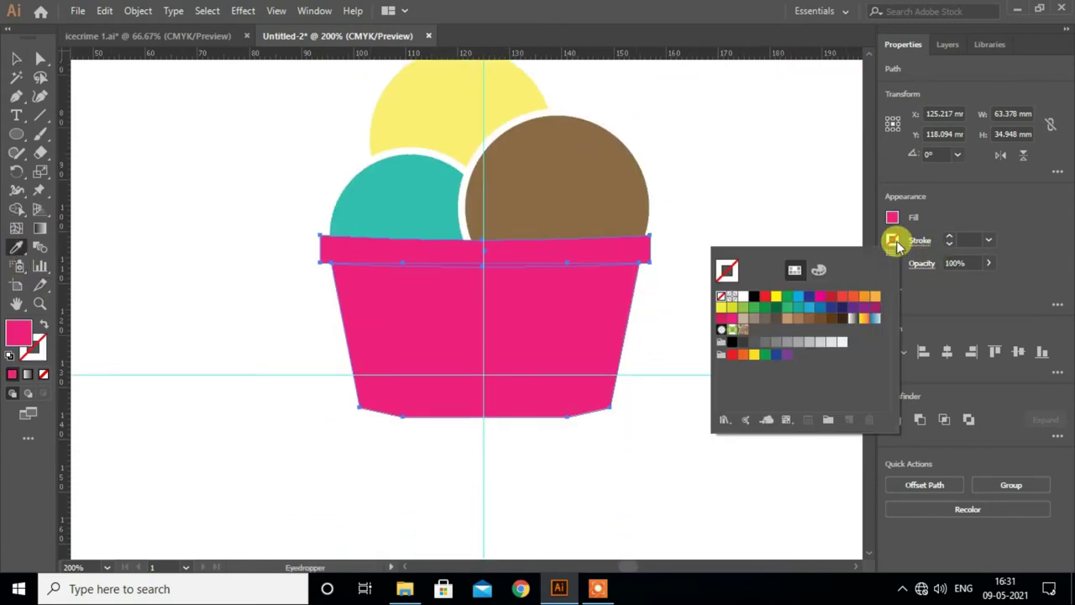
left_click(745, 299)
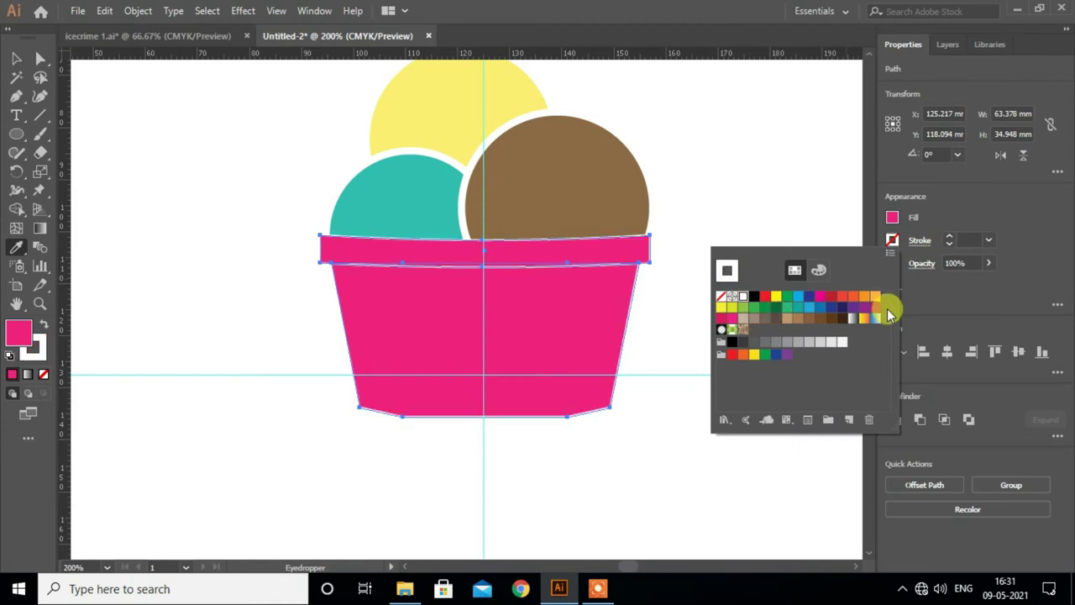
left_click(989, 242)
left_click(1005, 308)
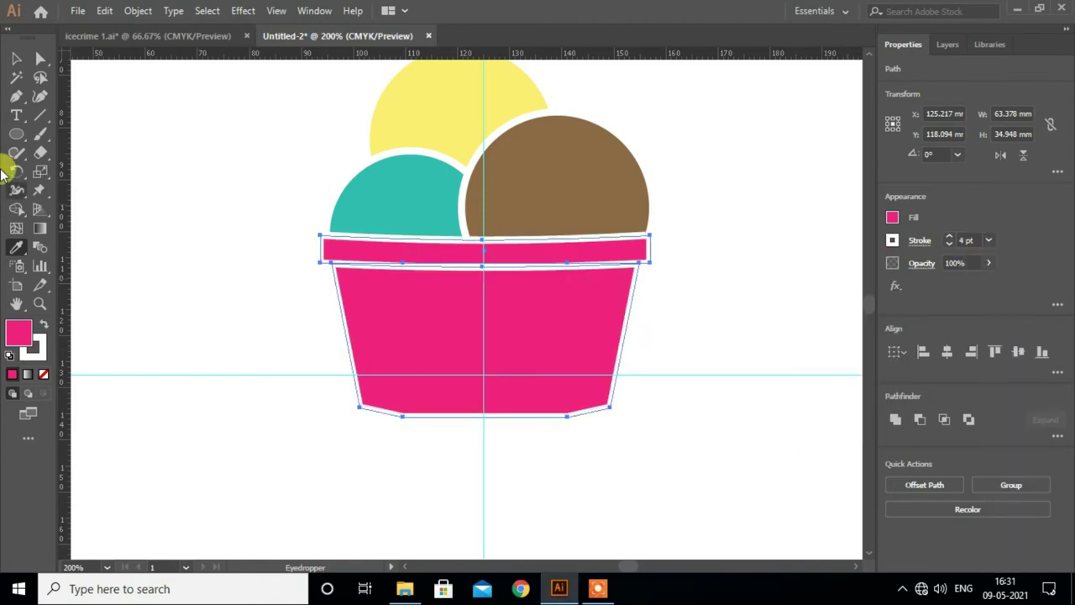
left_click(16, 58)
left_click(716, 257)
Step: Nudge the pink cup body up slightly
scroll(639, 332, "down", 1)
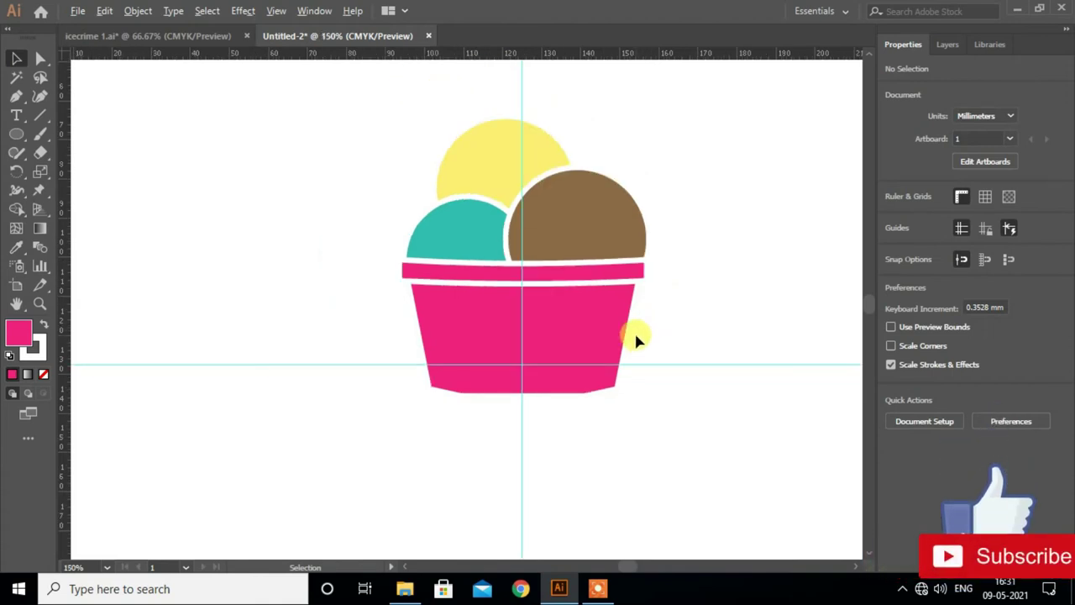
scroll(636, 339, "up", 1)
left_click(606, 351)
key("Up")
left_click(653, 353)
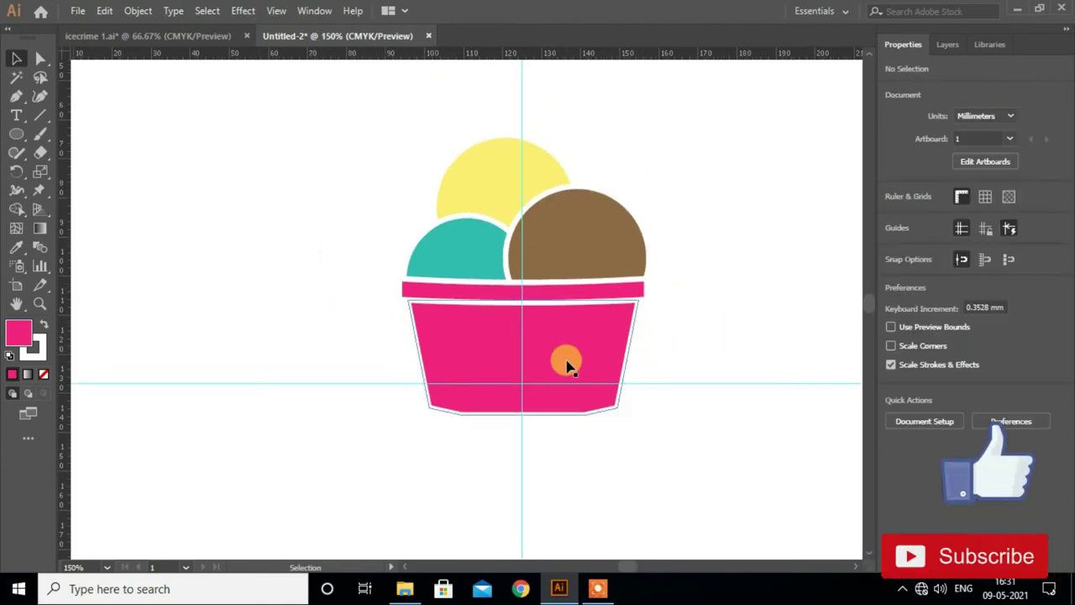
Step: Bring the pink rim band forward in front of the cup body
scroll(569, 362, "up", 1)
scroll(568, 365, "up", 1)
left_click(524, 221)
right_click(524, 220)
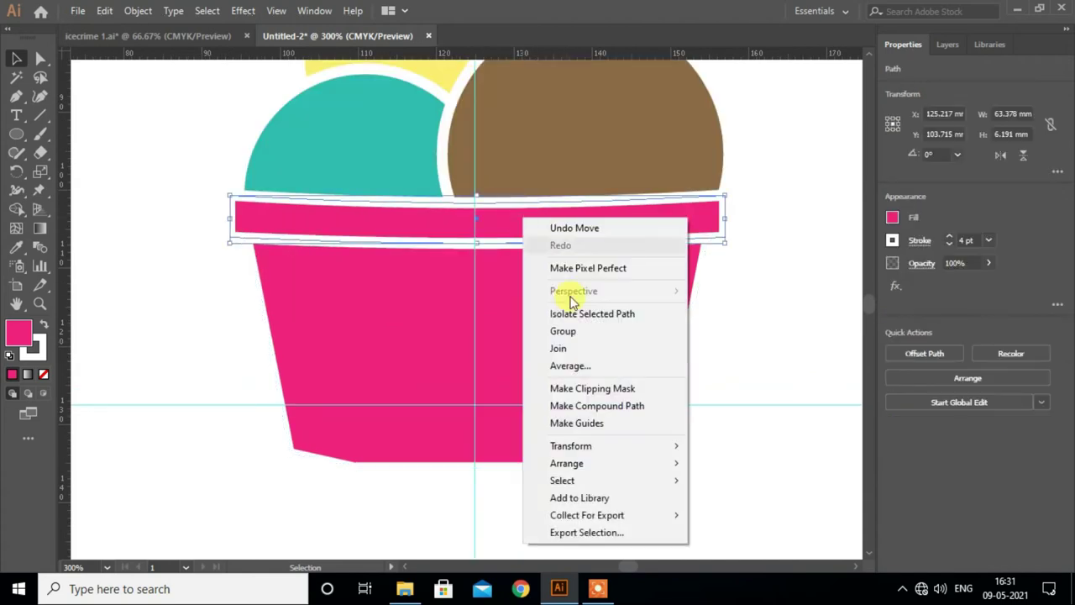
left_click(731, 480)
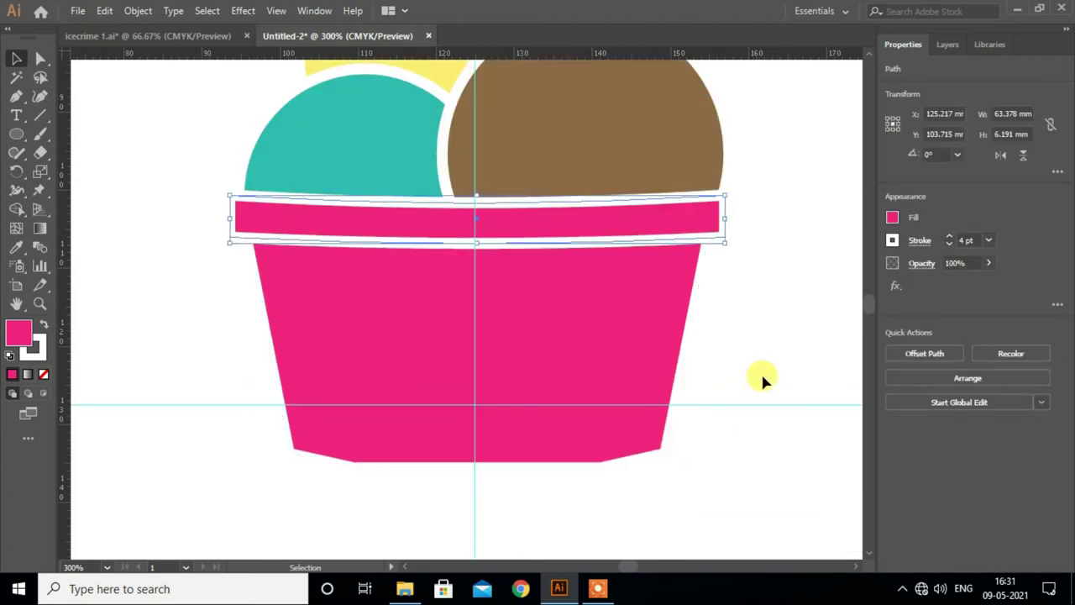
left_click(764, 353)
scroll(721, 354, "down", 1)
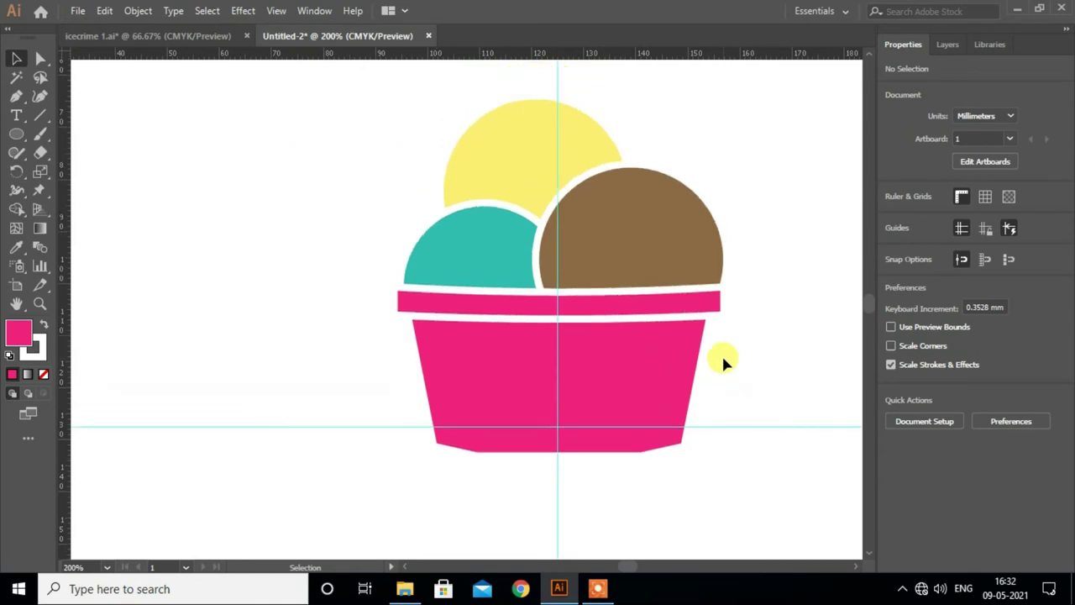
scroll(722, 354, "down", 1)
left_click_drag(725, 366, 546, 370)
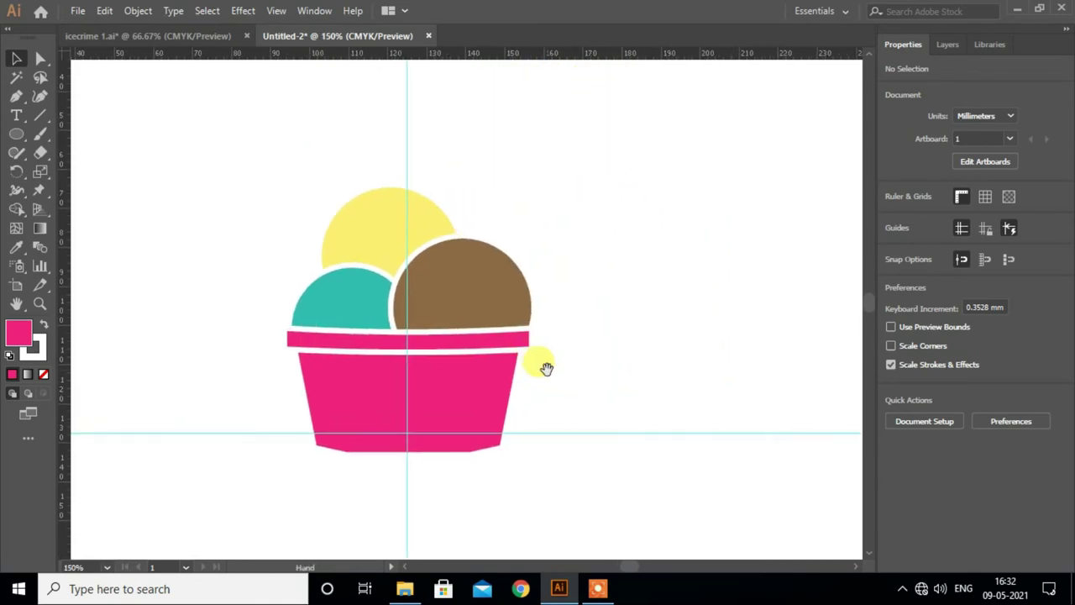
scroll(546, 366, "down", 1)
Step: Draw a tall narrow rectangle to the right of the cup
left_click(18, 135)
left_click_drag(18, 141, 76, 132)
left_click_drag(680, 241, 701, 348)
left_click(16, 62)
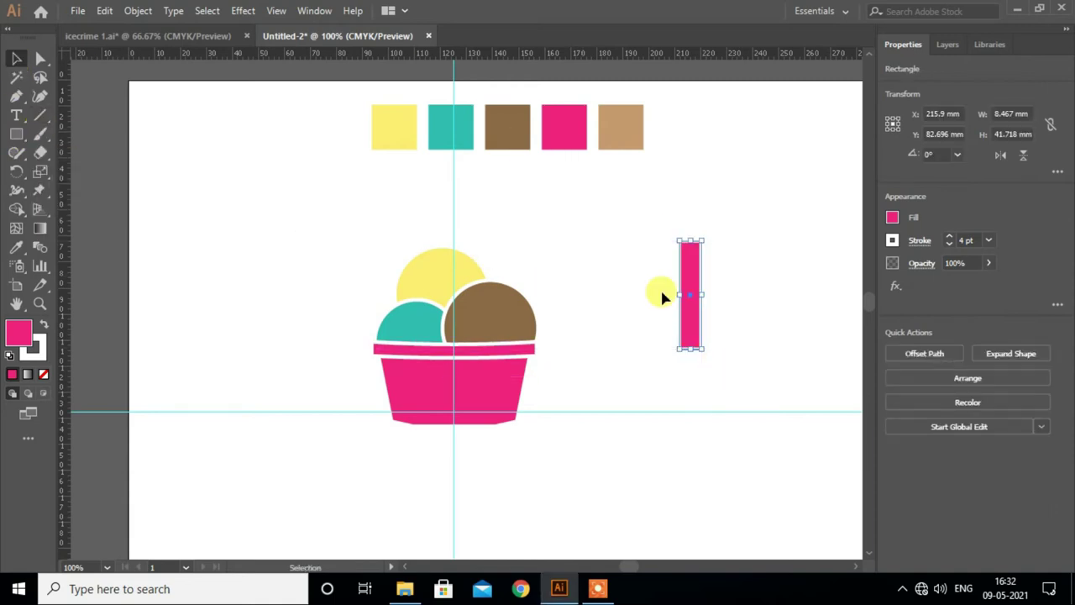
Step: Drag the rectangle's bottom anchors inward so it tapers toward the base
scroll(699, 312, "up", 2)
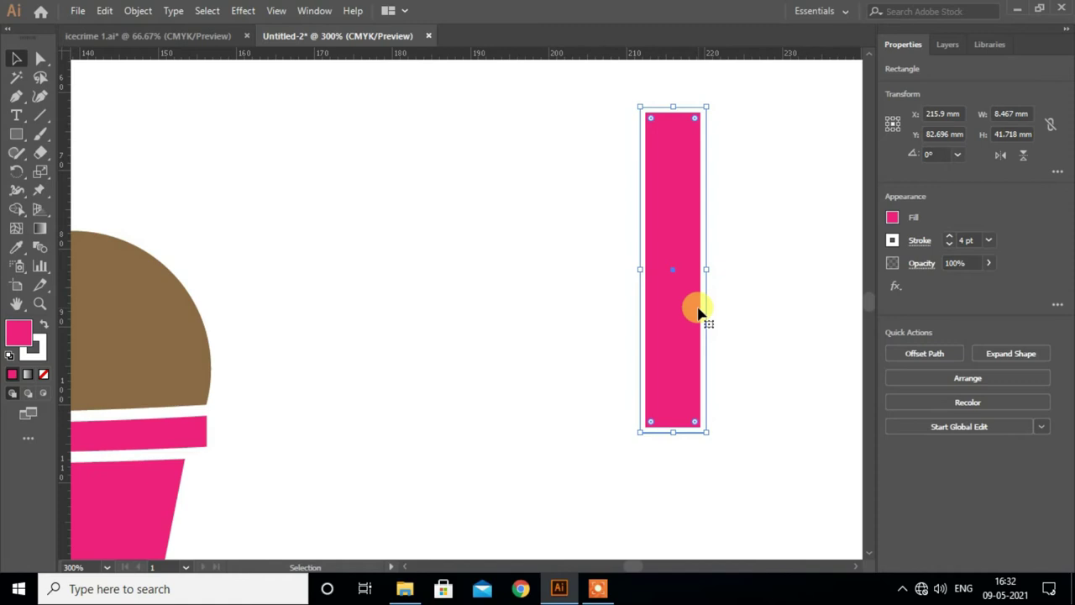
scroll(698, 312, "up", 2)
left_click(40, 58)
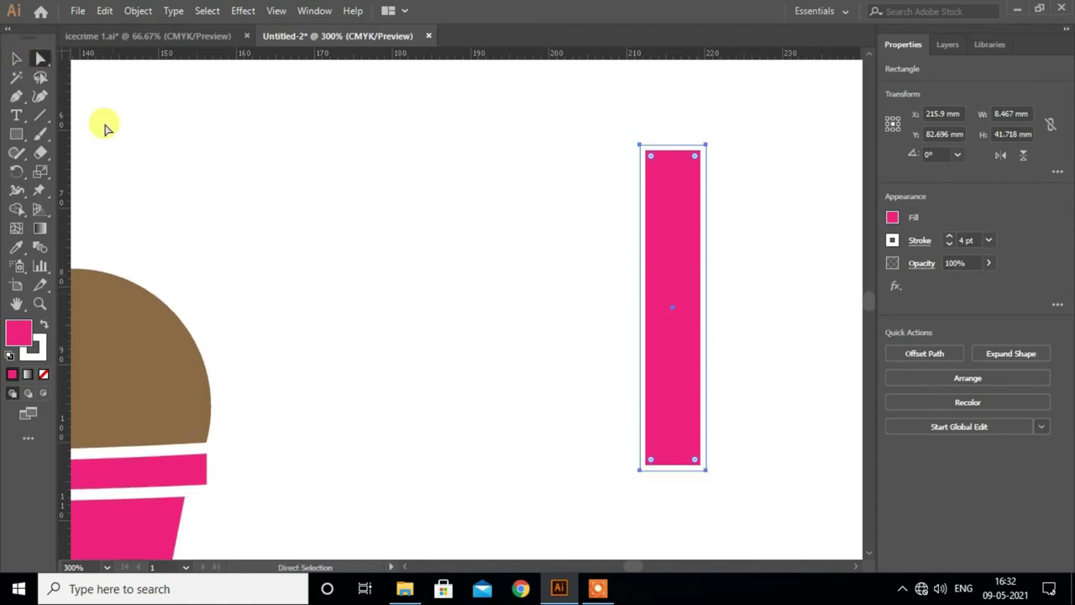
left_click_drag(639, 476, 643, 474)
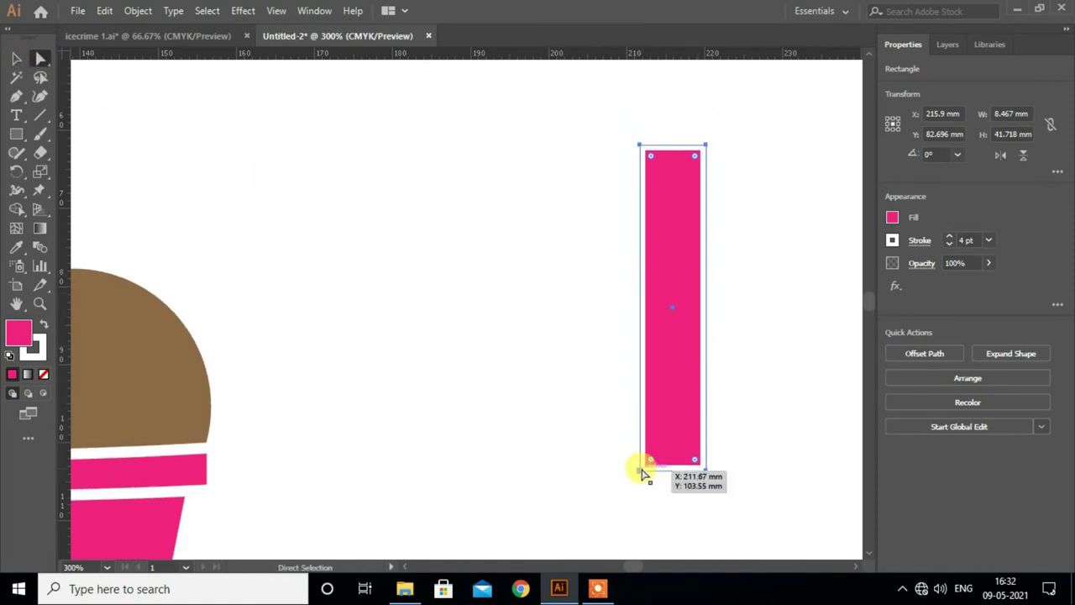
mouse_move(640, 475)
left_mouse_down()
mouse_move(660, 485)
mouse_move(694, 468)
left_mouse_up()
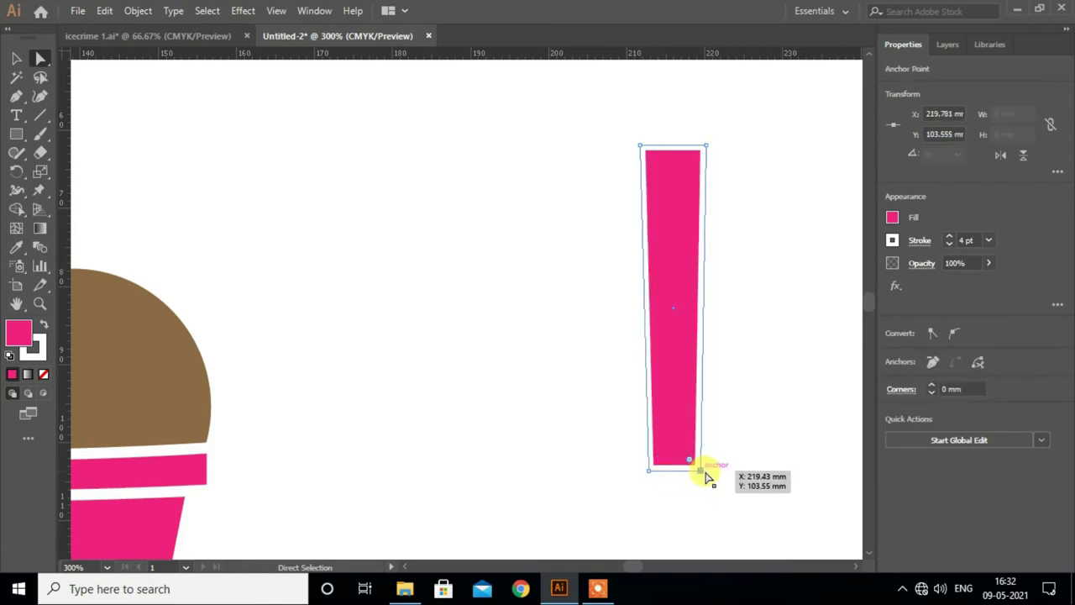
Step: Round the stick's flat top edge into a curve with the Curvature tool
scroll(669, 458, "up", 2)
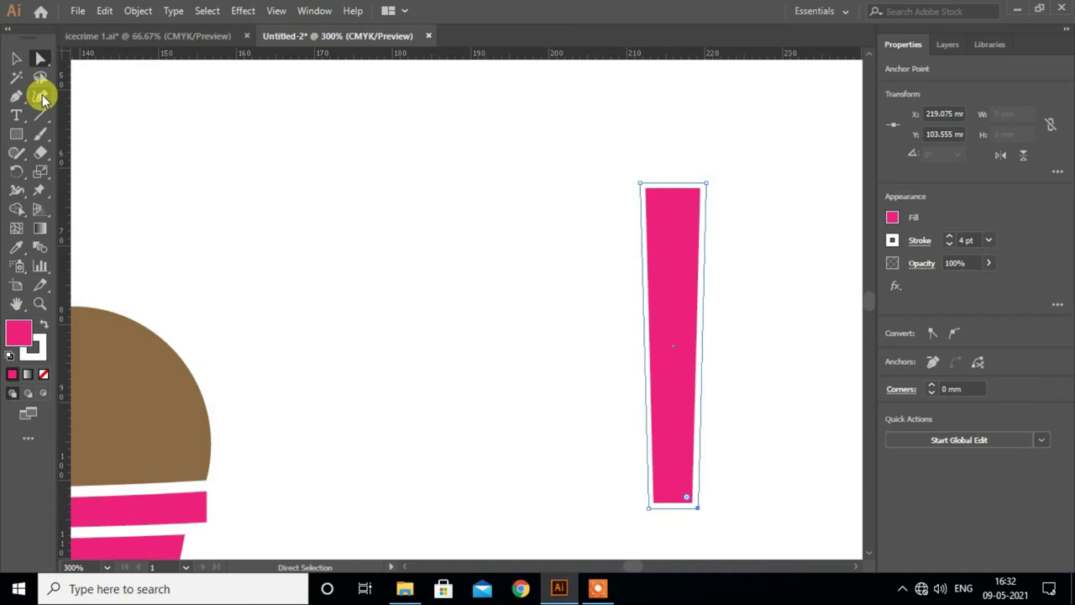
left_click(41, 98)
left_click_drag(675, 173, 673, 168)
left_click(16, 58)
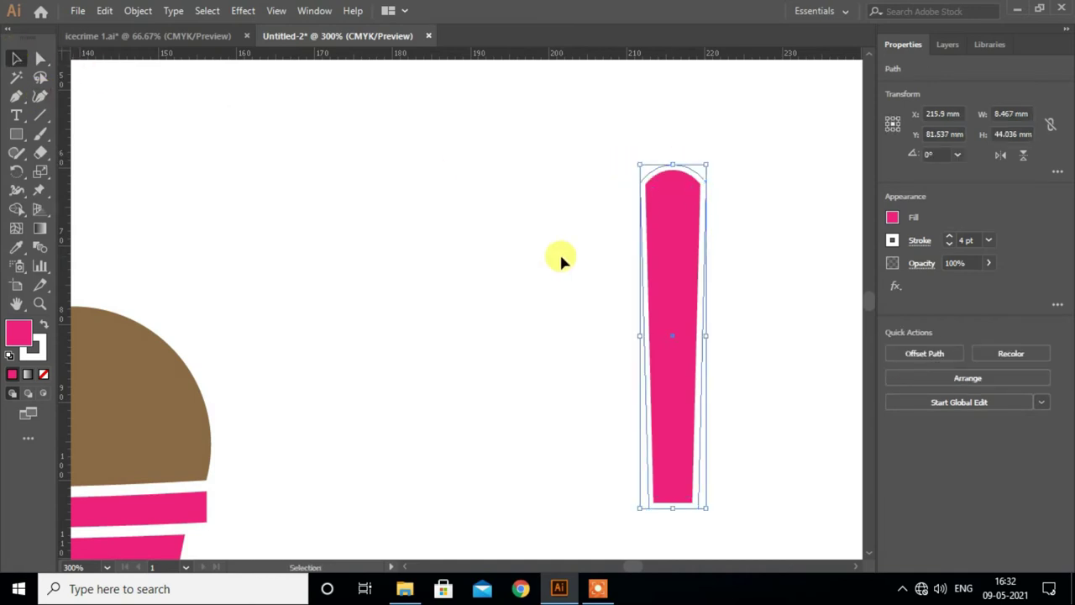
scroll(561, 256, "down", 2, "alt")
scroll(561, 256, "up", 2)
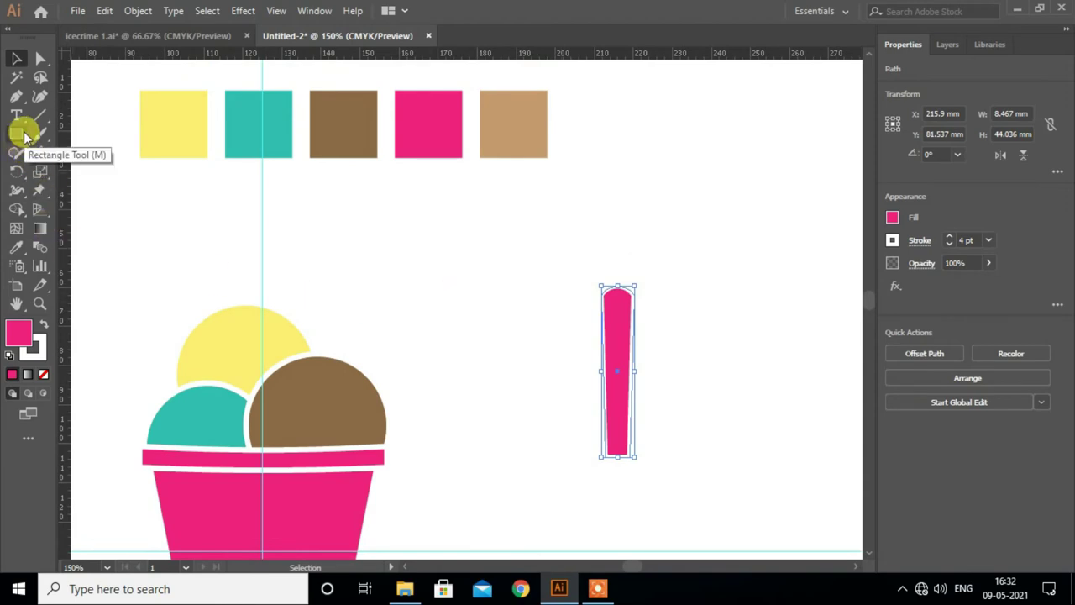
Step: Fill the stick with the tan swatch colour
left_click(17, 246)
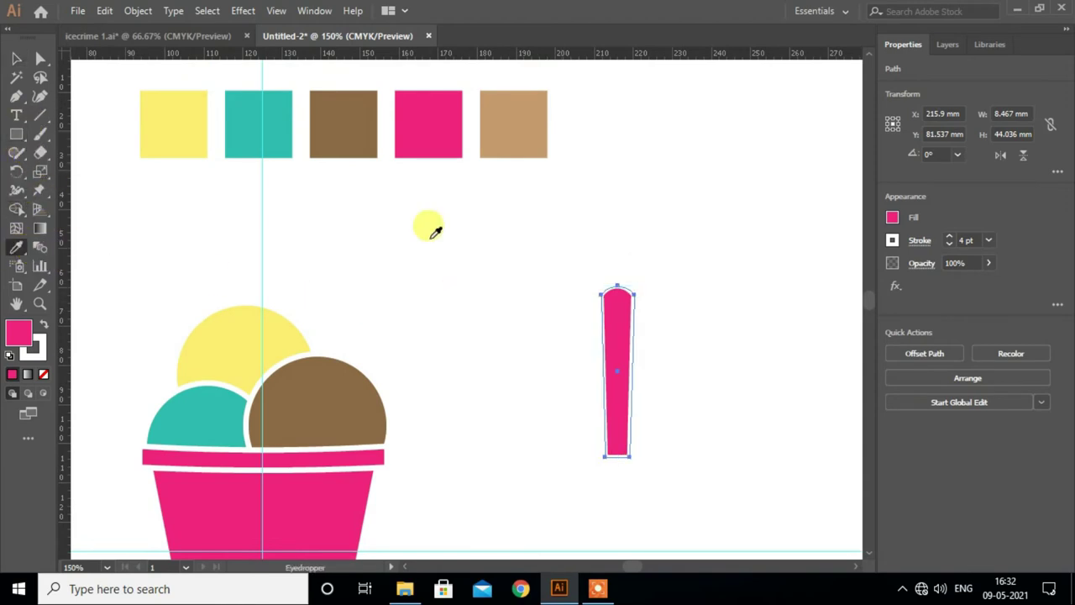
left_click(509, 134)
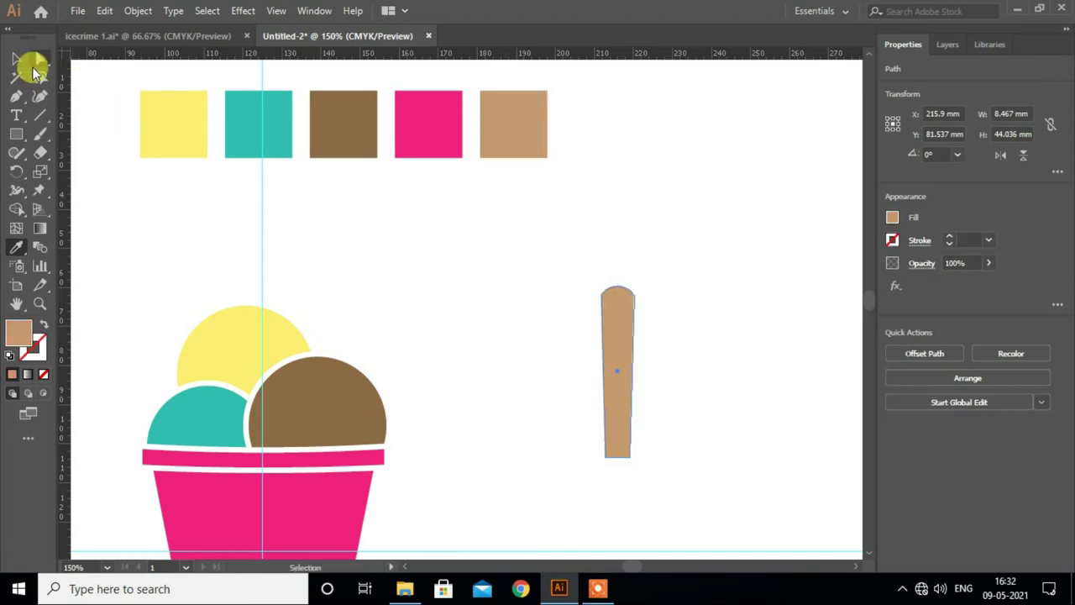
left_click(16, 58)
Step: Tilt the stick to 318°, shrink it, and nudge it onto the brown scoop
mouse_move(641, 277)
left_mouse_down()
mouse_move(660, 347)
mouse_move(396, 298)
left_mouse_up()
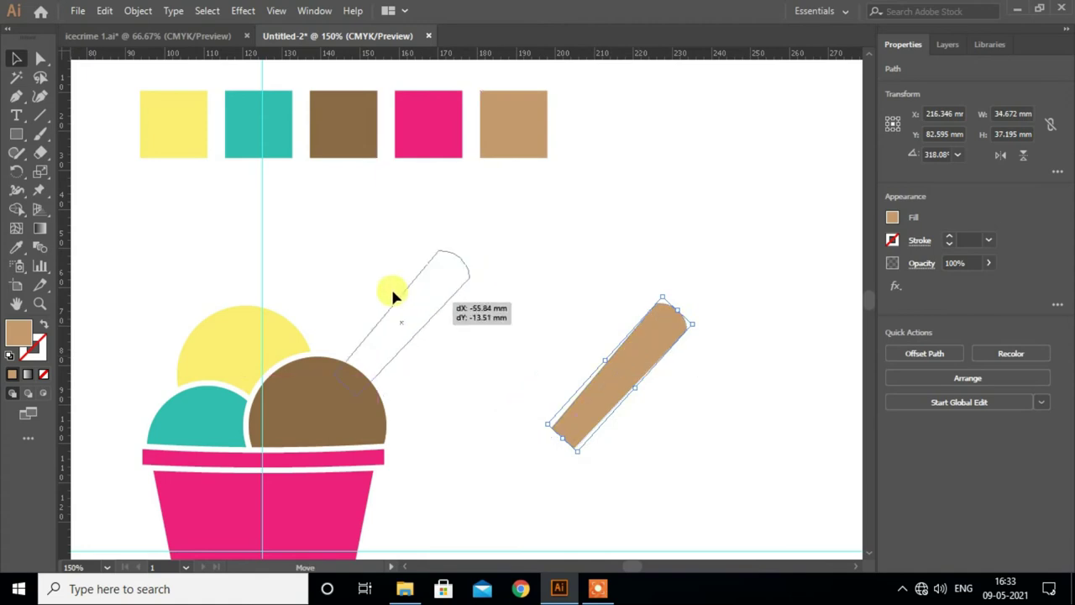
key("ctrl+minus")
key("ctrl+minus")
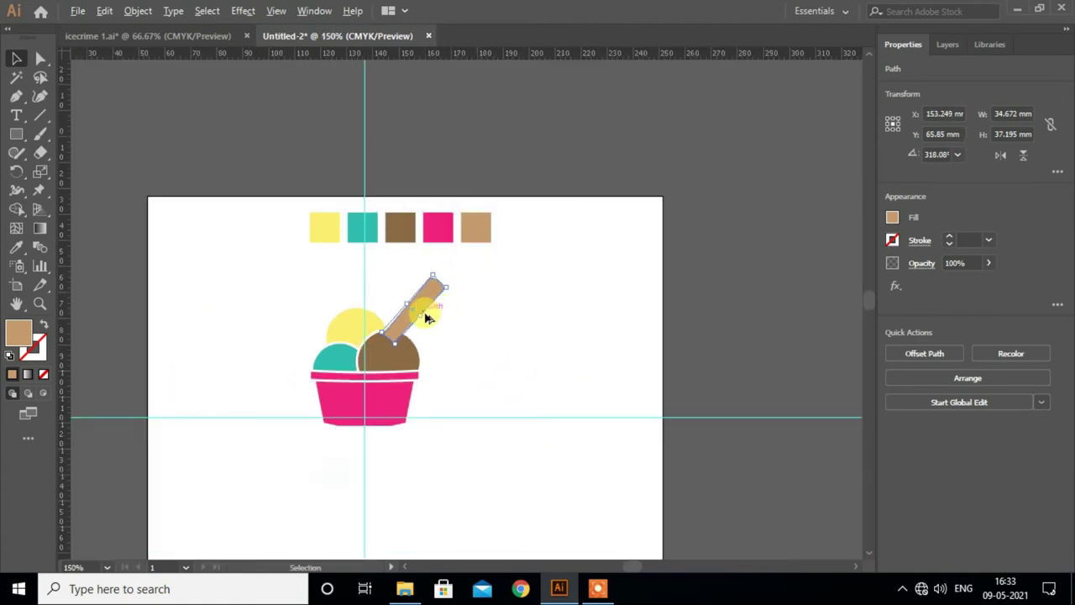
key("ctrl+plus")
key("ctrl+plus")
scroll(412, 328, "up", 1)
left_click_drag(492, 230, 471, 277)
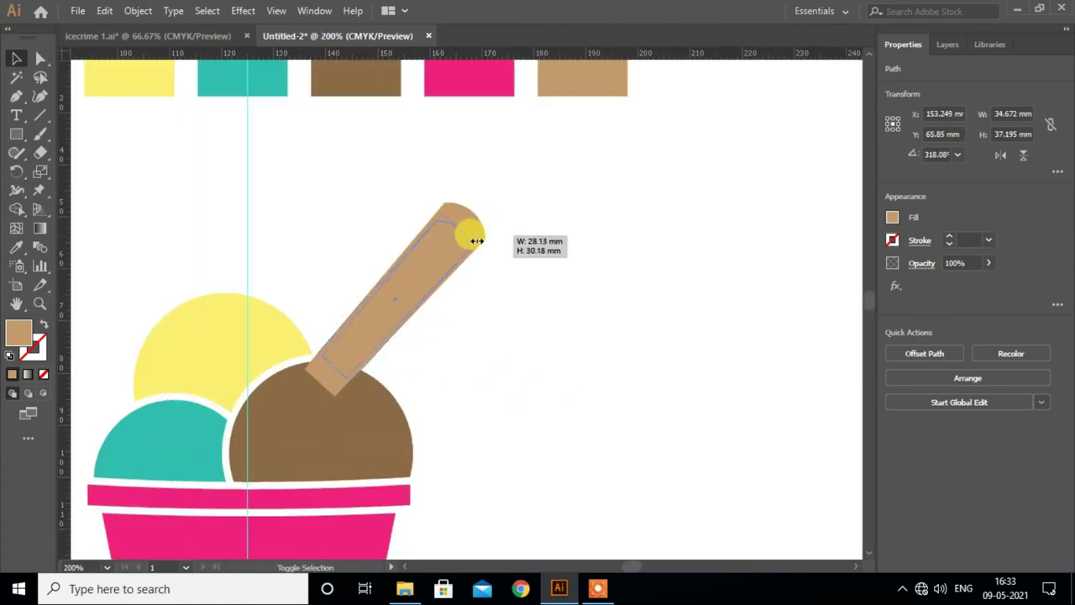
key("Down")
key("Down")
key("Down")
key("Down")
key("Down")
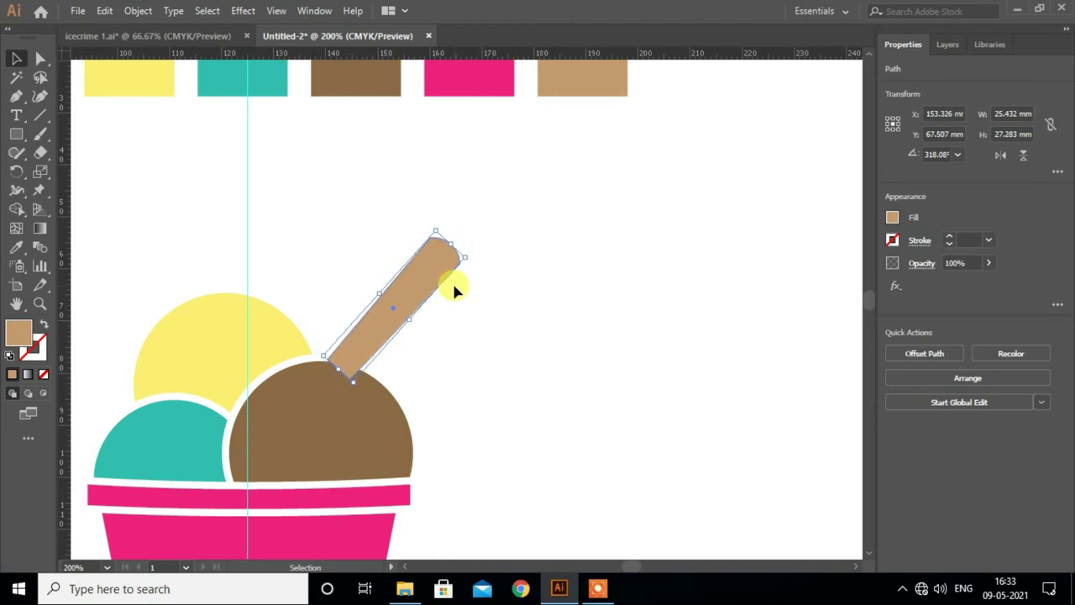
key("shift+Left")
Step: Send the stick behind the brown scoop and shorten it slightly from the top
right_click(412, 284)
mouse_move(454, 492)
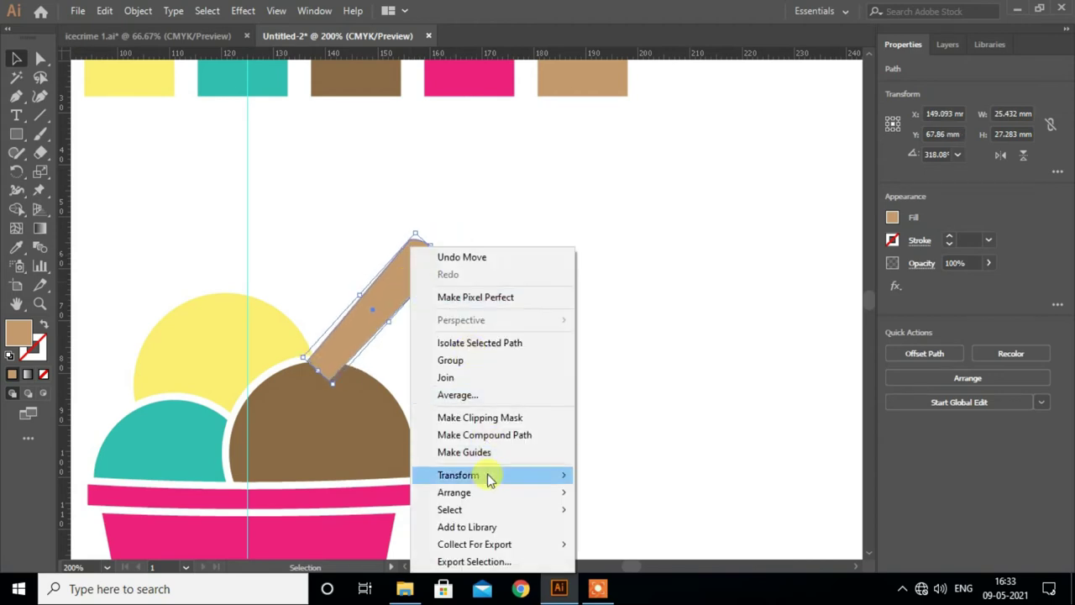
left_click(613, 526)
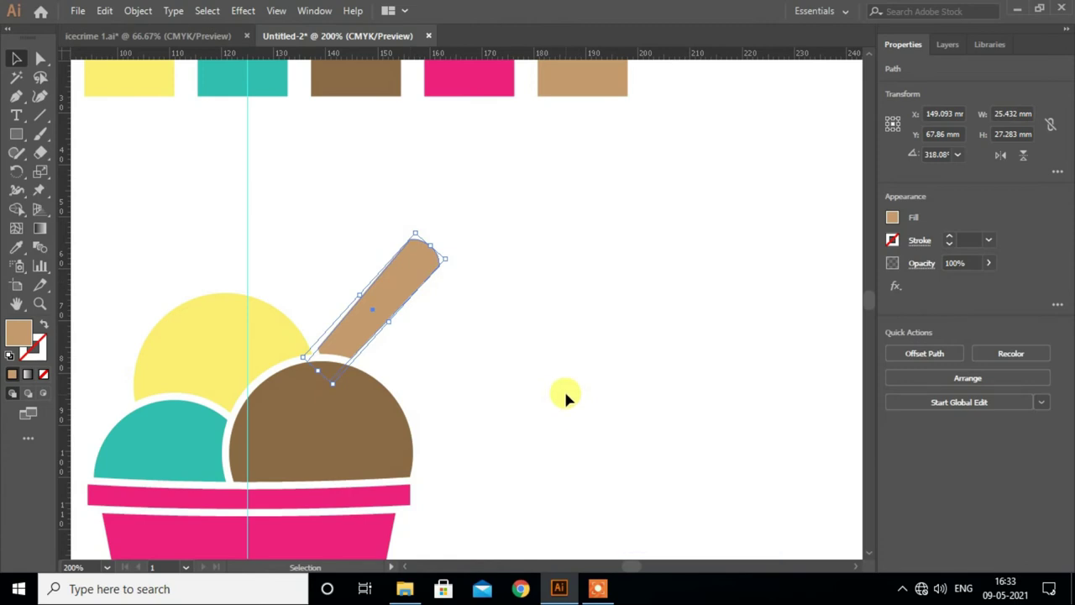
left_click(566, 396)
scroll(463, 315, "down", 1)
scroll(464, 311, "down", 1)
scroll(463, 311, "down", 1)
left_click(420, 286)
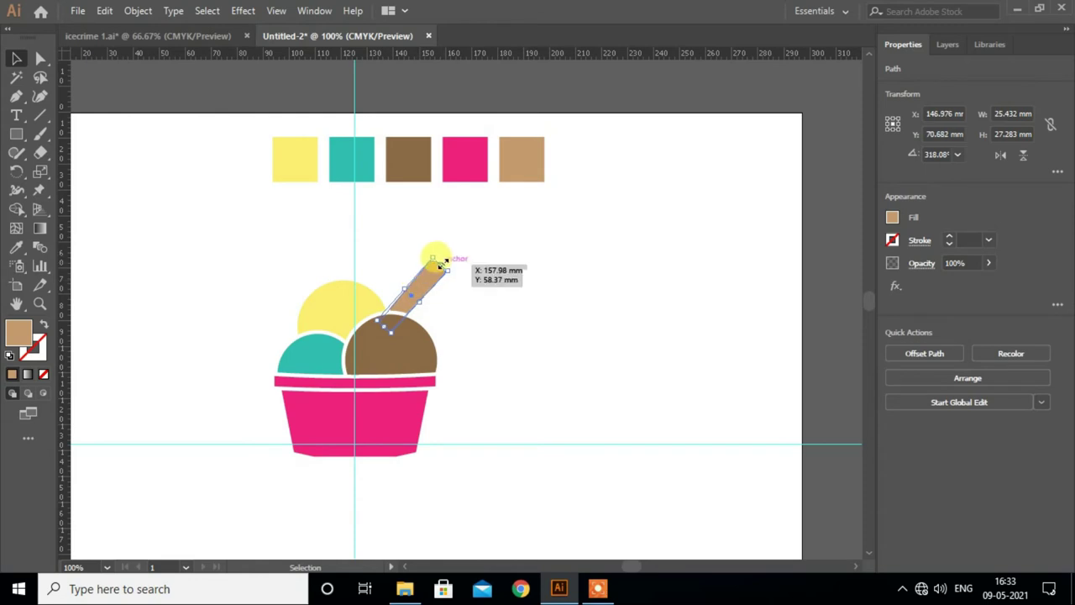
left_click_drag(443, 263, 508, 276)
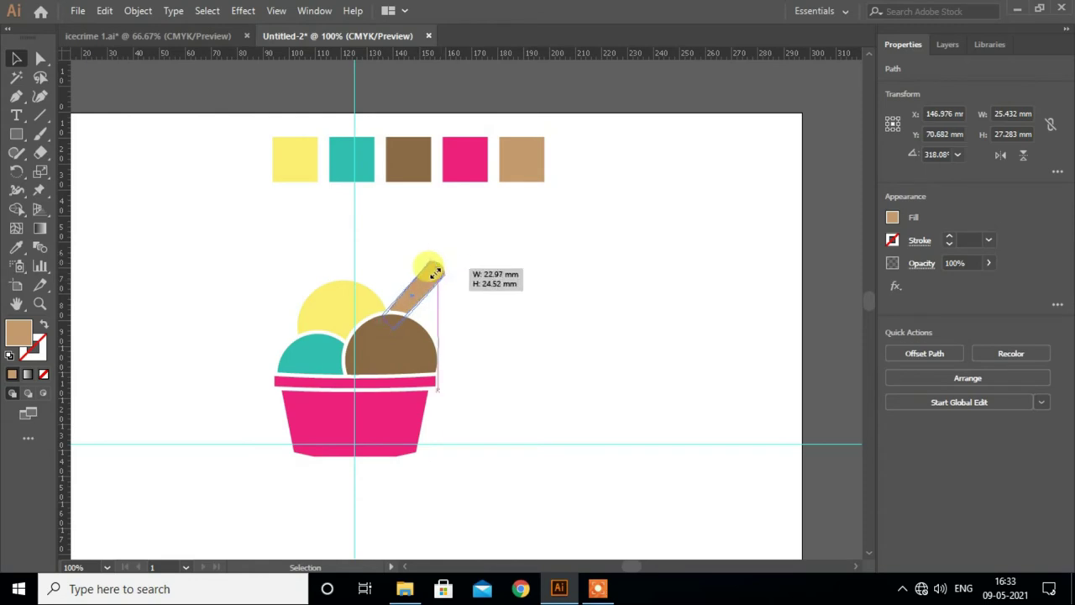
left_click(507, 280)
scroll(507, 280, "down", 1)
scroll(507, 280, "down", 1)
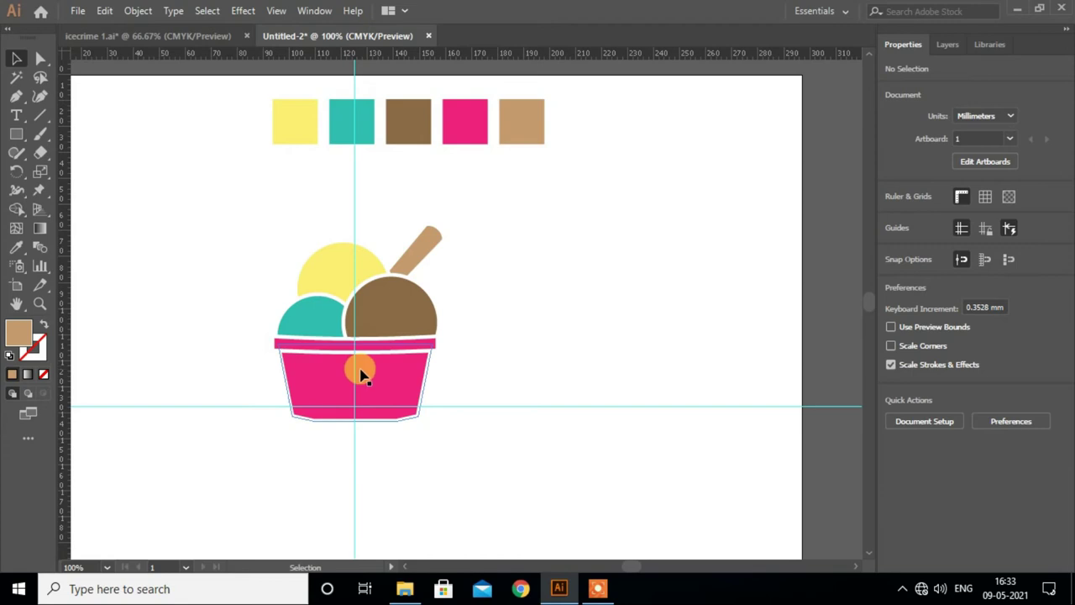
scroll(321, 405, "up", 1, "alt")
Step: Draw a small seed-shaped ellipse and rotate the ellipses about 20 degrees
scroll(420, 408, "up", 2)
scroll(420, 408, "up", 2)
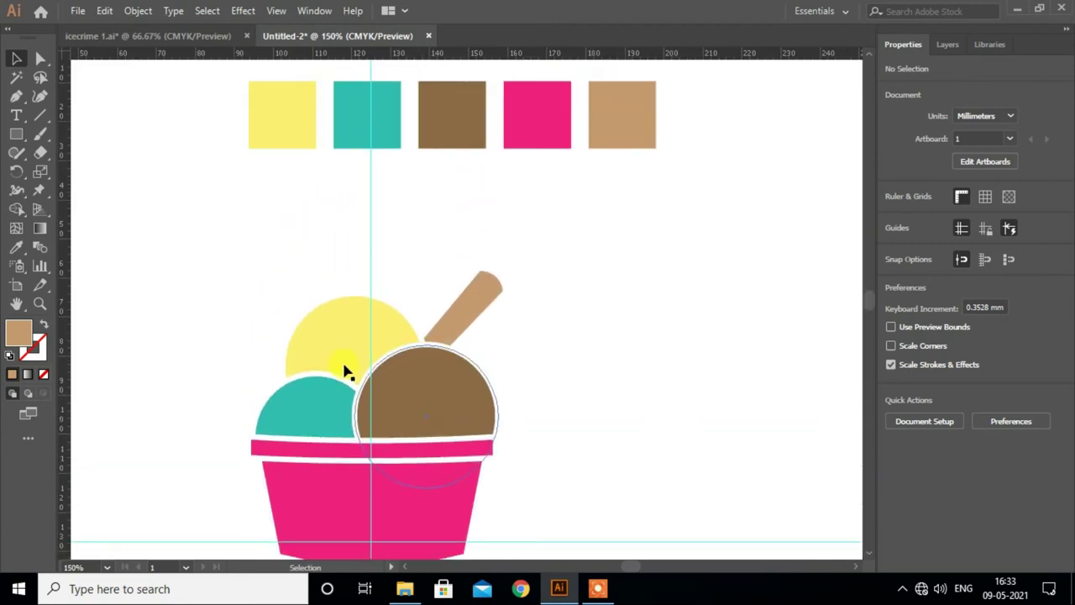
left_click_drag(24, 142, 59, 171)
scroll(668, 289, "down", 1)
mouse_move(657, 270)
left_mouse_down()
mouse_move(664, 284)
mouse_move(641, 314)
mouse_move(677, 317)
mouse_move(707, 338)
mouse_move(702, 350)
left_mouse_up()
left_click(15, 58)
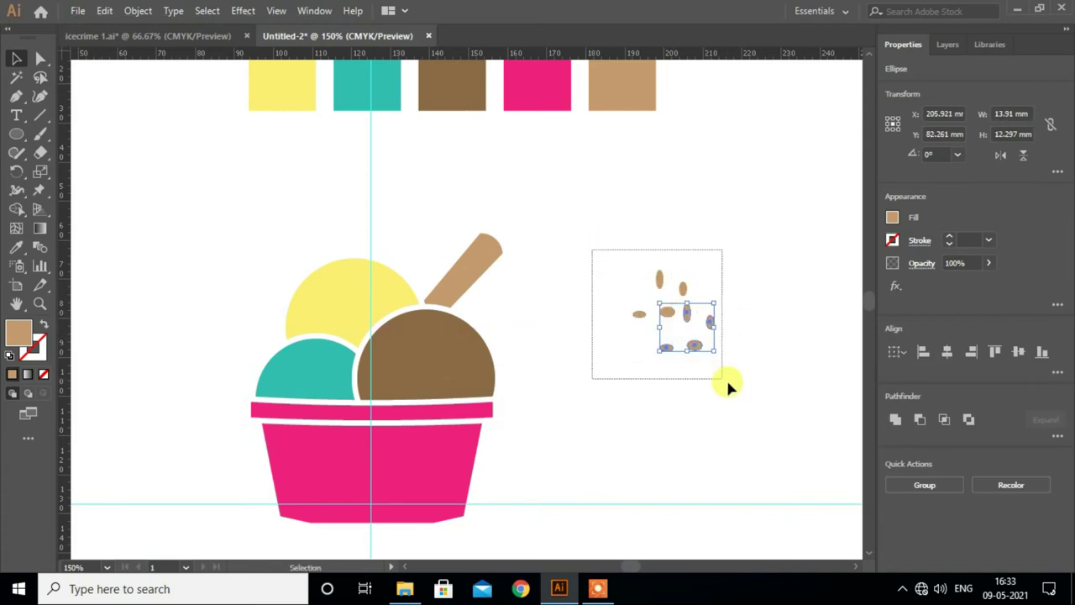
left_click_drag(728, 383, 724, 379)
left_click_drag(717, 261, 636, 232)
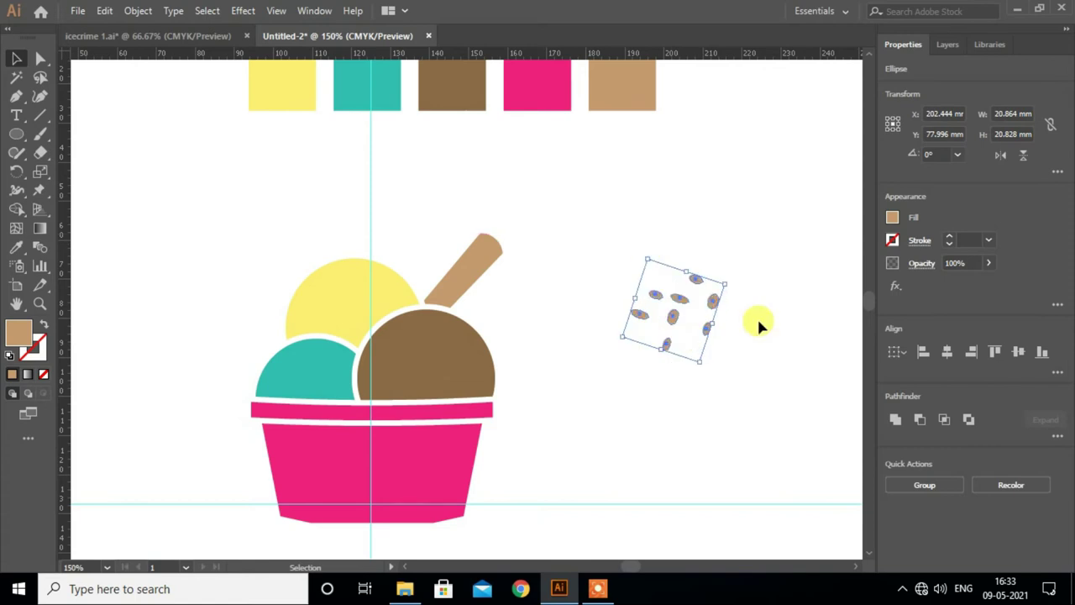
left_click(762, 368)
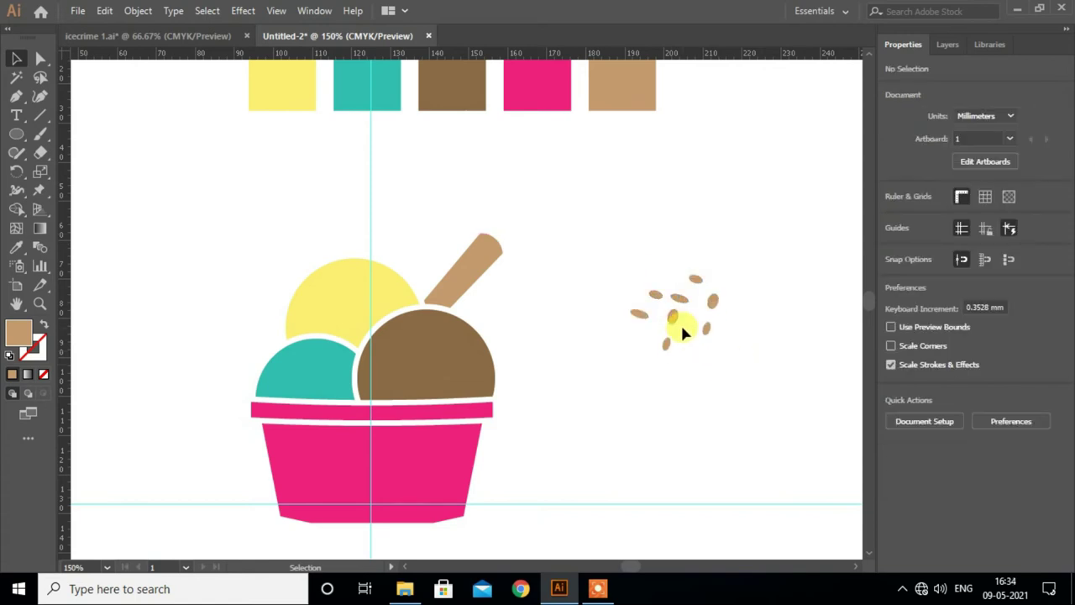
Step: Add two more tiny ellipses to the sprinkle cluster, undoing an extra one
left_click(17, 134)
left_click_drag(687, 340, 697, 348)
left_click_drag(630, 340, 638, 348)
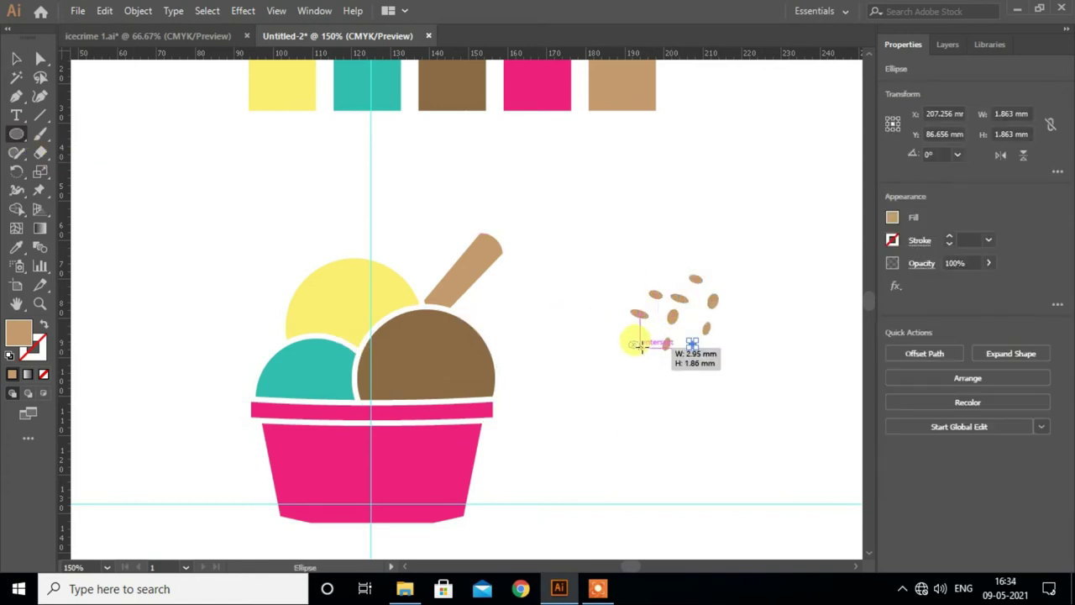
mouse_move(618, 282)
left_mouse_down()
mouse_move(632, 294)
mouse_move(621, 311)
left_mouse_up()
key("ctrl+z")
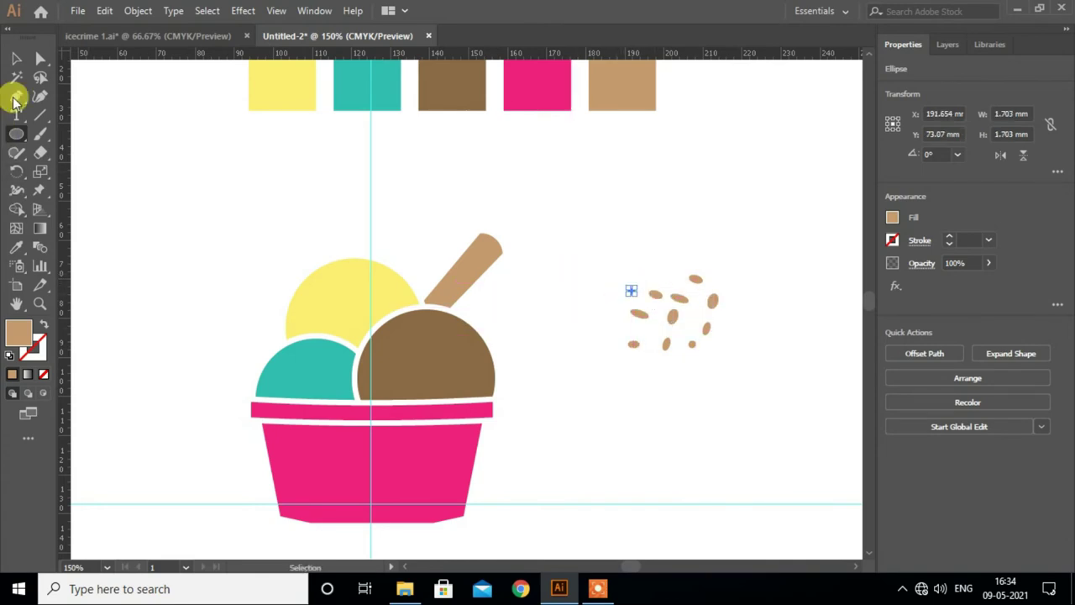
left_click(16, 58)
left_click(719, 377)
Step: Group all the sprinkle ellipses and move the group onto the brown scoop
mouse_move(595, 239)
left_mouse_down()
mouse_move(715, 342)
mouse_move(715, 357)
left_mouse_up()
key("ctrl+g")
left_click_drag(672, 330, 425, 377)
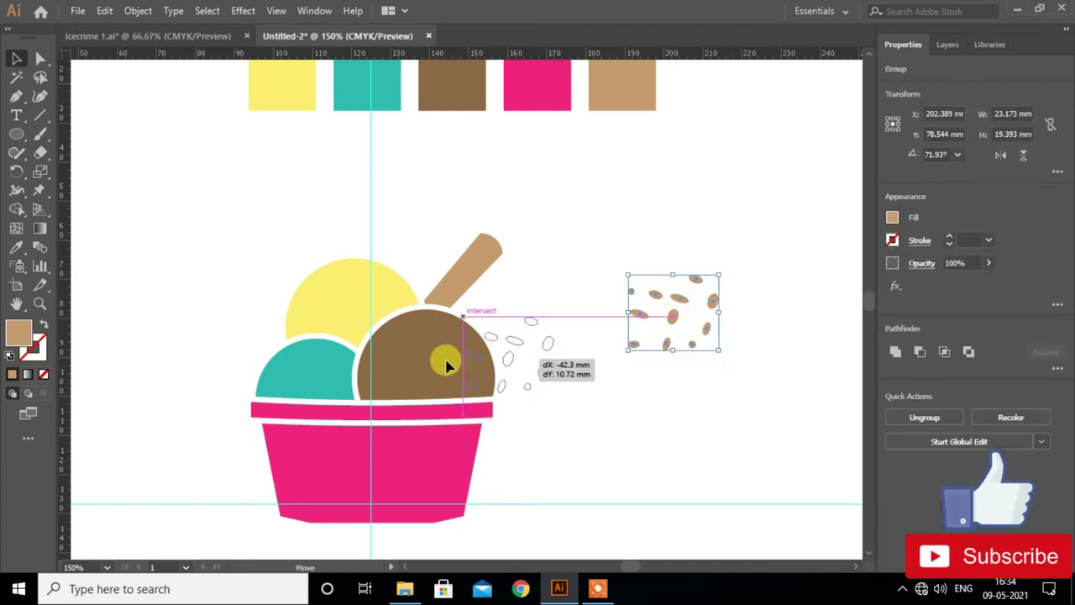
Step: Copy the sprinkles onto the yellow scoop, shrink them slightly, and colour them red
left_click(613, 393)
scroll(524, 357, "down", 2)
mouse_move(420, 311)
left_mouse_down()
mouse_move(343, 252)
mouse_move(351, 256)
left_mouse_up()
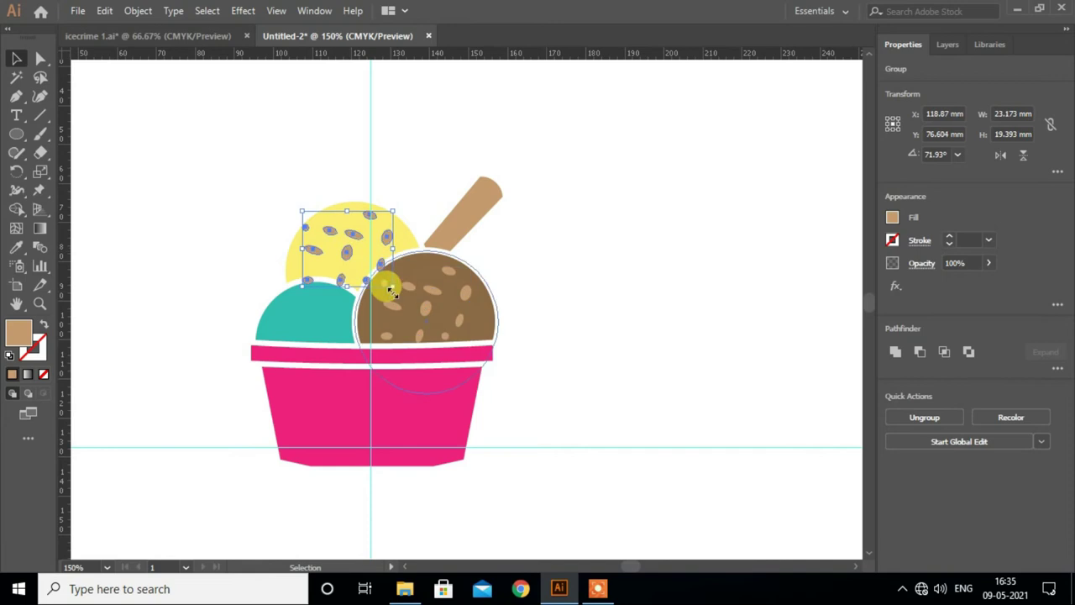
left_click_drag(393, 286, 384, 277)
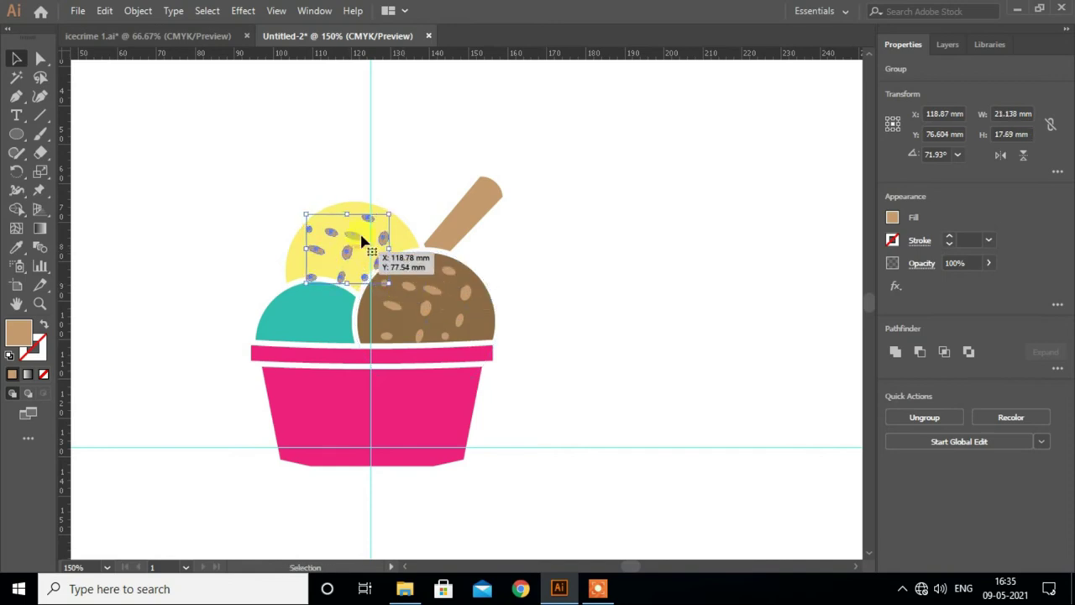
left_click(892, 217)
left_click(765, 274)
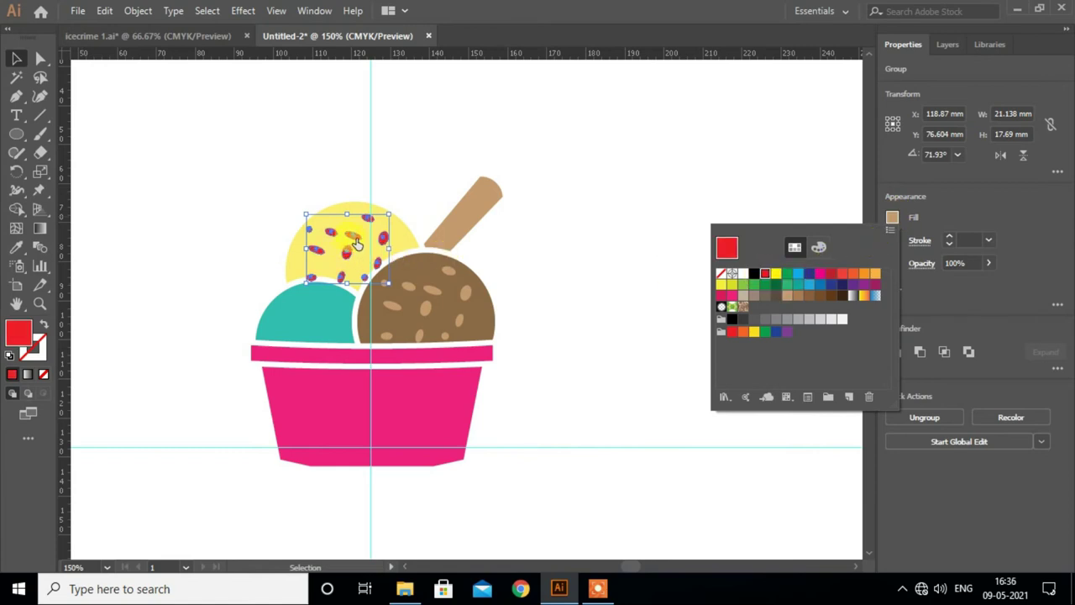
left_click(542, 242)
left_click(542, 244)
Step: Copy the tan sprinkles from the brown scoop onto the teal scoop
scroll(541, 235, "down", 1)
scroll(541, 236, "down", 1)
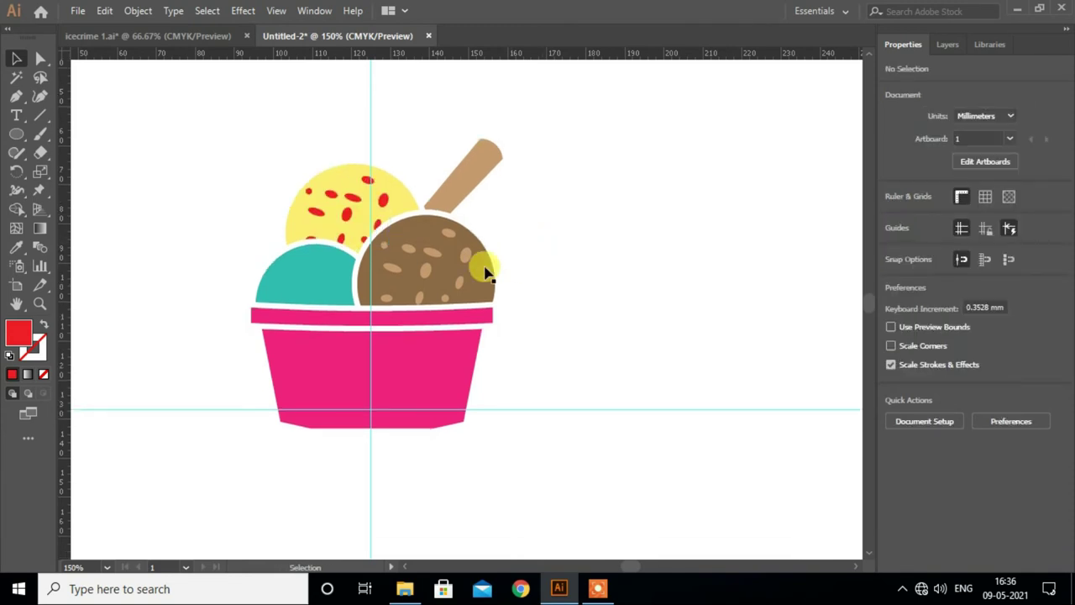
left_click(430, 254)
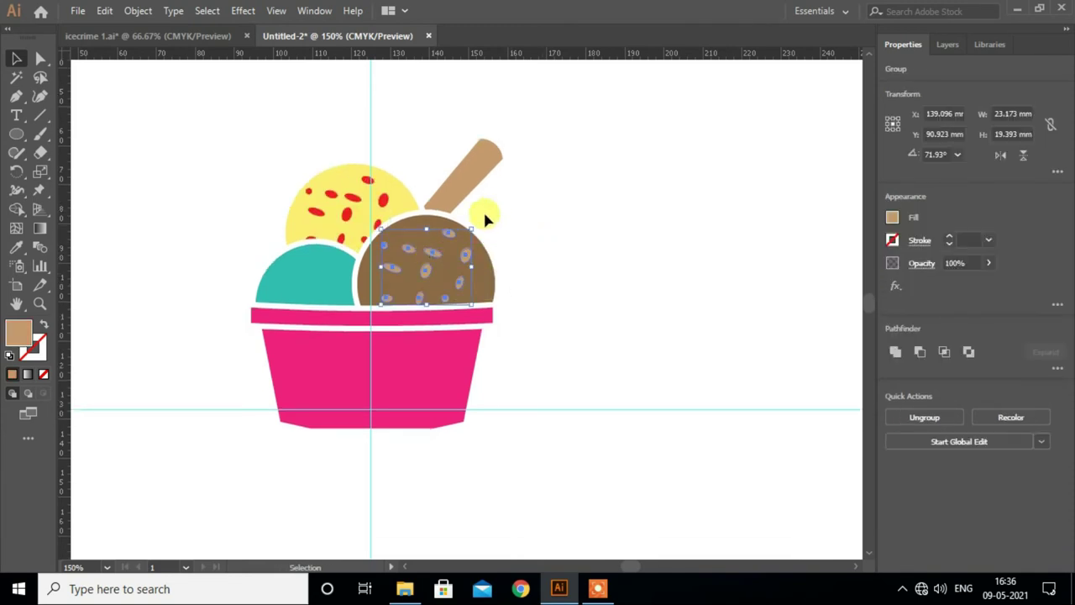
left_click_drag(435, 257, 319, 287)
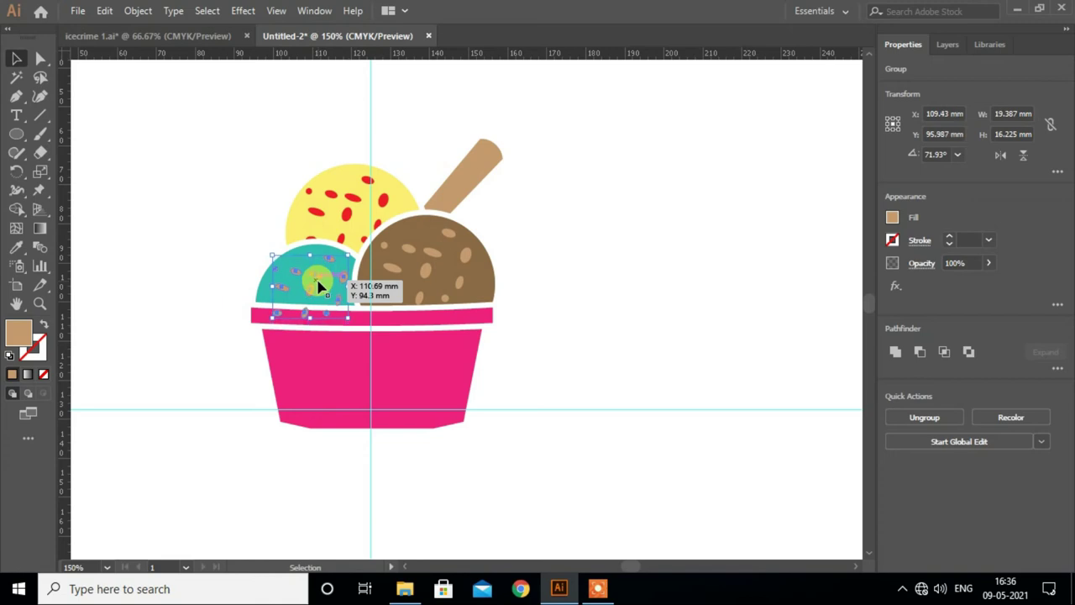
key("ctrl")
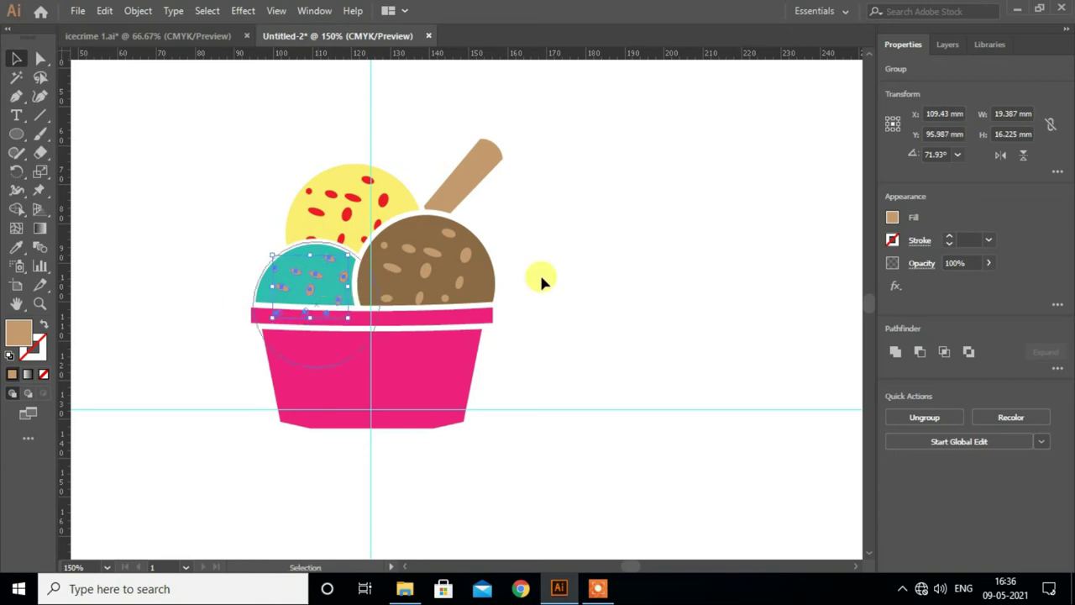
left_click(542, 277)
scroll(544, 276, "down", 1)
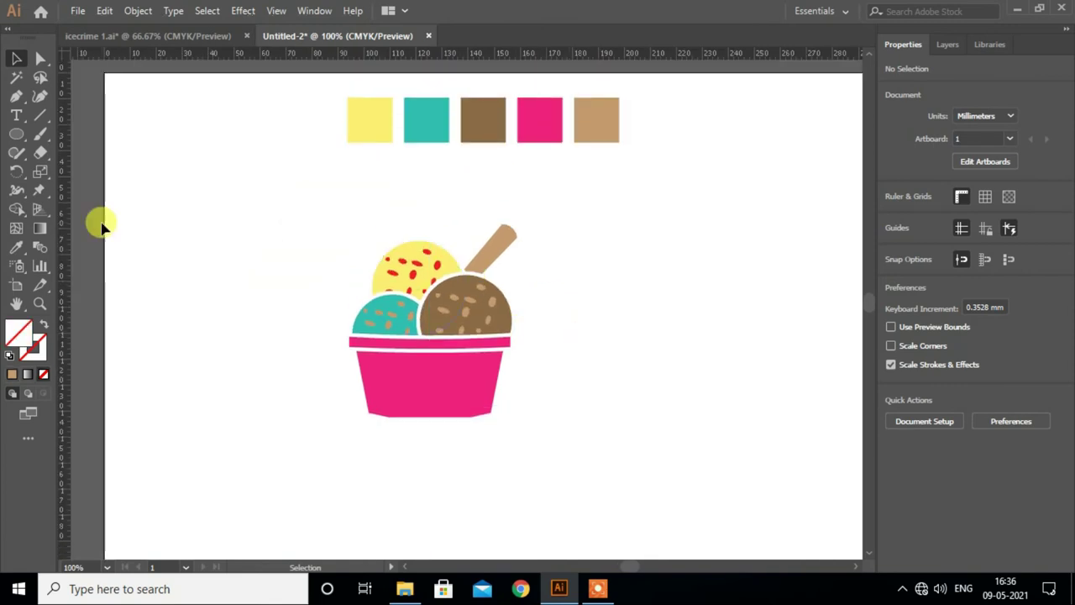
Step: Draw a small circle right of the cup with a red outline
left_click(16, 134)
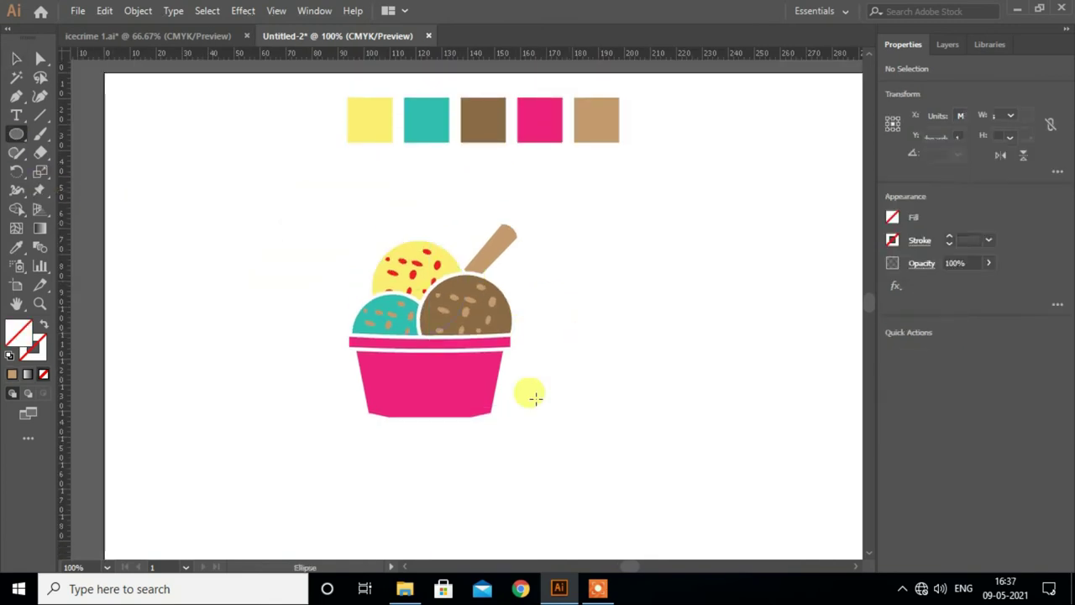
left_click_drag(626, 337, 652, 362)
left_click(16, 58)
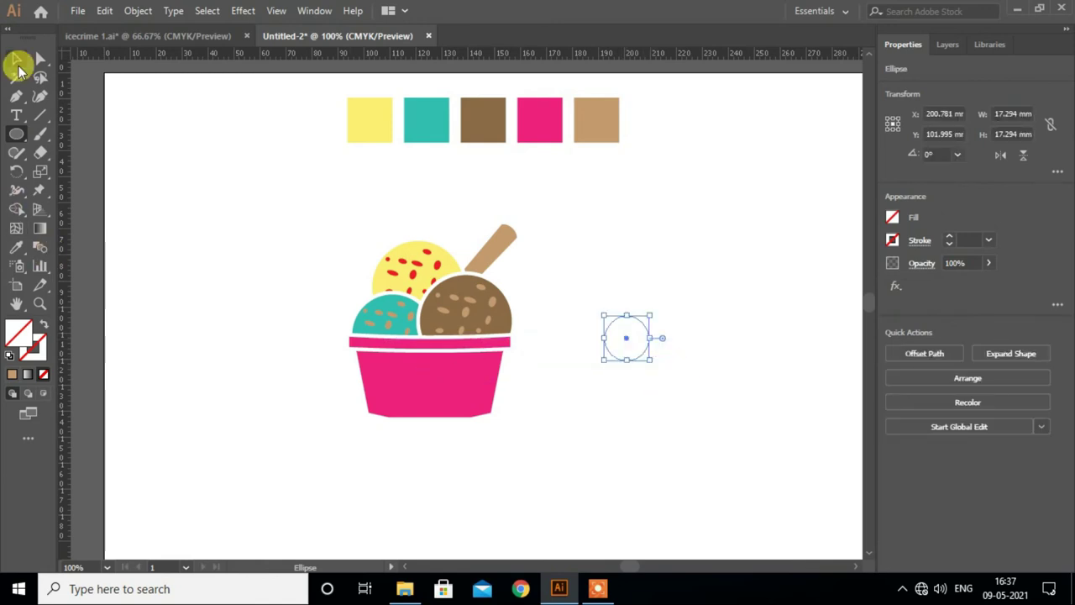
left_click(894, 242)
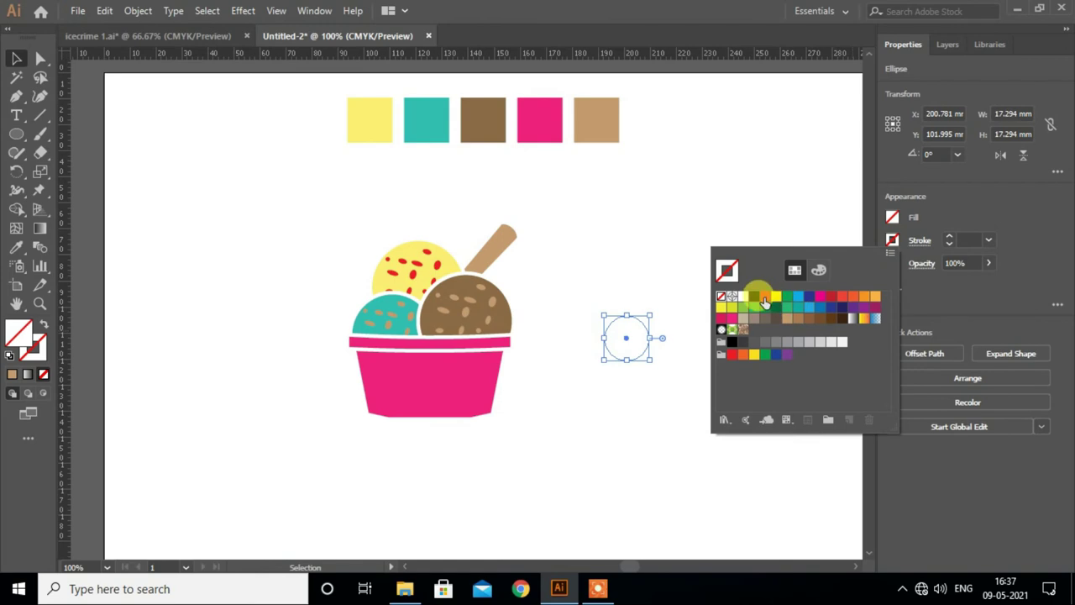
left_click(764, 296)
Step: Draw a rounded-rectangle capsule beside the circle and duplicate it to the other side
left_click(687, 340)
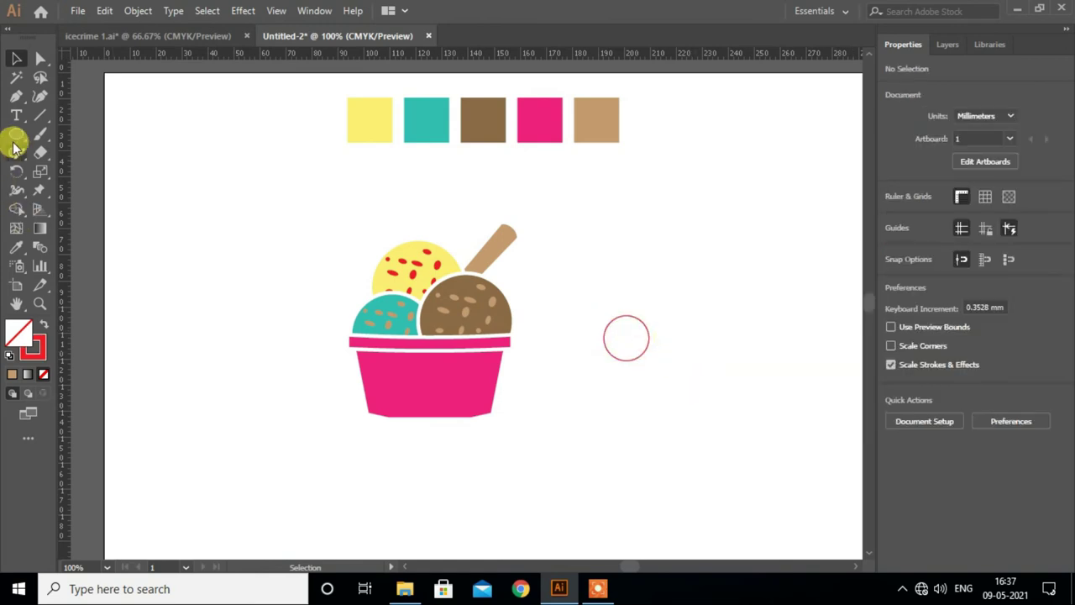
left_click_drag(17, 134, 84, 151)
left_click_drag(688, 312, 743, 341)
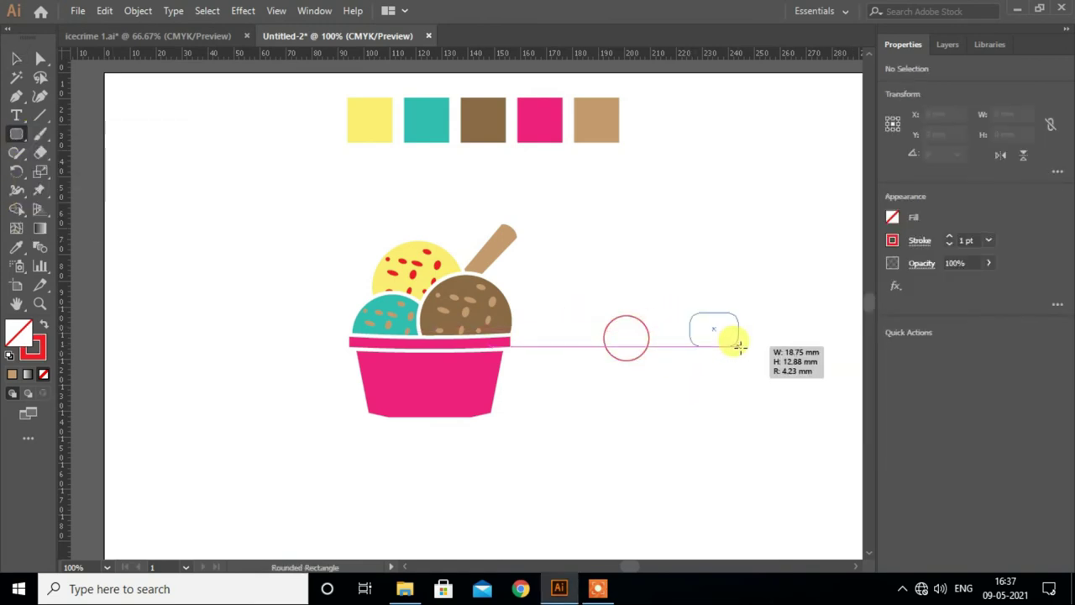
key("v")
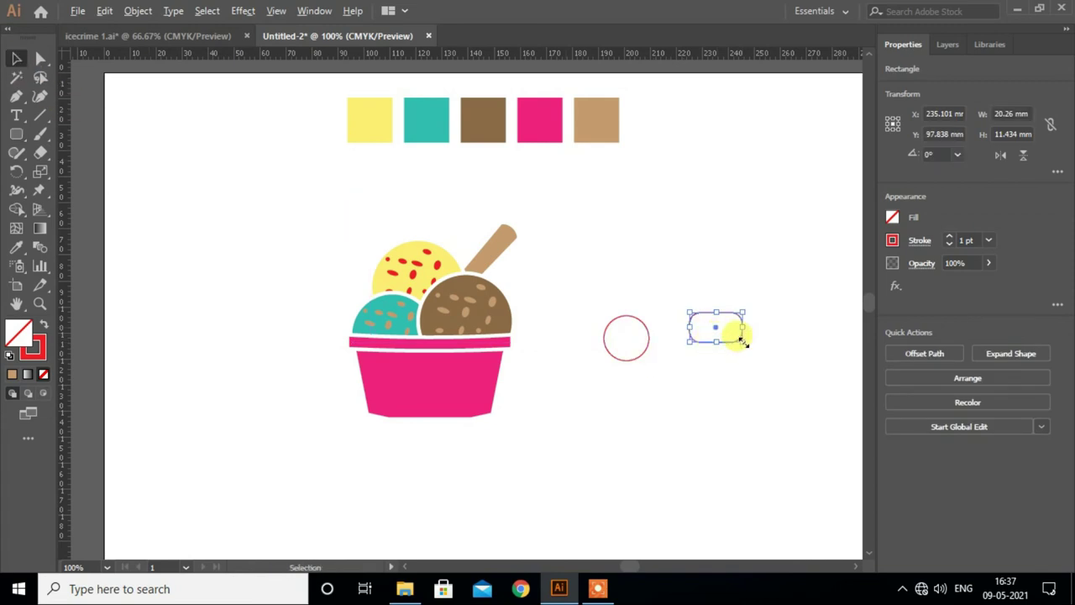
scroll(743, 341, "up", 1)
mouse_move(700, 341)
left_mouse_down()
mouse_move(700, 329)
mouse_move(503, 326)
left_mouse_up()
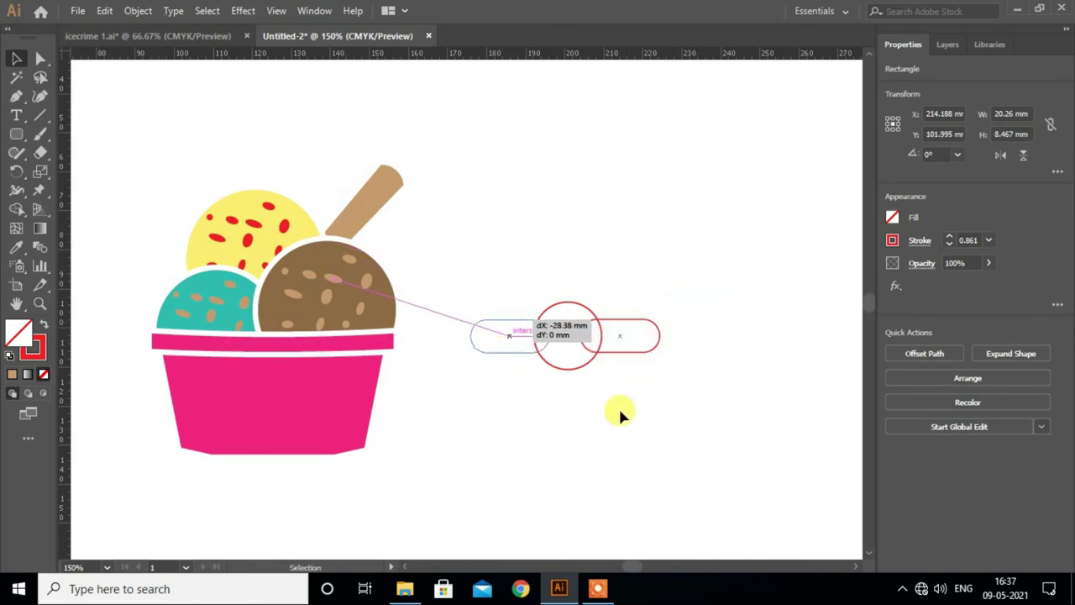
left_click(543, 379)
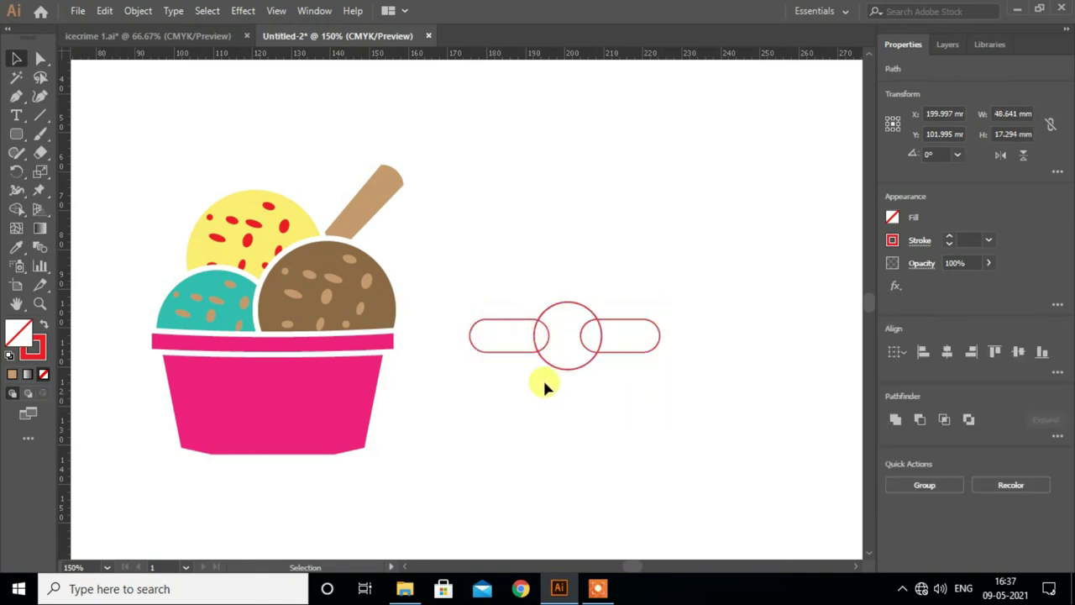
Step: Nudge the left capsule into the circle, centre all three vertically, and unite them
left_click(528, 352)
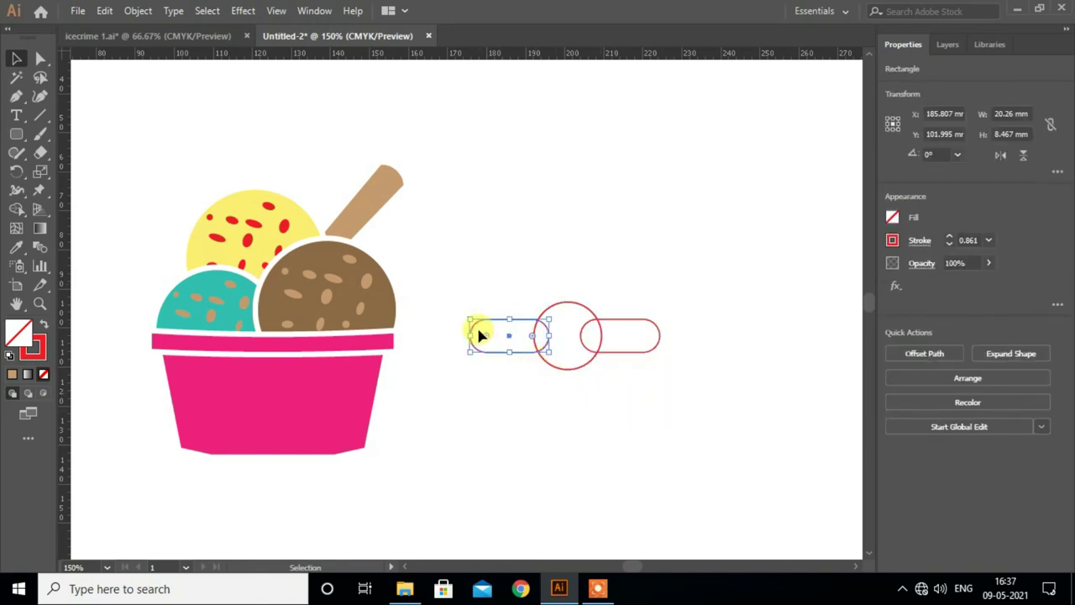
key("Right")
key("Right")
key("Right")
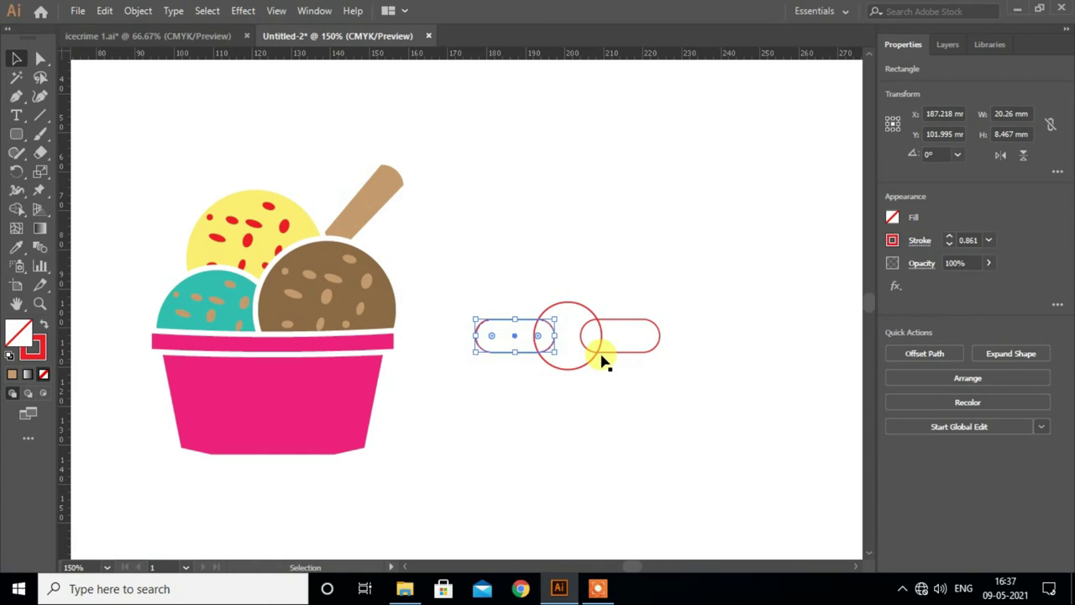
left_click(485, 278)
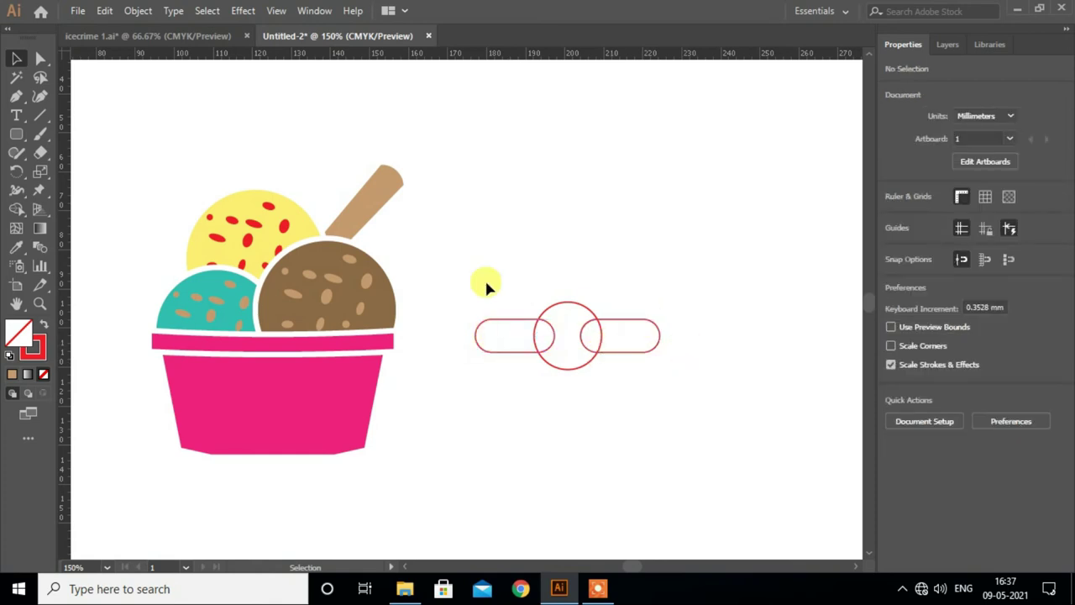
left_click_drag(664, 403, 665, 403)
left_click(1014, 353)
left_click(688, 412)
left_click_drag(628, 374, 628, 375)
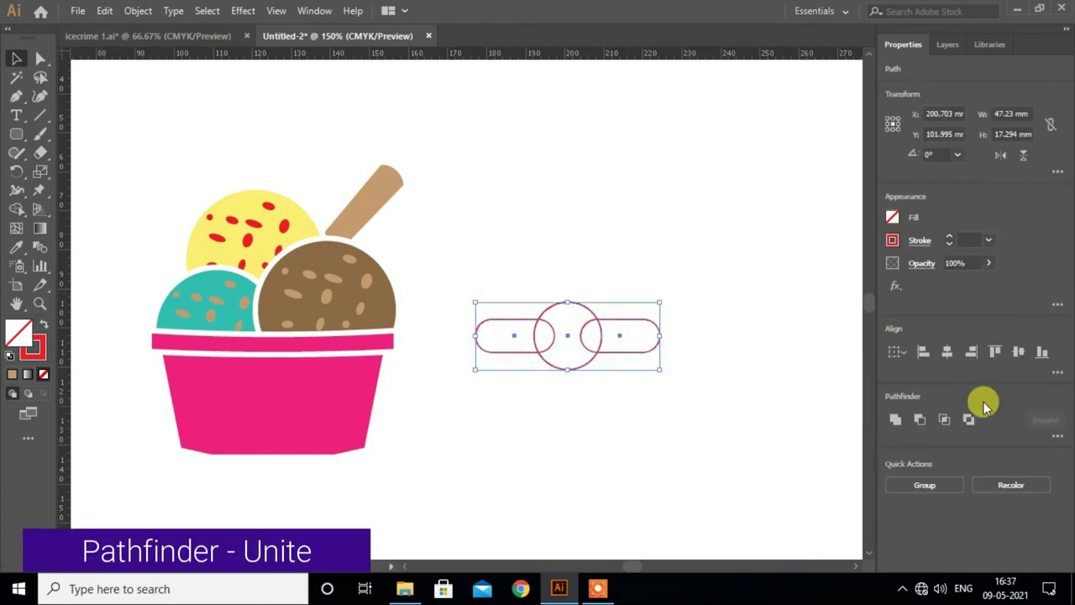
left_click(895, 420)
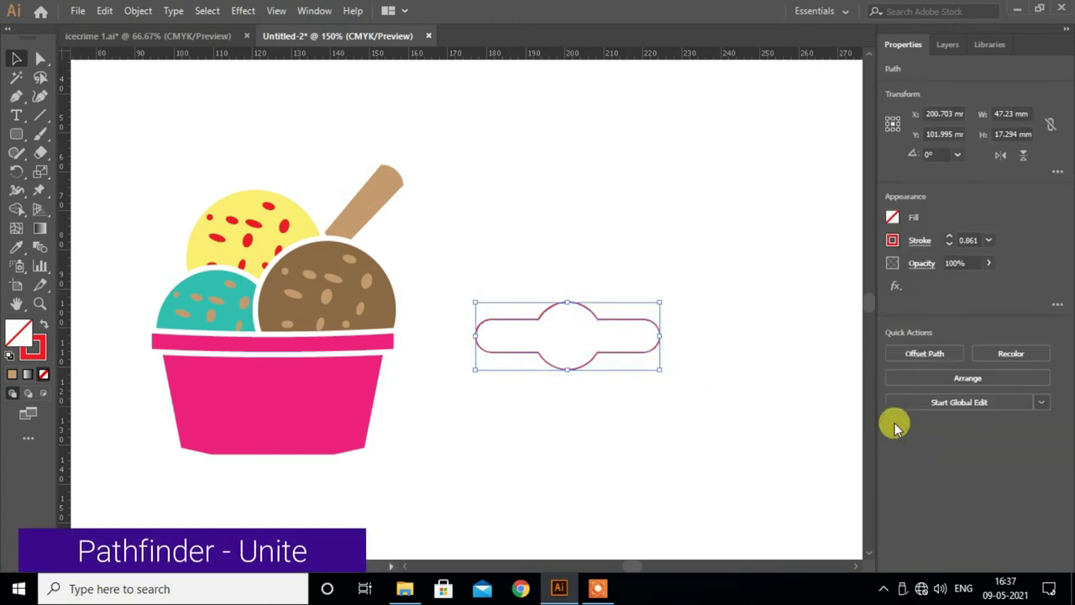
Step: Scale the label outline to 39.957 × 14.631 mm and move it onto the pink cup body
key("ctrl+minus")
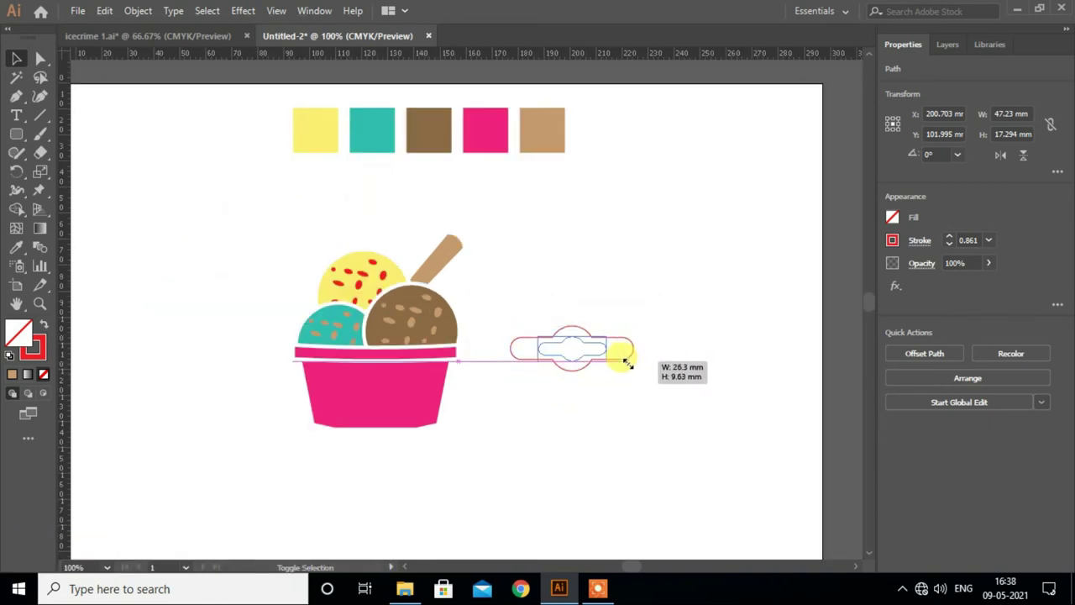
left_click_drag(633, 371, 625, 367)
left_click_drag(561, 345, 367, 408)
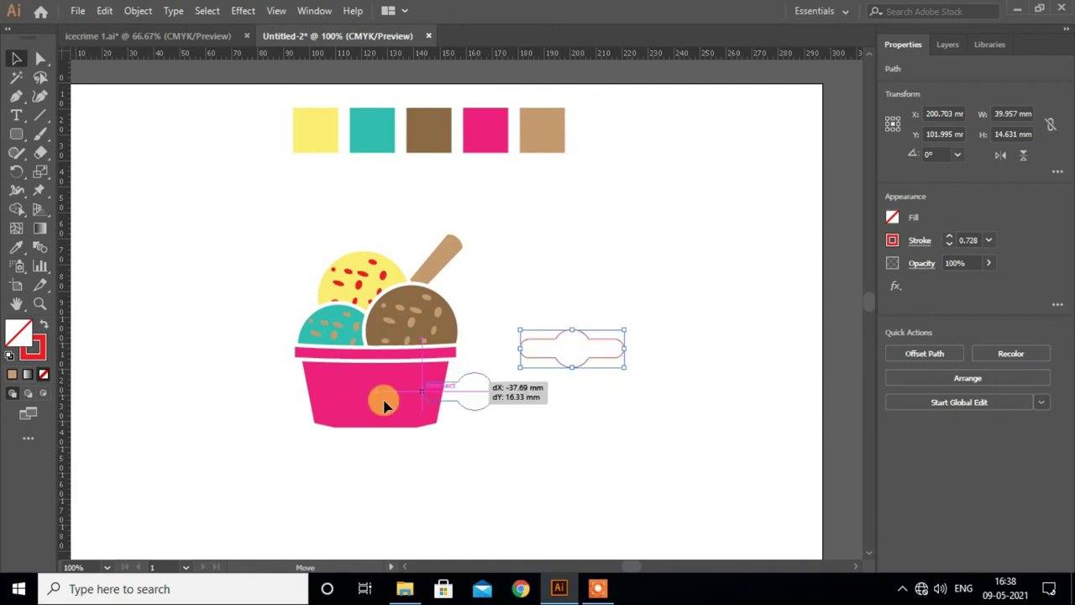
key("ctrl+plus")
scroll(374, 415, "up", 1)
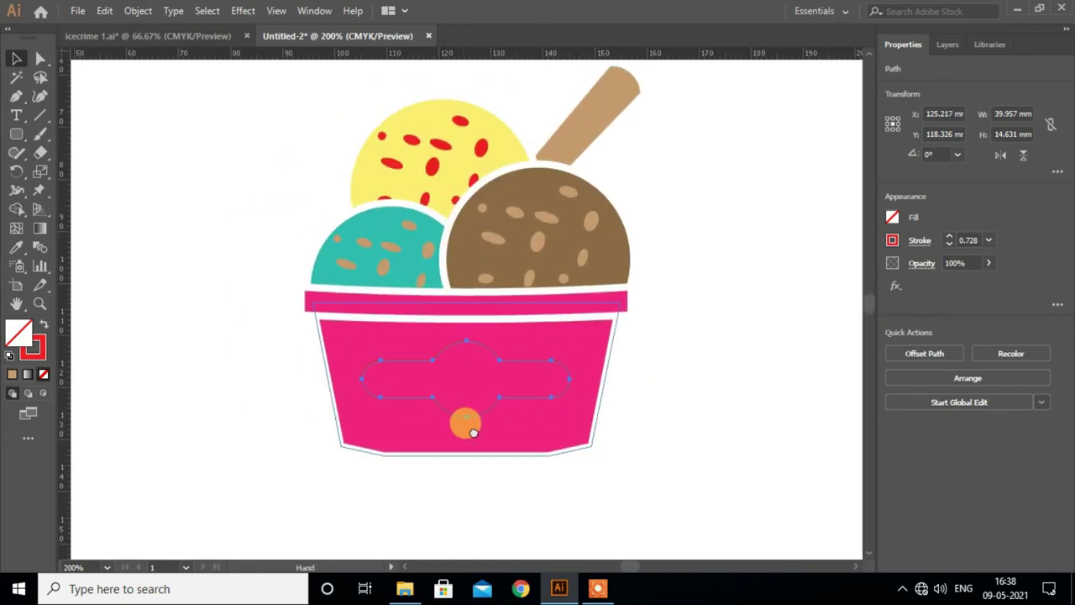
left_click_drag(372, 408, 463, 425)
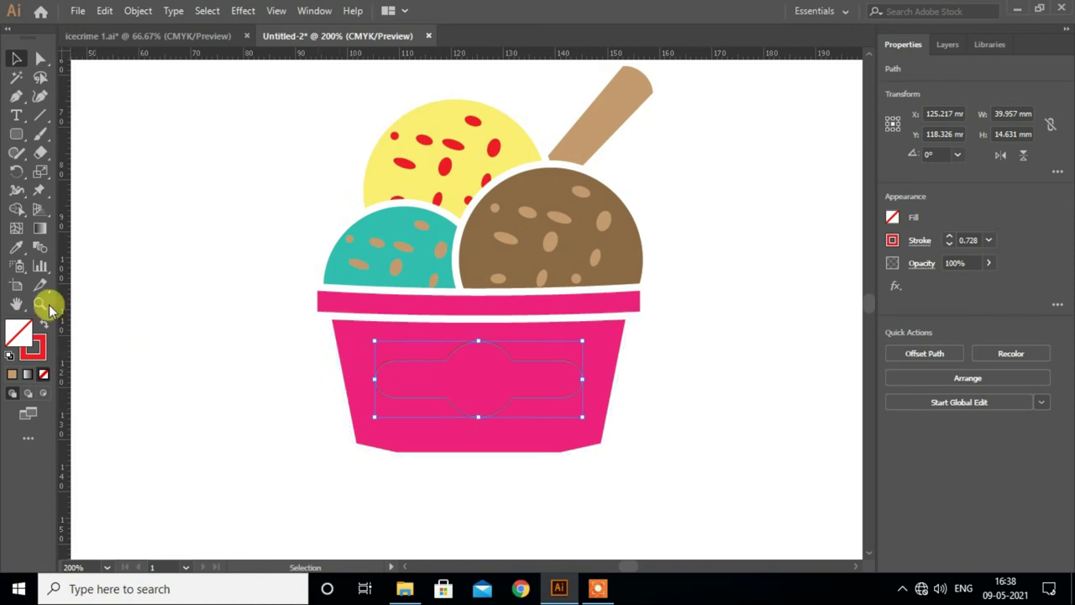
Step: Copy the brown scoop's brown fill and white outline onto the label with the Eyedropper
left_click(16, 248)
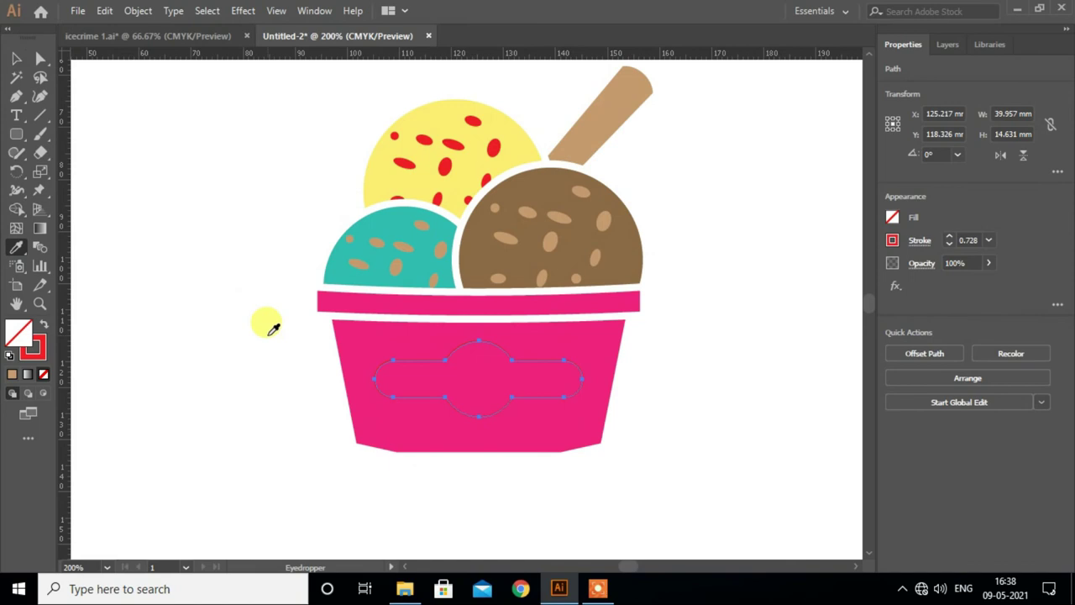
left_click(628, 234)
left_click(17, 68)
left_click(648, 360)
Step: Rotate the brown label about 16.5 degrees, then fit the artboard in view
scroll(468, 360, "up", 2)
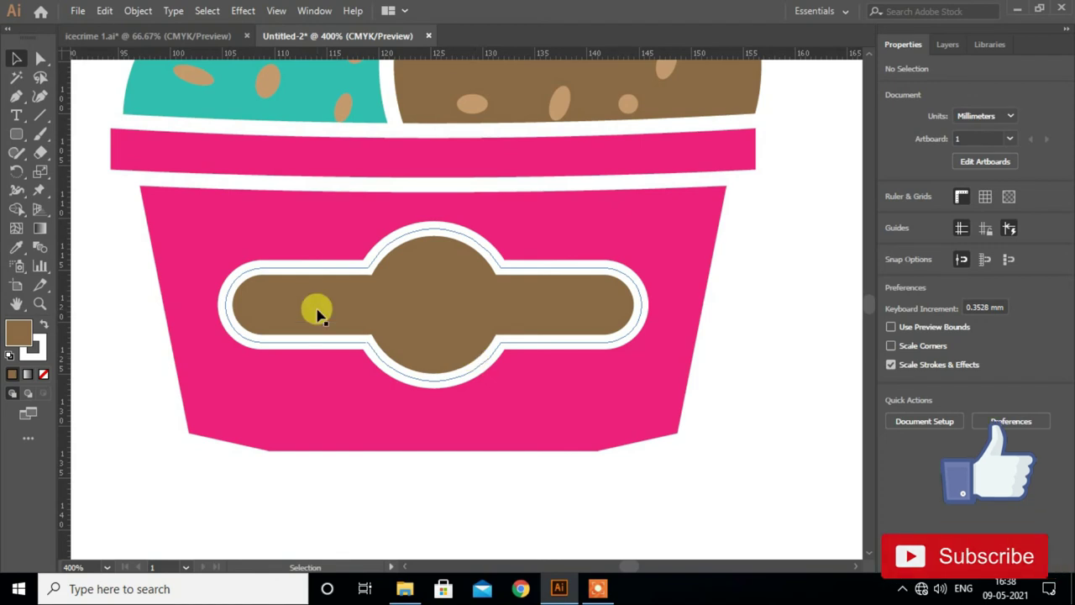
left_click(342, 276)
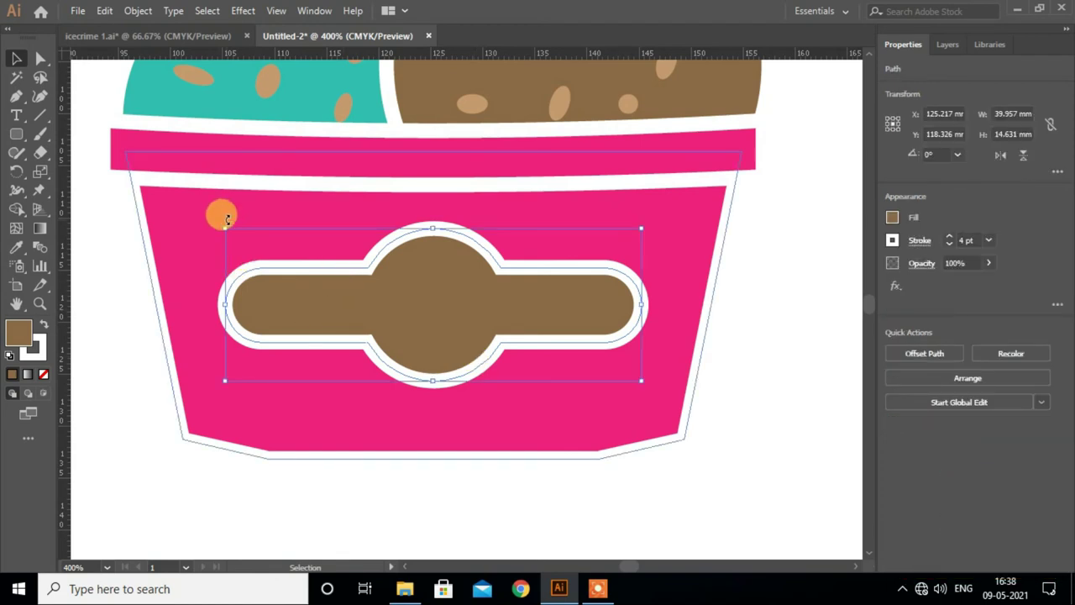
left_click_drag(217, 222, 204, 288)
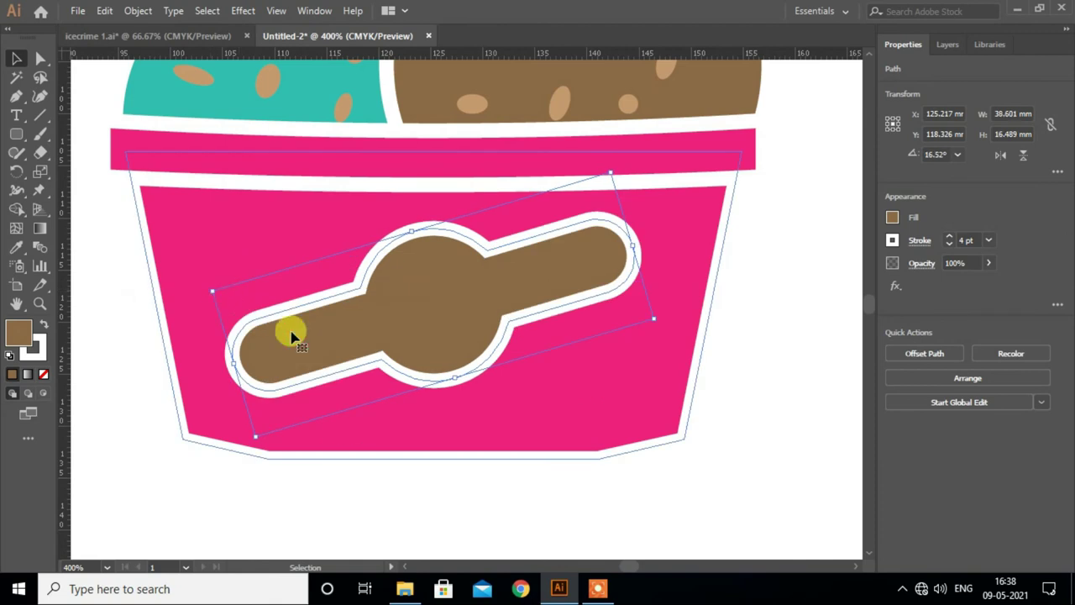
left_click(794, 340)
key("ctrl+0")
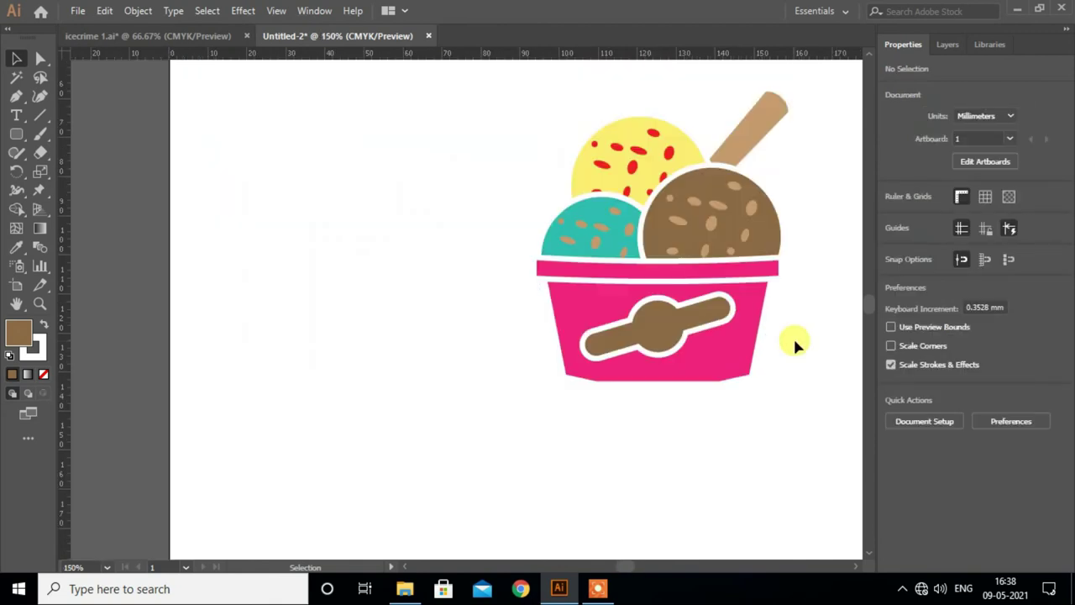
scroll(790, 336, "up", 2)
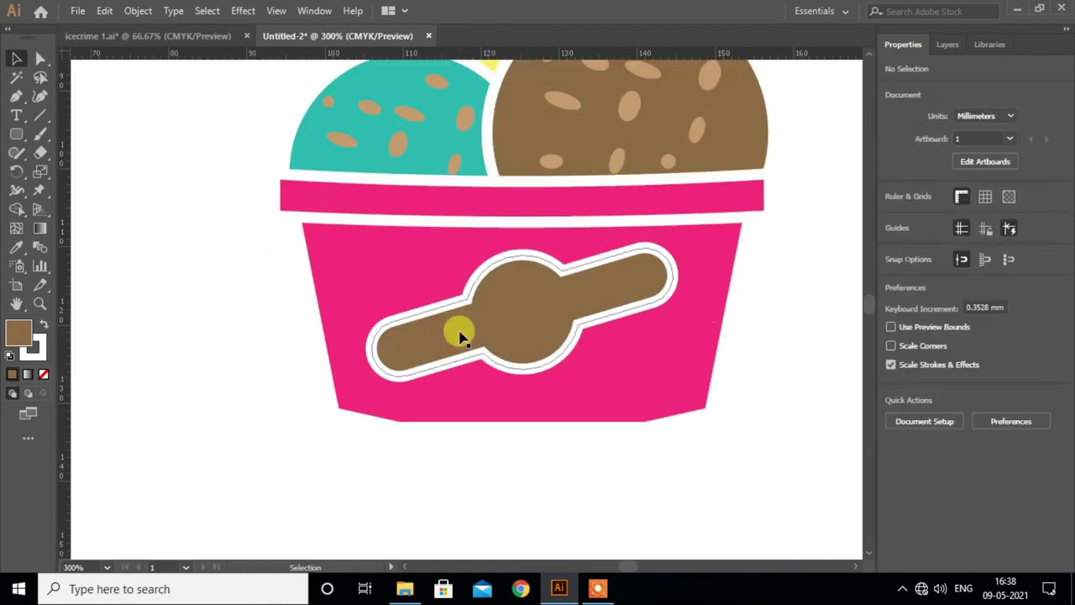
Step: Place a text object below the cup and set its size to 36 pt
left_click(16, 115)
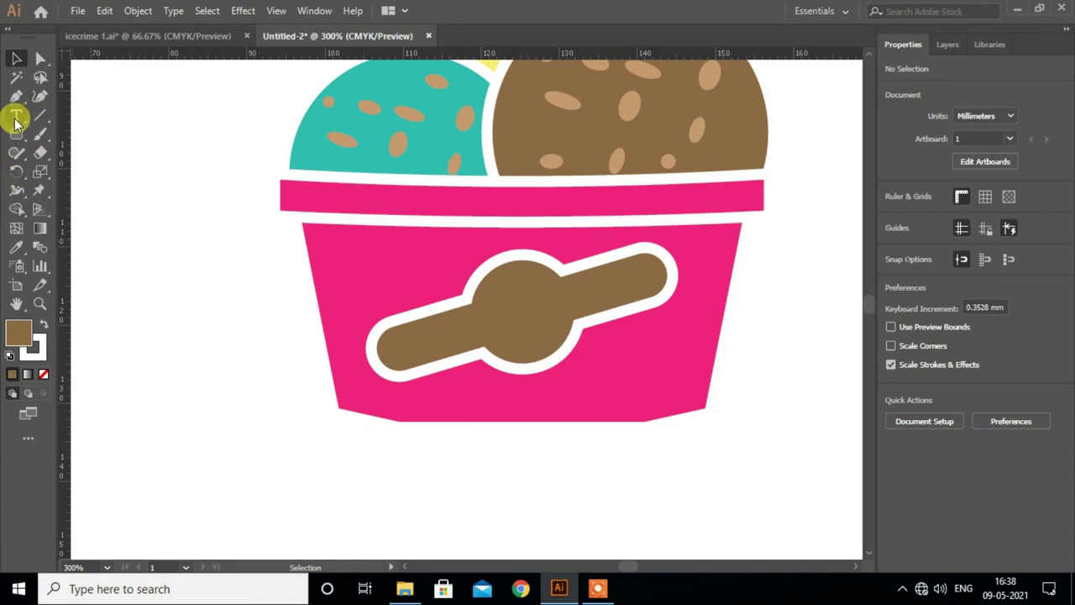
scroll(370, 458, "down", 3)
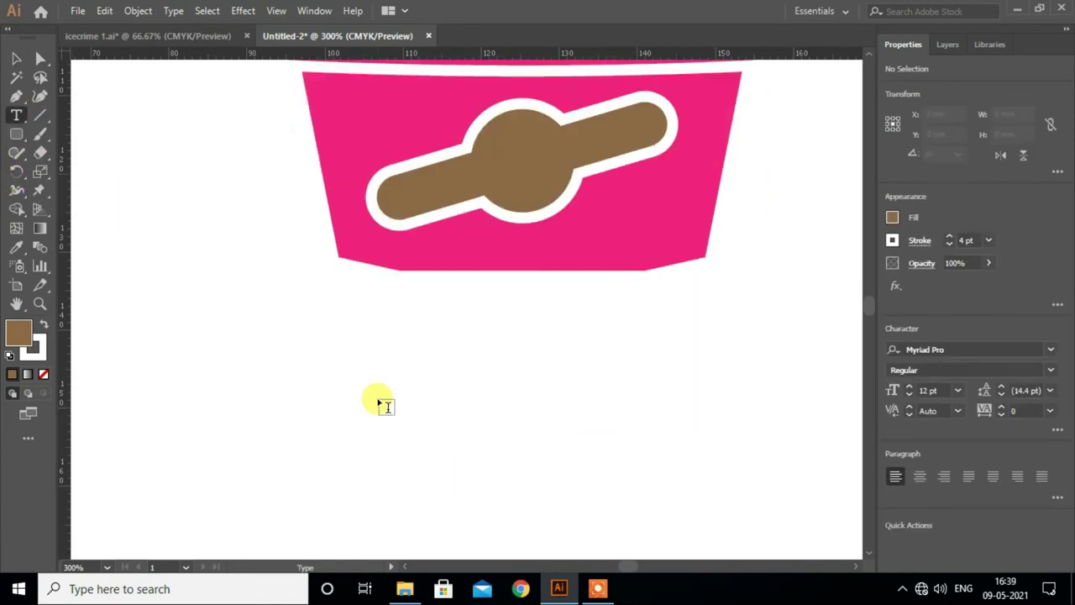
left_click(411, 404)
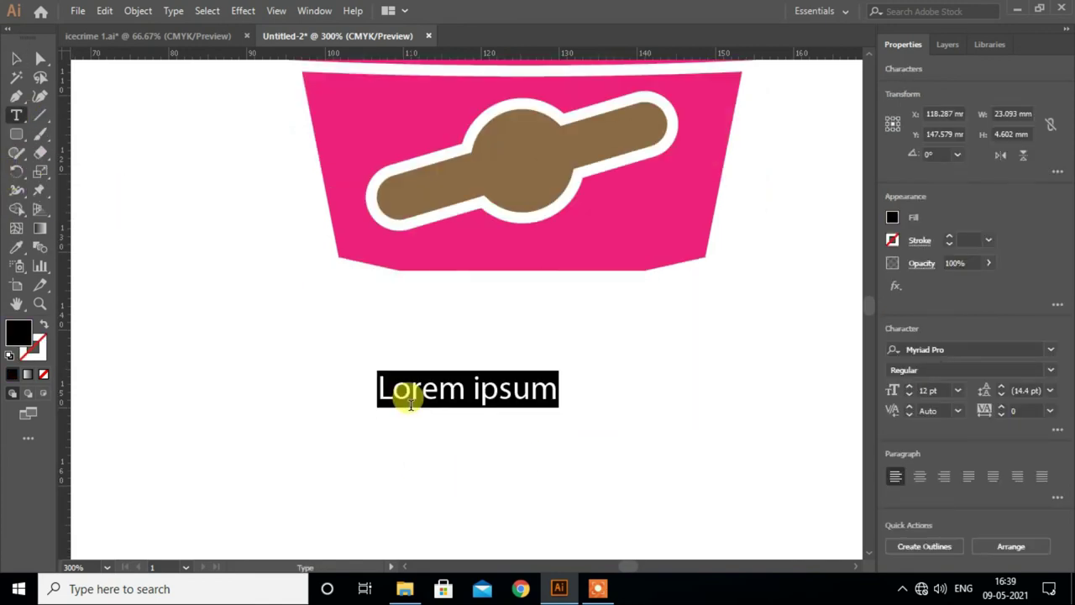
left_click(958, 391)
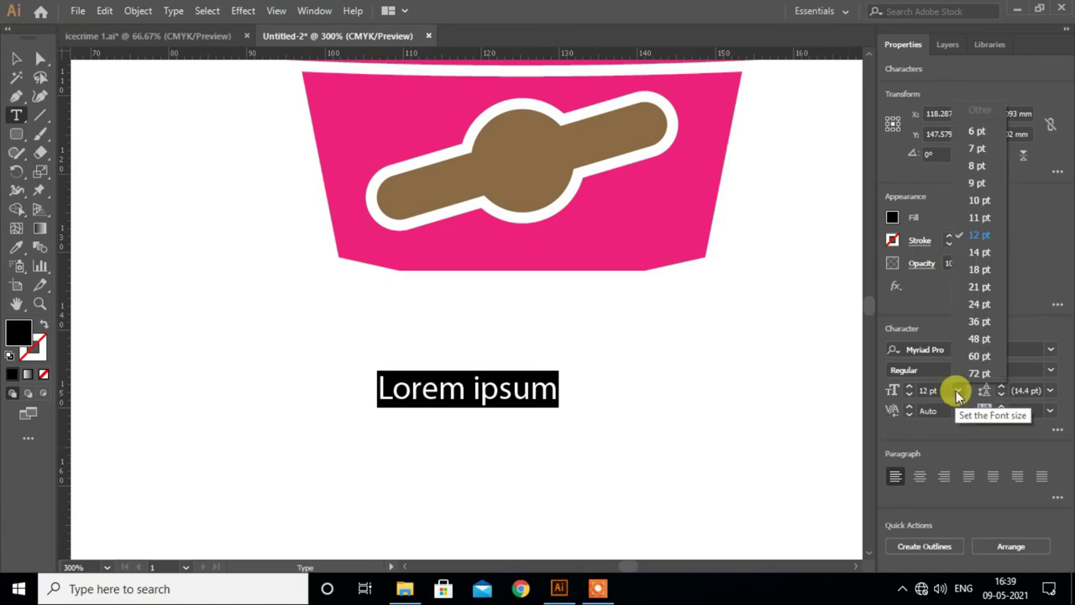
left_click(983, 288)
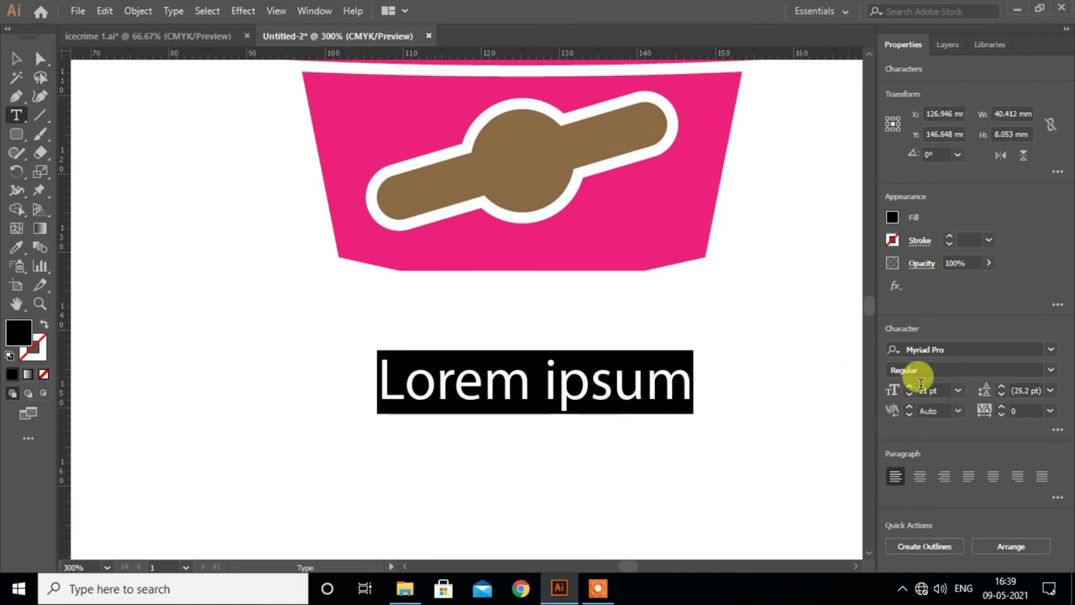
left_click(958, 392)
left_click(983, 316)
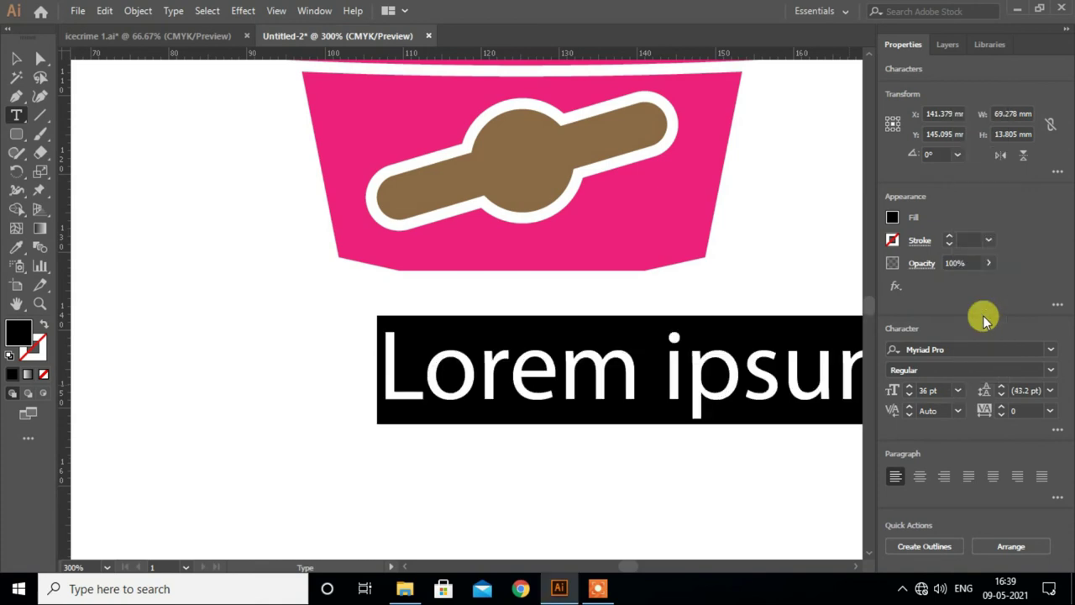
Step: Replace the placeholder text with 'Ice Cream'
type("Ice")
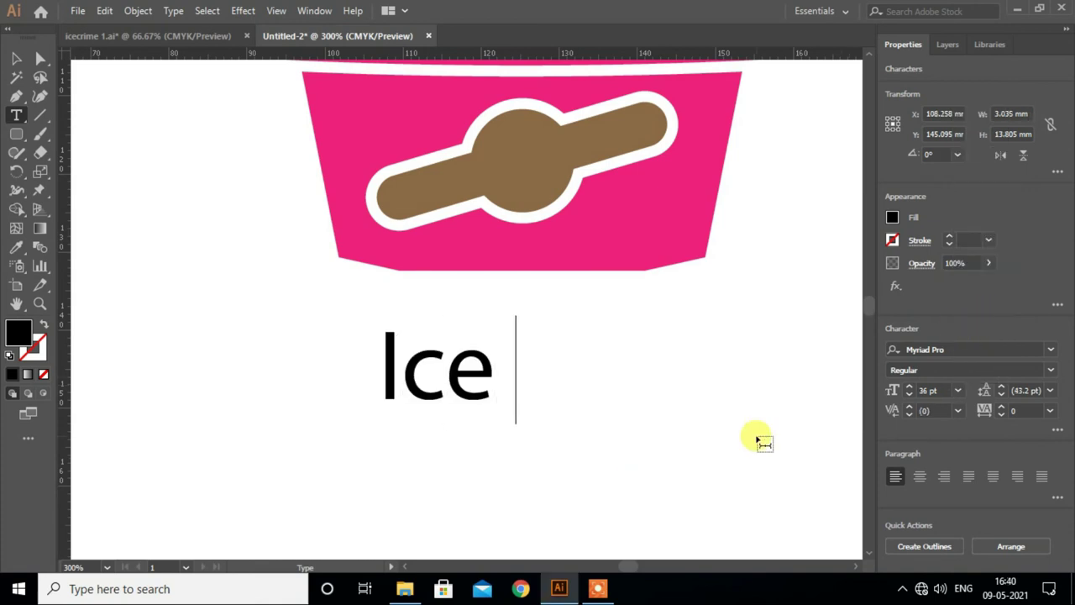
type(" Cri")
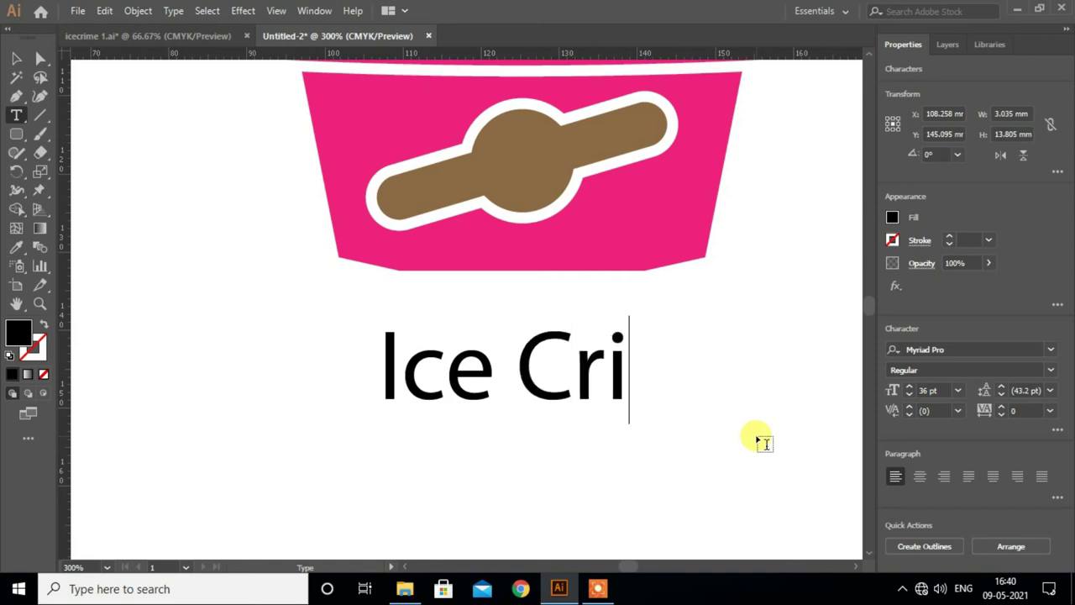
key("BackSpace")
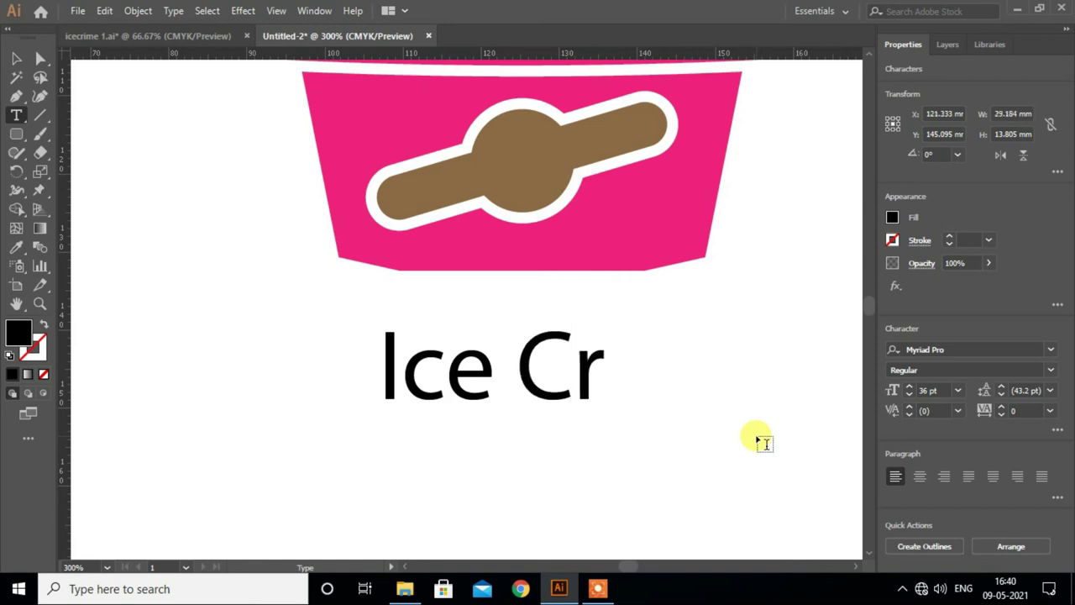
type("eam")
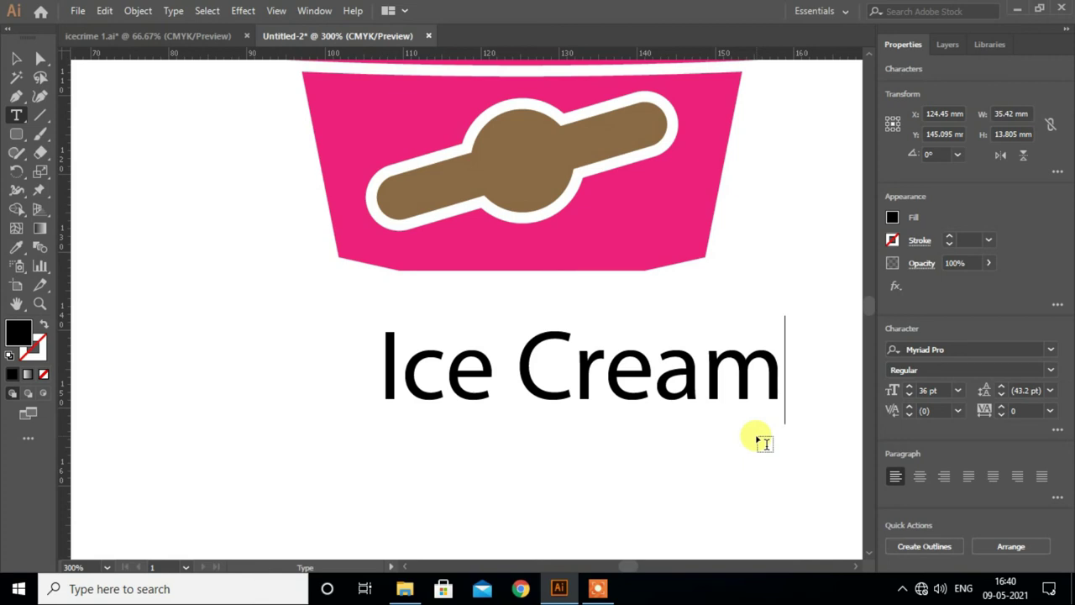
left_click(16, 58)
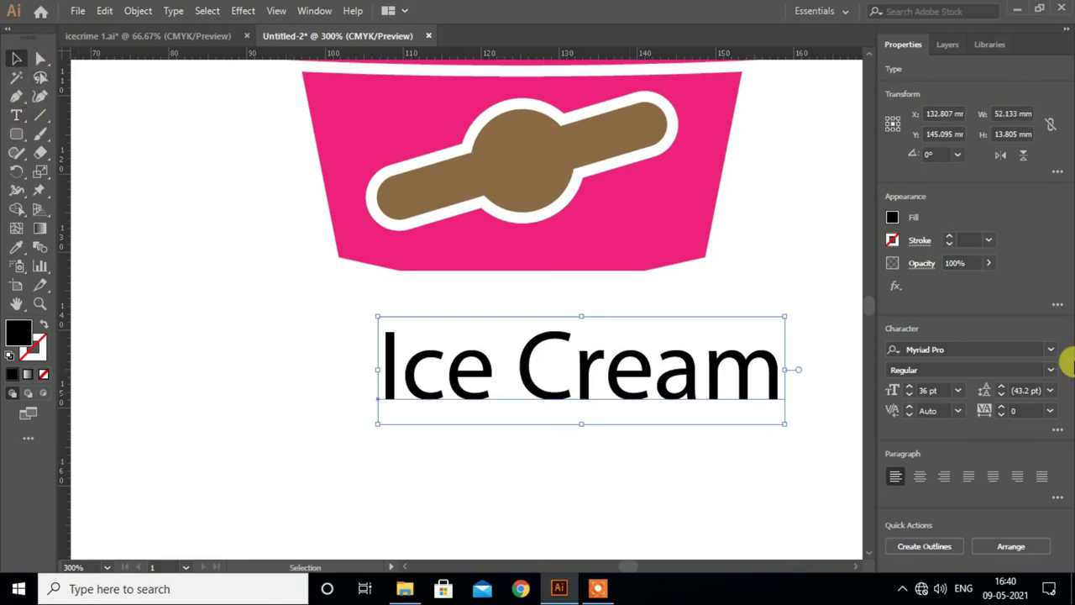
Step: Set the Ice Cream text in the Pristina font after trying Brush Script Std
left_click(1050, 350)
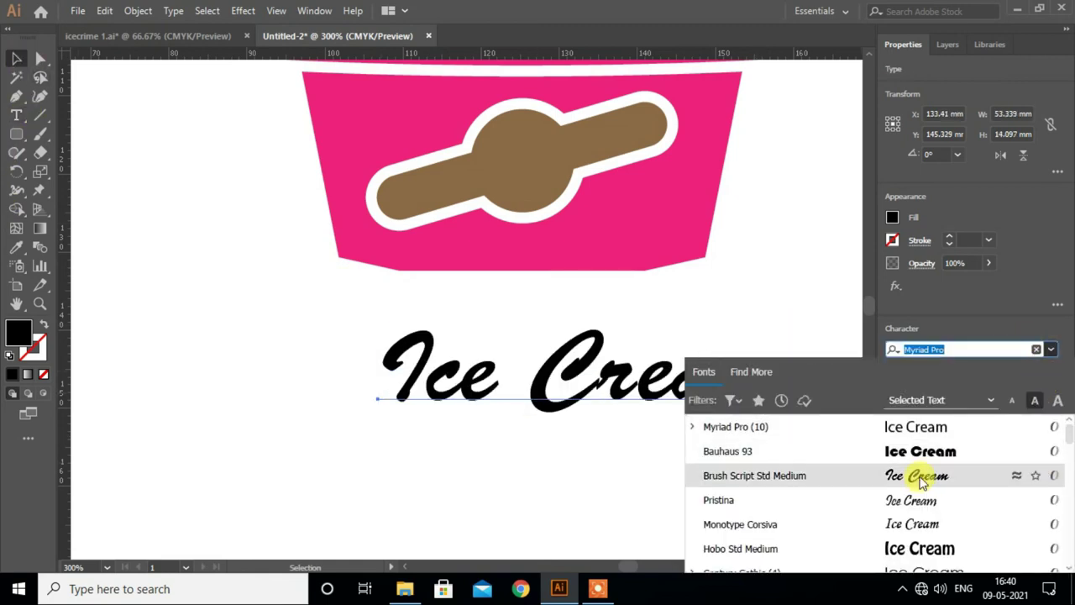
left_click(922, 480)
left_click(1050, 350)
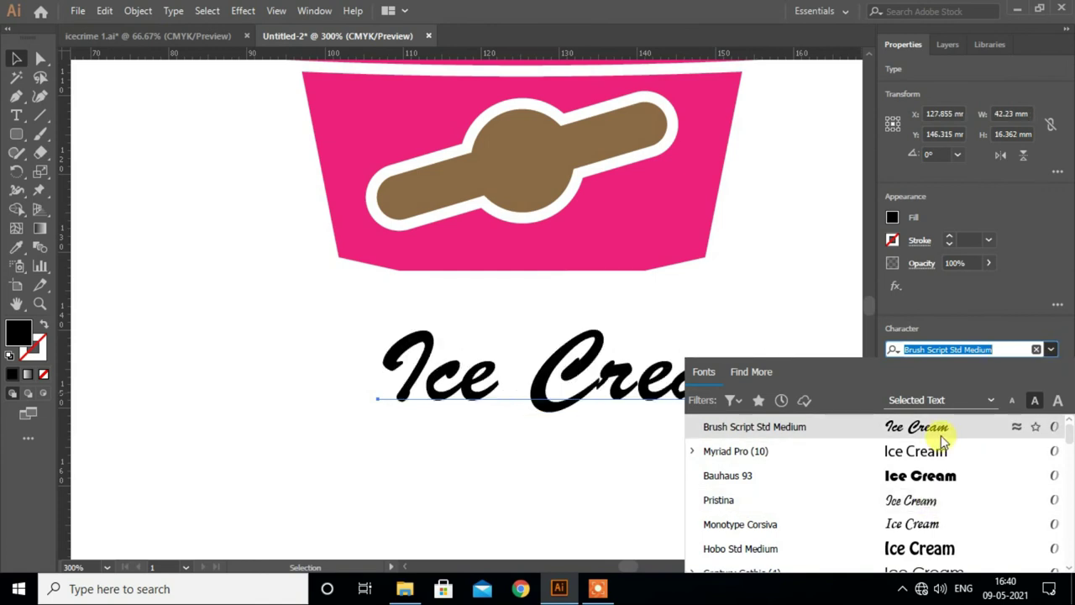
left_click(931, 503)
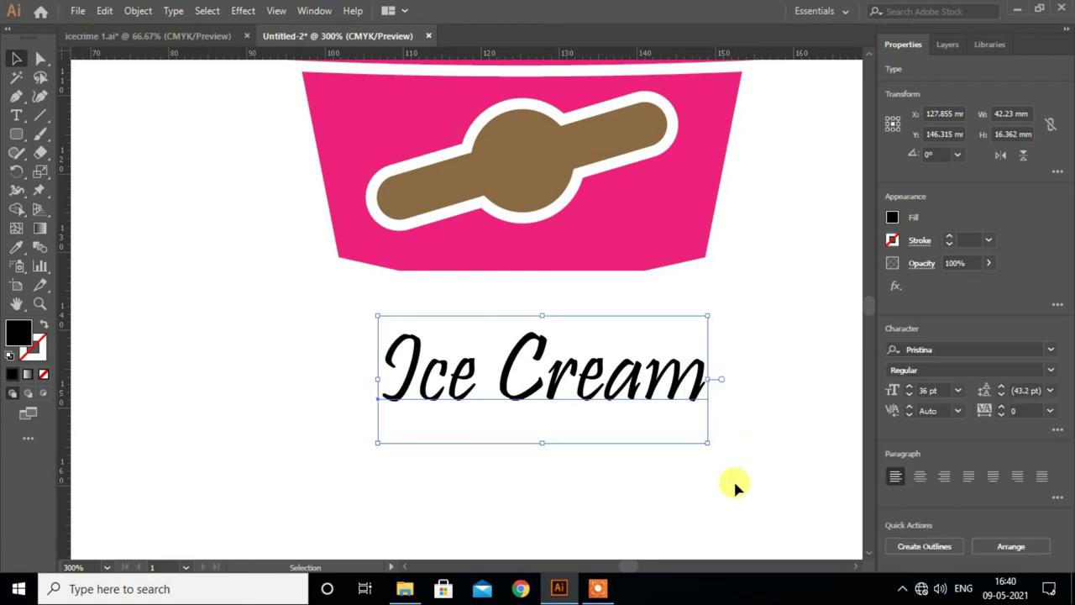
Step: Shrink the text, tilt it about 18 degrees, and move it onto the brown label
left_click_drag(706, 439, 667, 424)
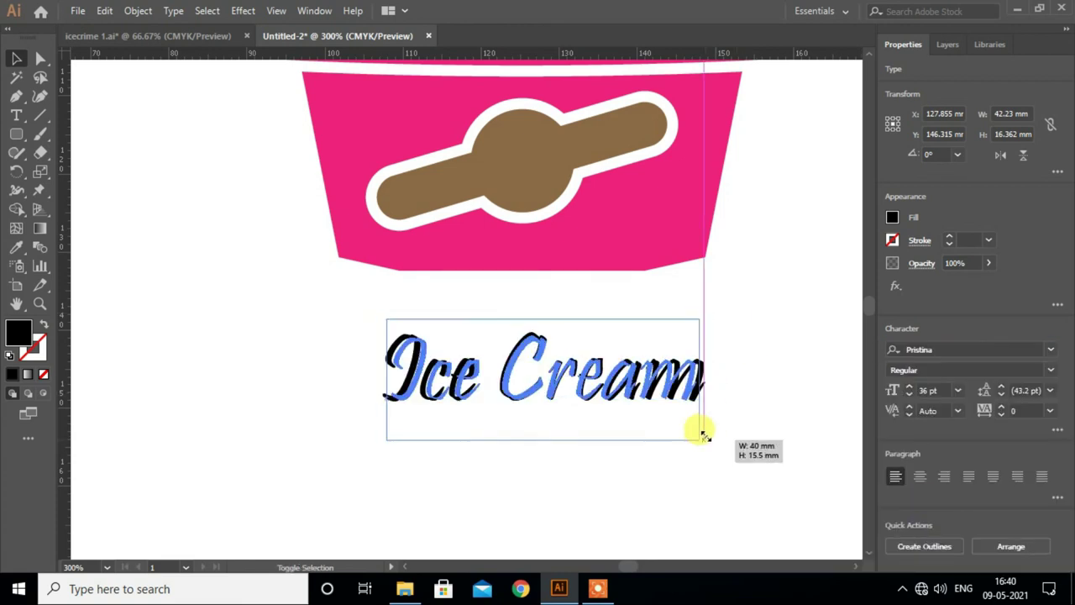
left_click_drag(674, 324, 615, 307)
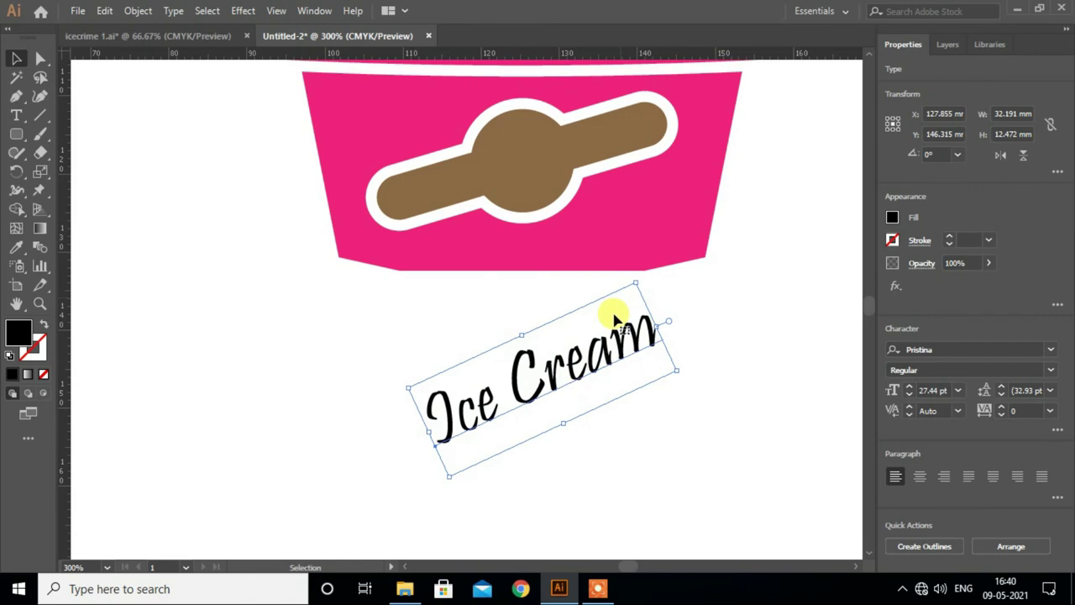
scroll(550, 403, "up", 1)
left_click_drag(520, 430, 500, 209)
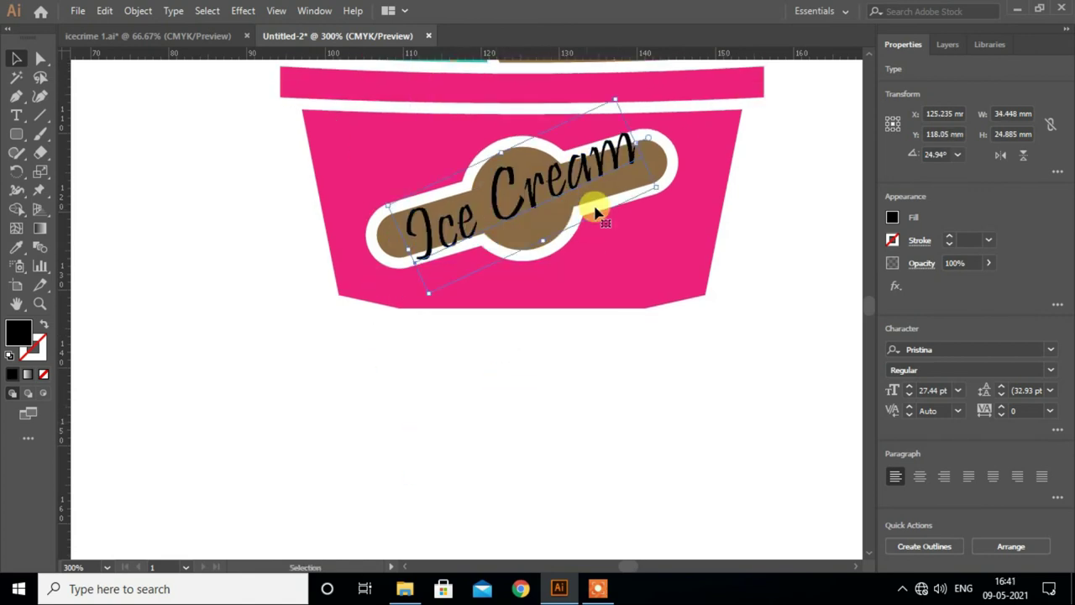
left_click_drag(621, 93, 625, 109)
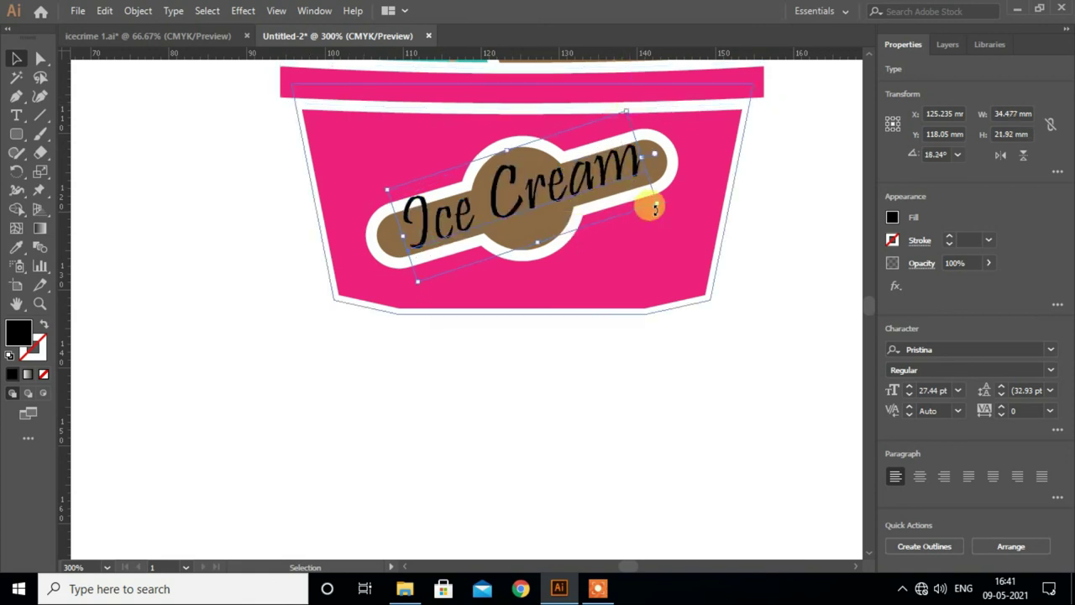
left_click_drag(656, 204, 583, 242)
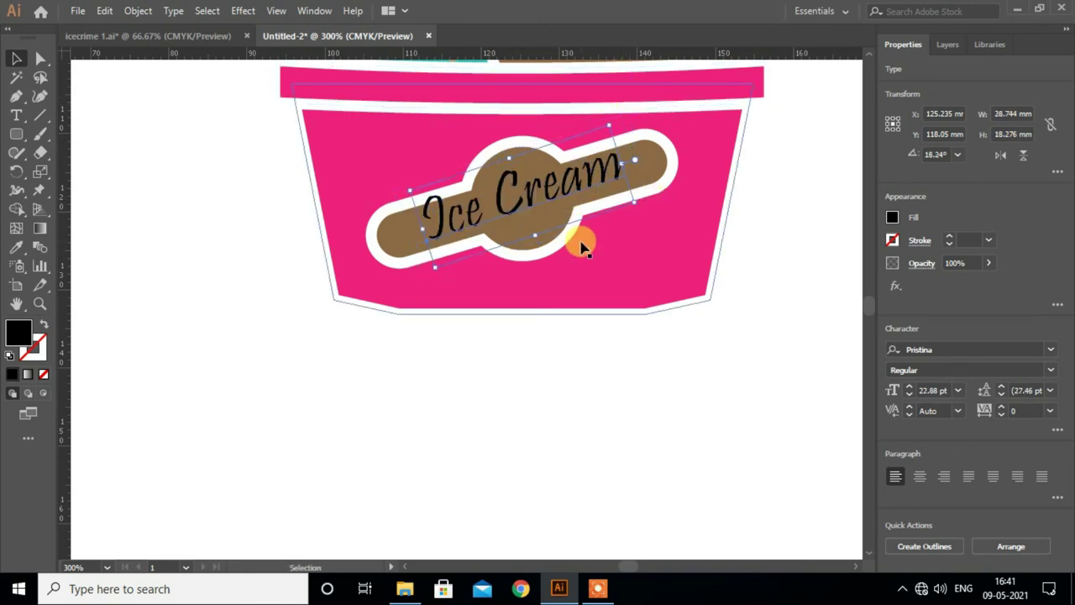
key("ctrl+z")
key("ctrl+z")
key("ctrl+shift+z")
key("ctrl+shift+z")
left_click_drag(631, 210, 626, 208)
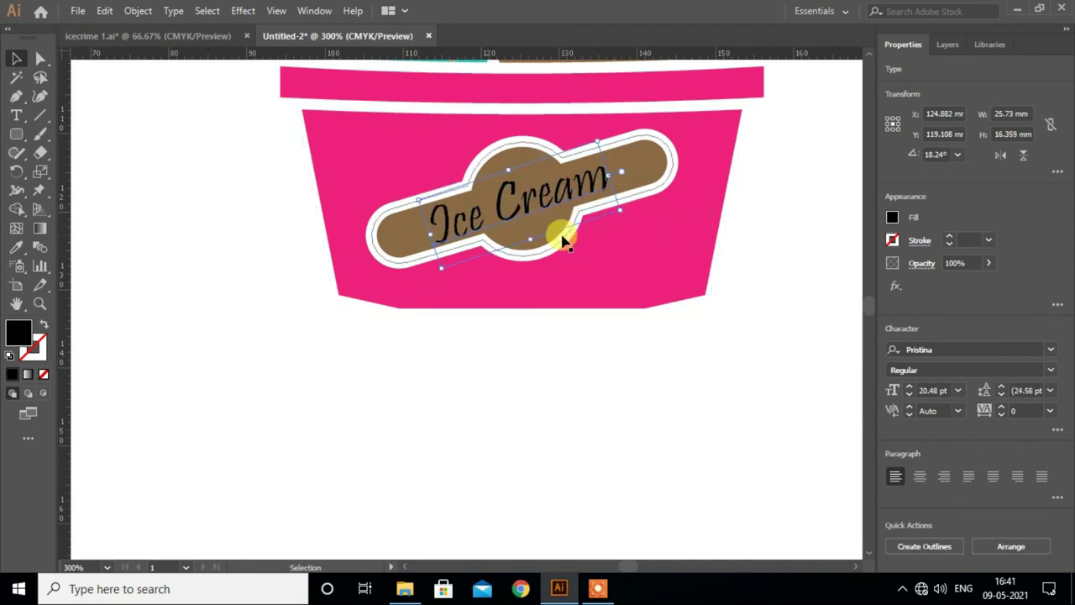
scroll(554, 244, "up", 3)
Step: Change the Ice Cream lettering's fill to white, then deselect and zoom out
scroll(547, 317, "up", 3)
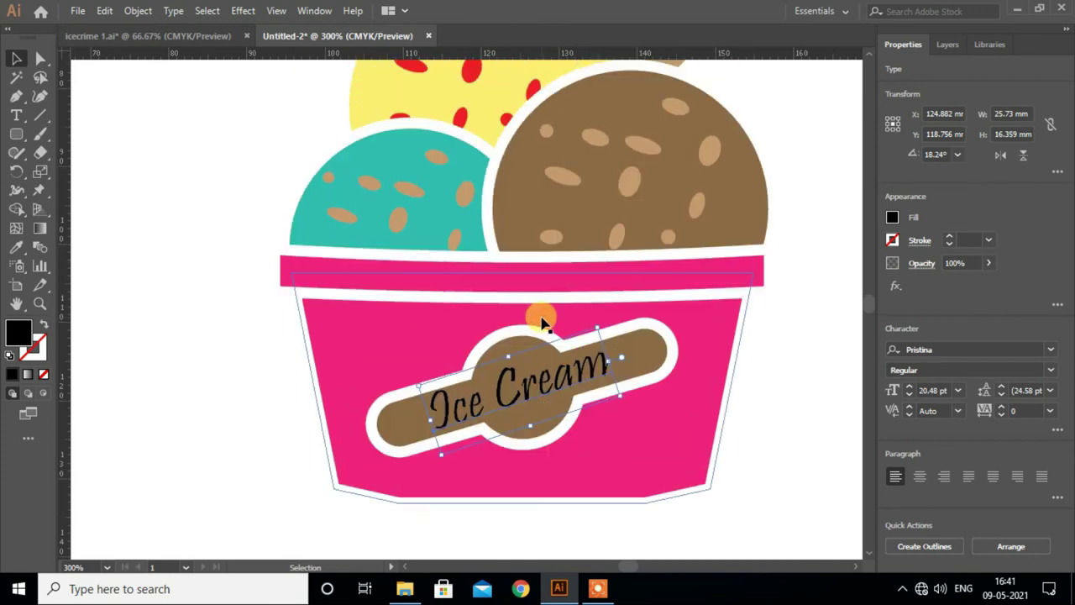
scroll(545, 319, "up", 2)
left_click(892, 217)
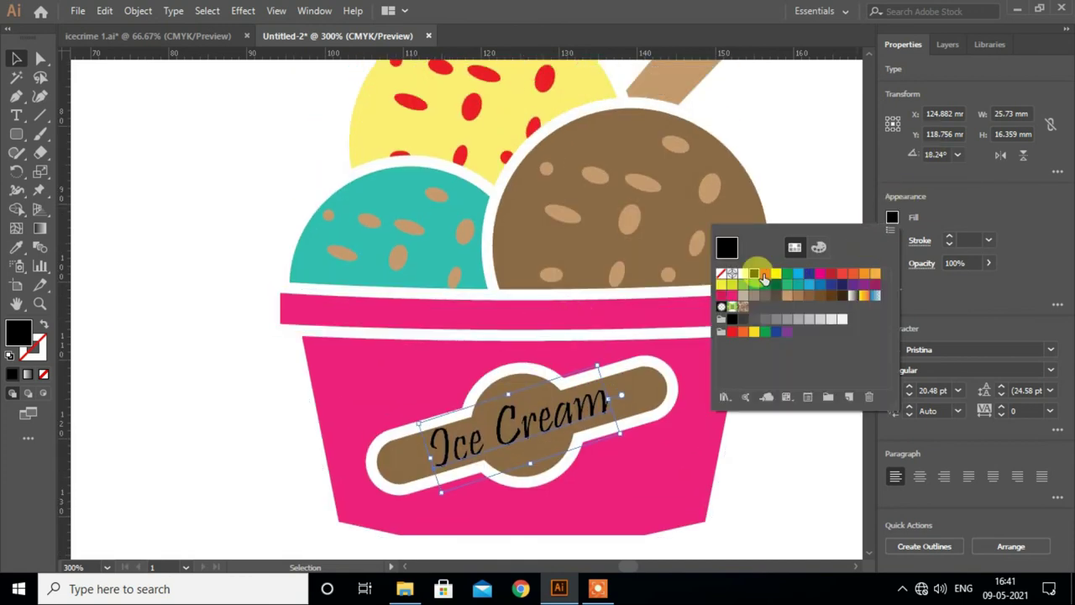
left_click(765, 273)
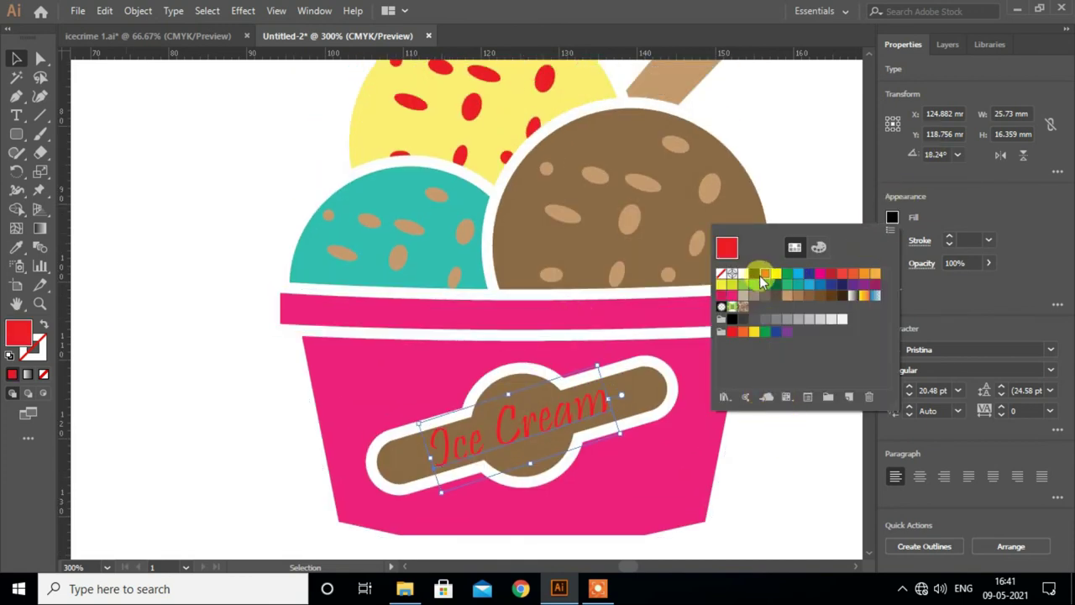
left_click(731, 273)
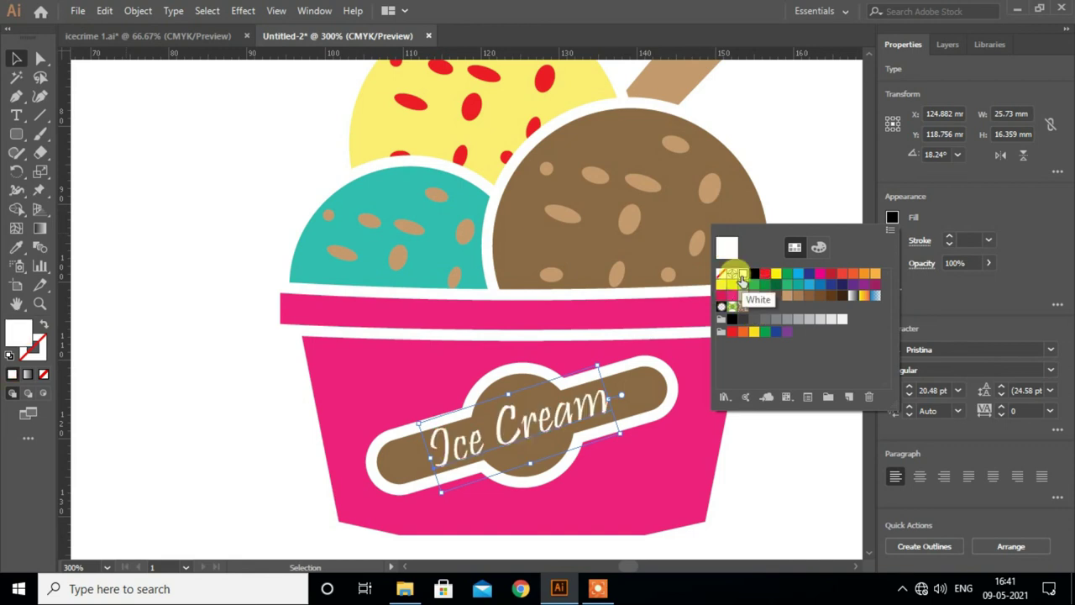
left_click(756, 471)
scroll(746, 437, "down", 2)
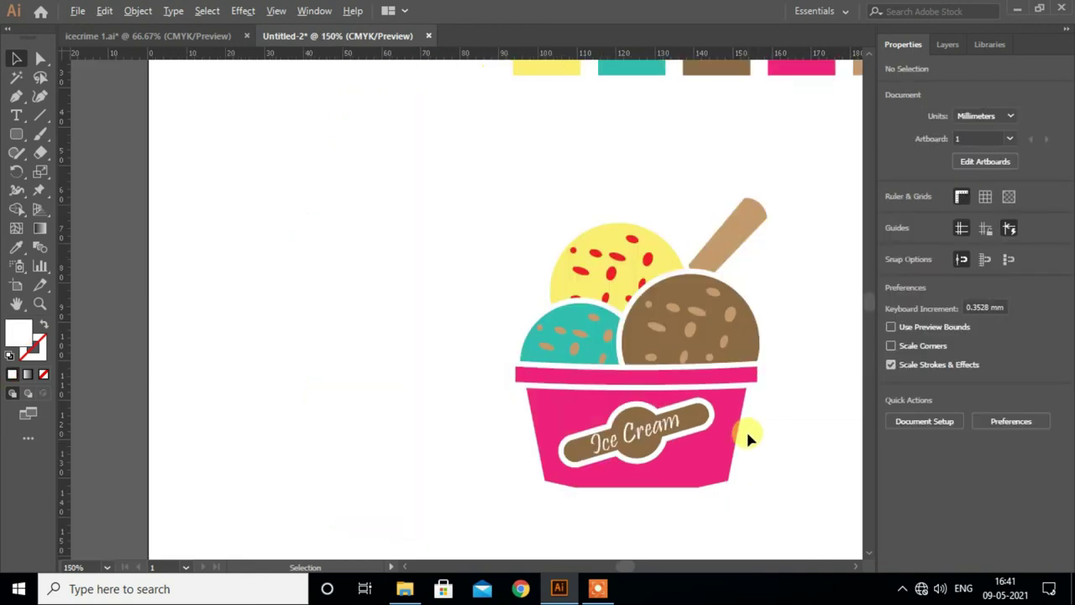
scroll(746, 429, "down", 1)
Step: Select all the ice cream artwork and group it
left_click_drag(787, 421, 527, 379)
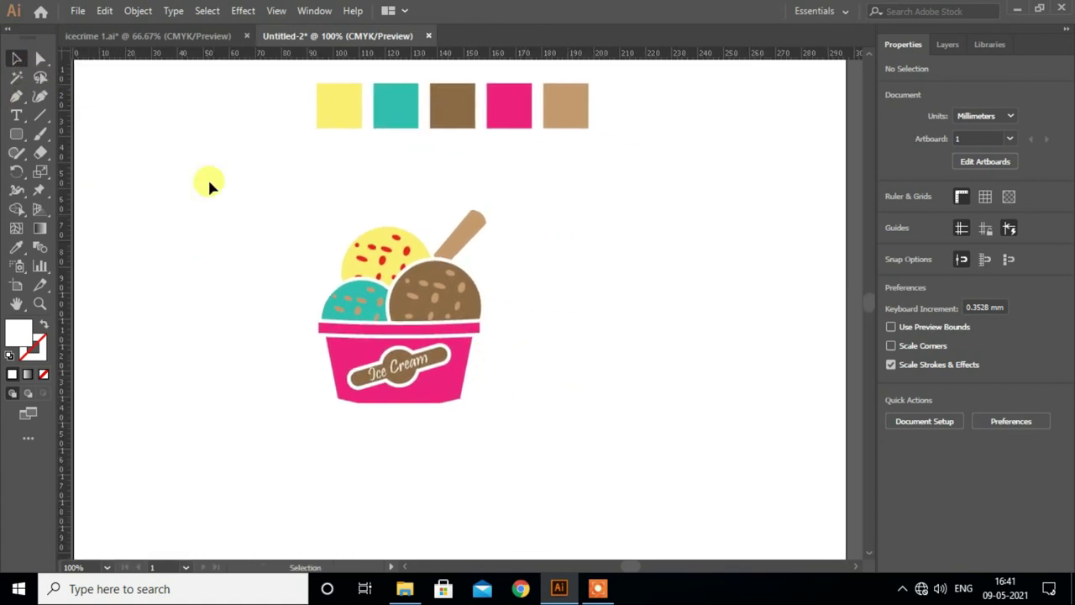
left_click_drag(220, 190, 538, 437)
right_click(432, 384)
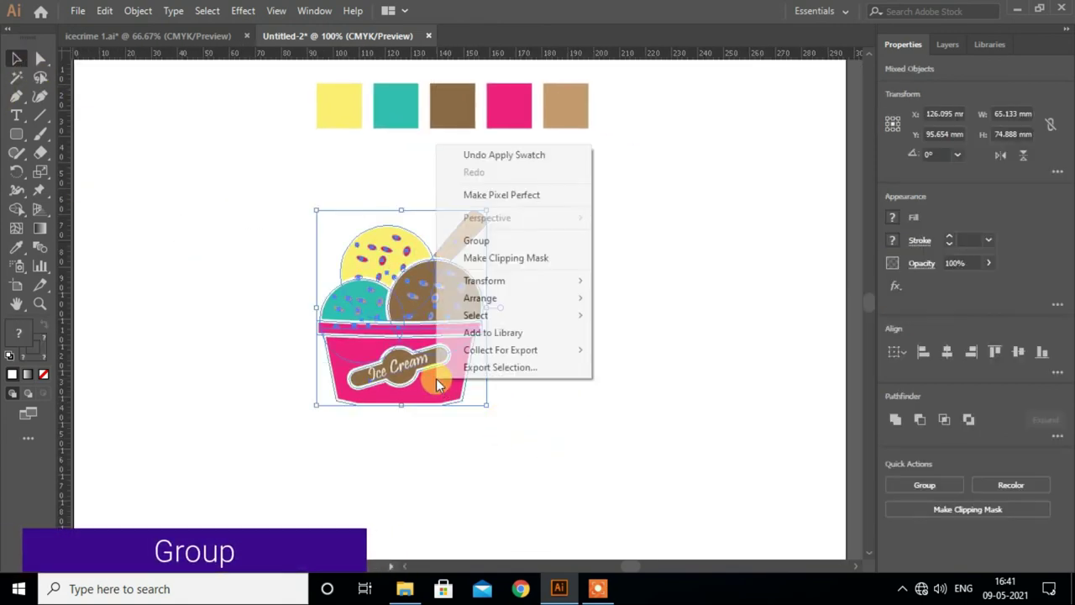
left_click(479, 240)
left_click(582, 313)
Step: Enlarge the group to about 86 × 99 mm and move it below the colour swatches
left_click_drag(449, 307, 274, 258)
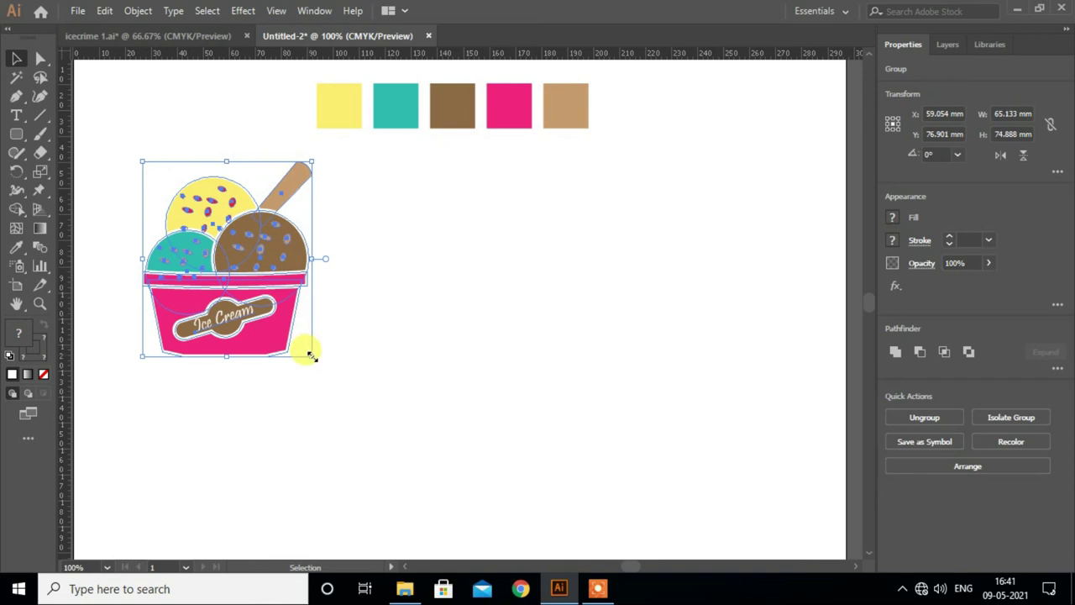
left_click_drag(311, 356, 354, 431)
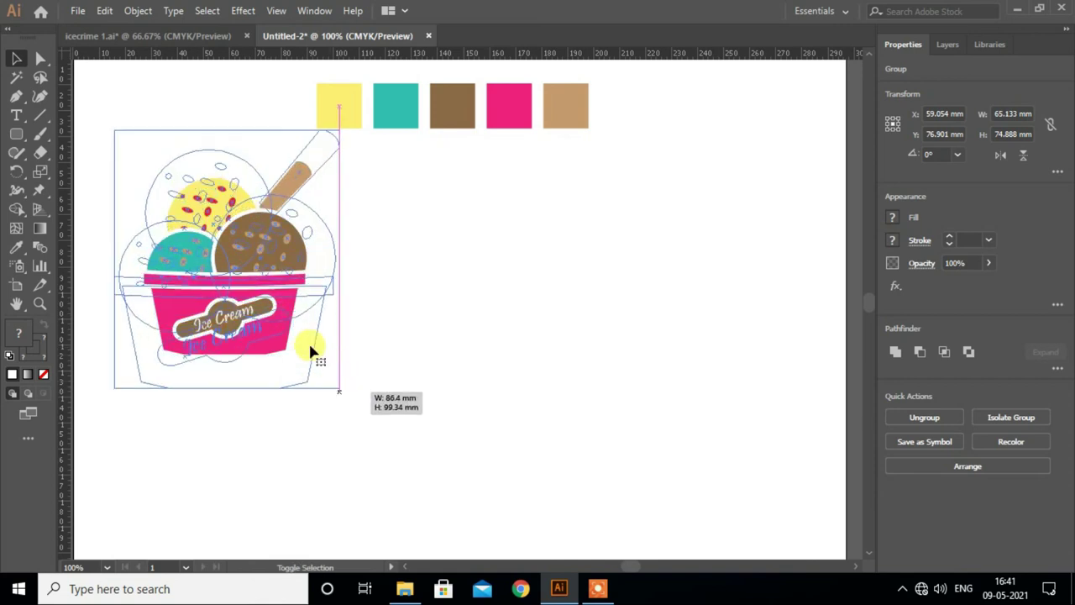
left_click(401, 336)
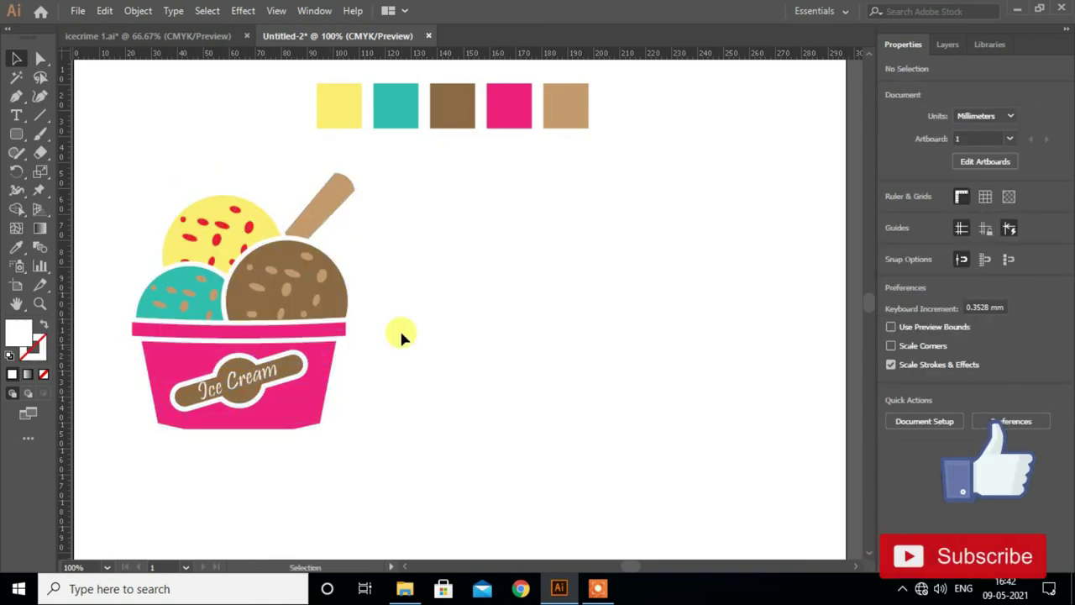
scroll(320, 378, "down", 1)
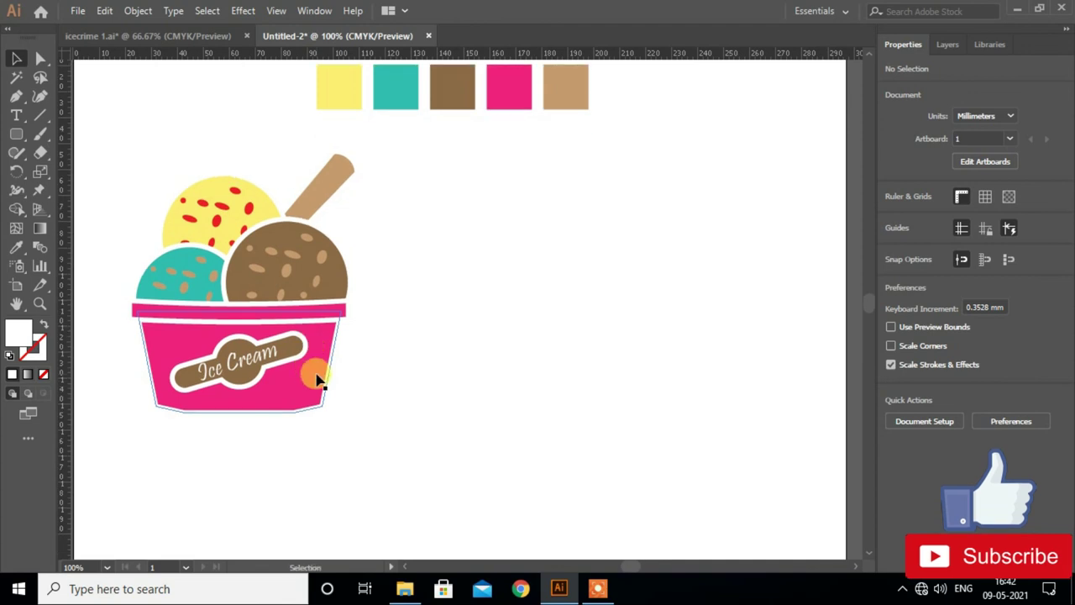
scroll(317, 380, "down", 1)
left_click_drag(201, 327, 432, 355)
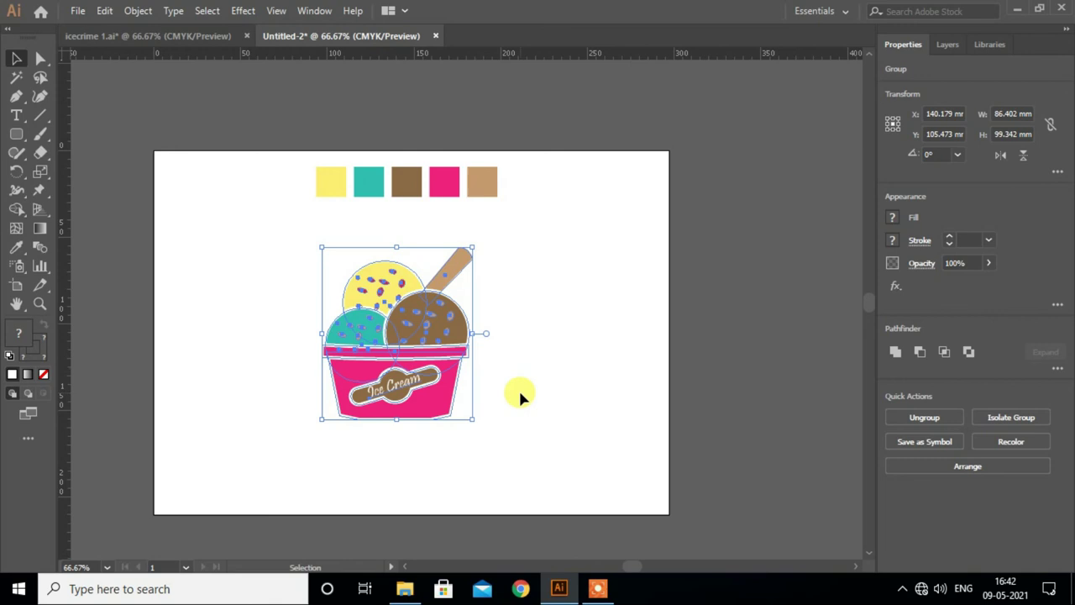
left_click(519, 394)
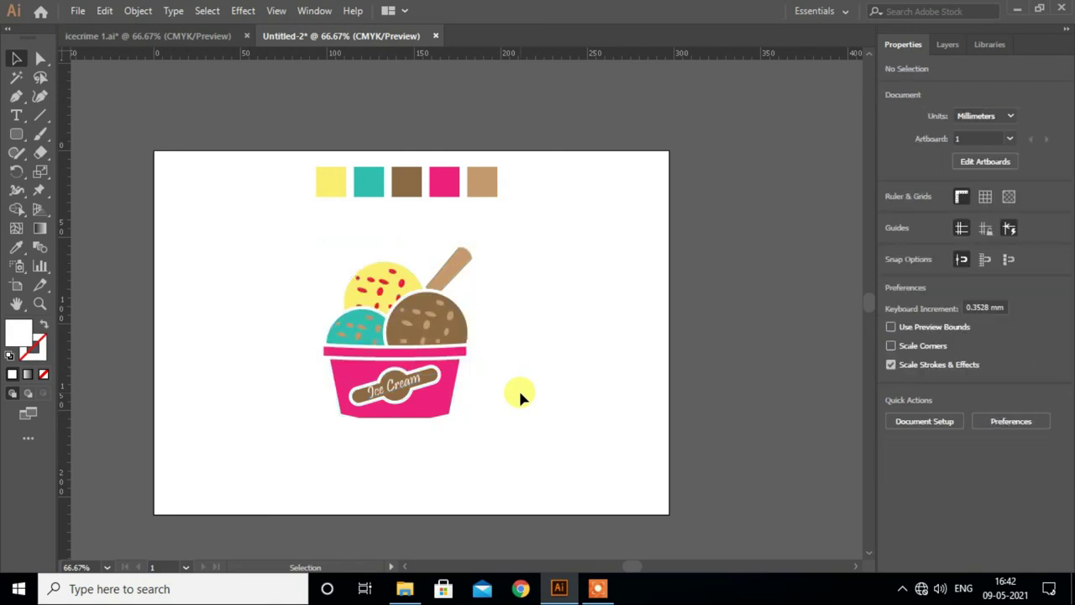